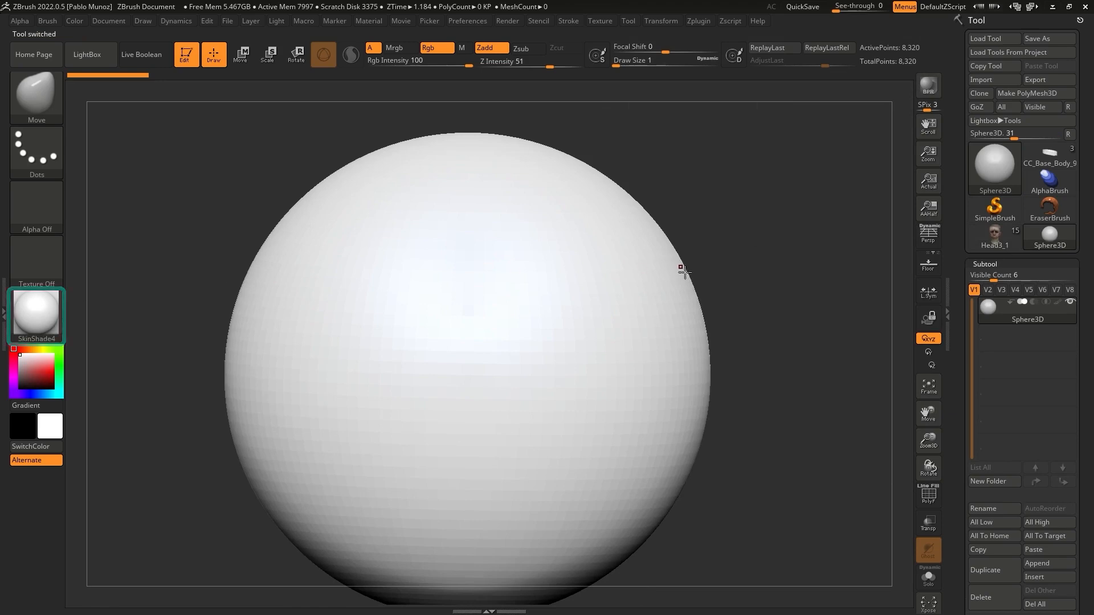
- Convert the Sphere3D primitive into an editable PolyMesh3D
{"action": "scroll", "coordinate": [959, 269], "scroll_direction": "down", "scroll_amount": 5}
{"action": "scroll", "coordinate": [959, 269], "scroll_direction": "up", "scroll_amount": 10}
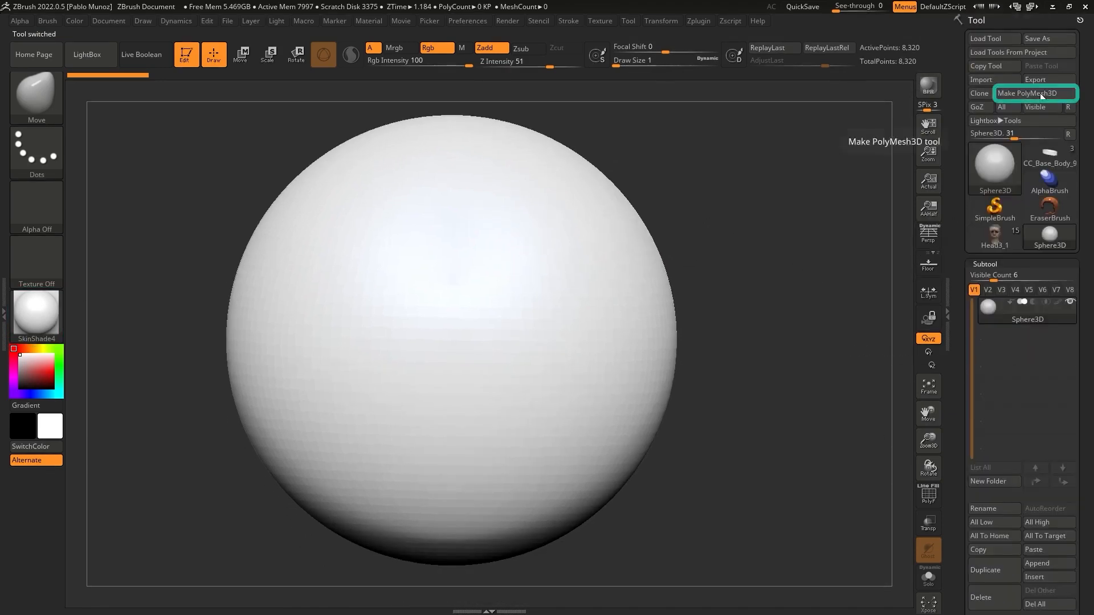
{"action": "left_click", "coordinate": [1040, 94]}
- Divide the sphere's geometry four times, up to subdivision level 5
{"action": "scroll", "coordinate": [945, 150], "scroll_direction": "down", "scroll_amount": 5}
{"action": "scroll", "coordinate": [945, 150], "scroll_direction": "down", "scroll_amount": 3}
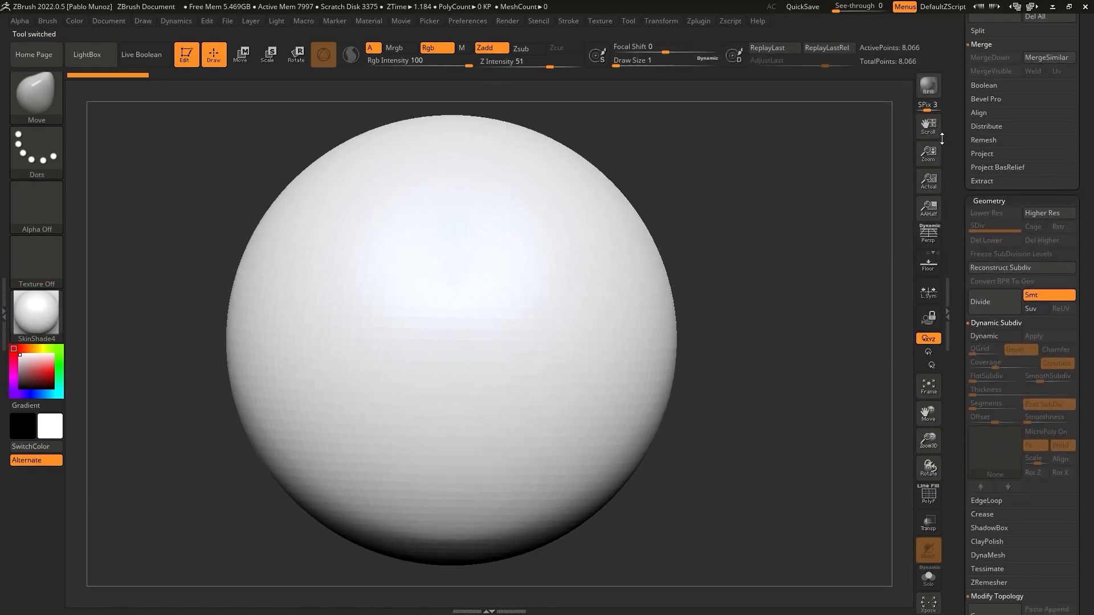
{"action": "left_click", "coordinate": [1005, 302]}
{"action": "left_click", "coordinate": [1005, 303]}
{"action": "left_click", "coordinate": [1004, 300]}
{"action": "left_click", "coordinate": [1003, 299]}
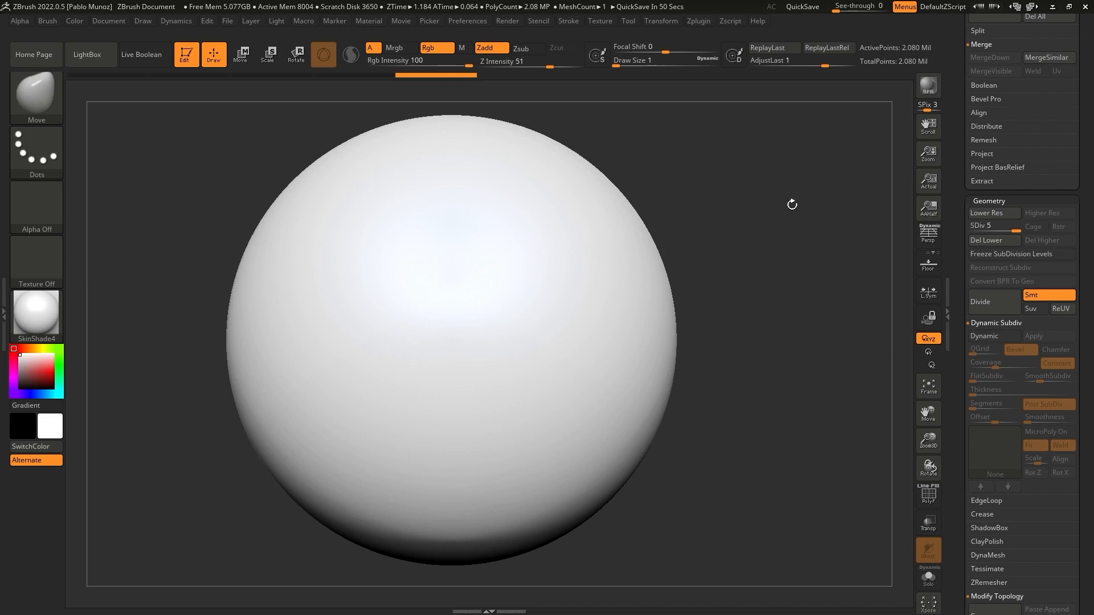
- Choose a light tan skin tone as the current color and fill the whole sphere with it
{"action": "right_click_drag", "start_coordinate": [751, 257], "coordinate": [747, 251], "text": "ctrl"}
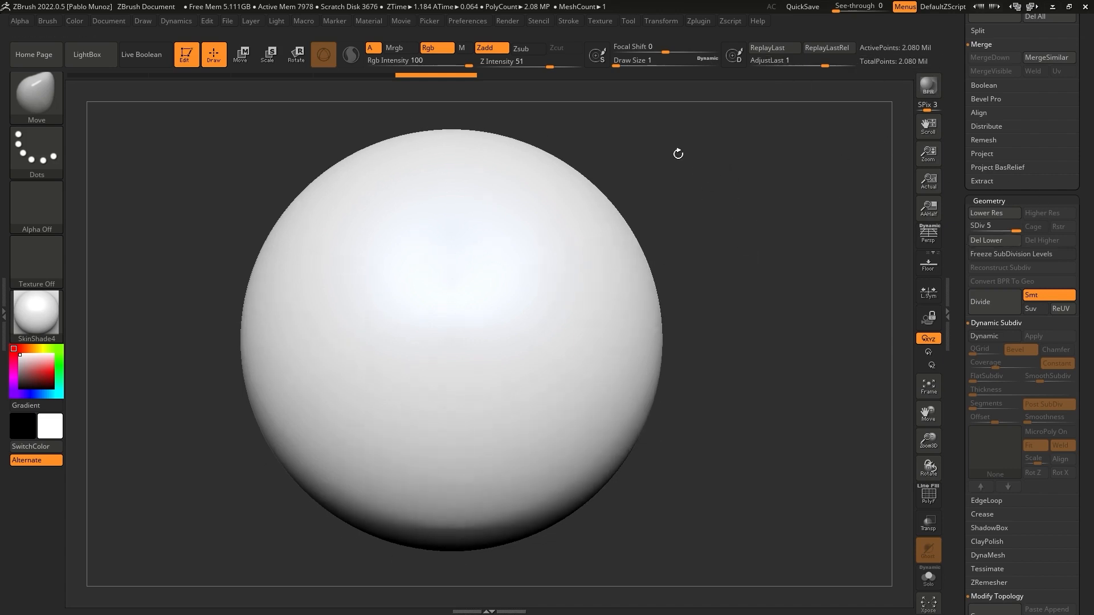
{"action": "right_click_drag", "start_coordinate": [678, 154], "coordinate": [686, 154], "text": "alt"}
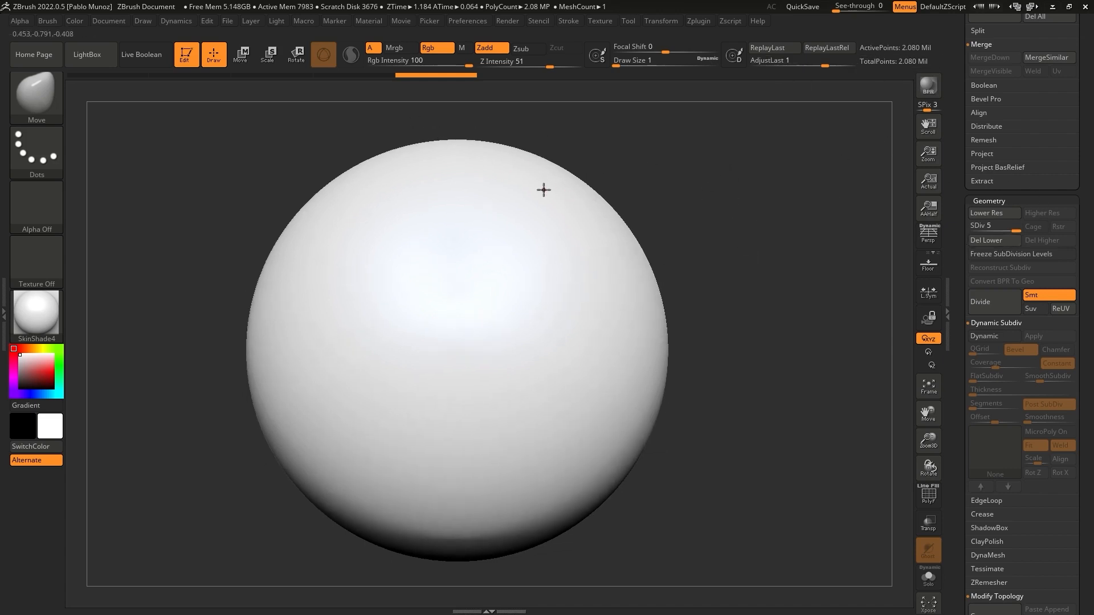
{"action": "right_click_drag", "start_coordinate": [548, 189], "coordinate": [564, 173], "text": "alt"}
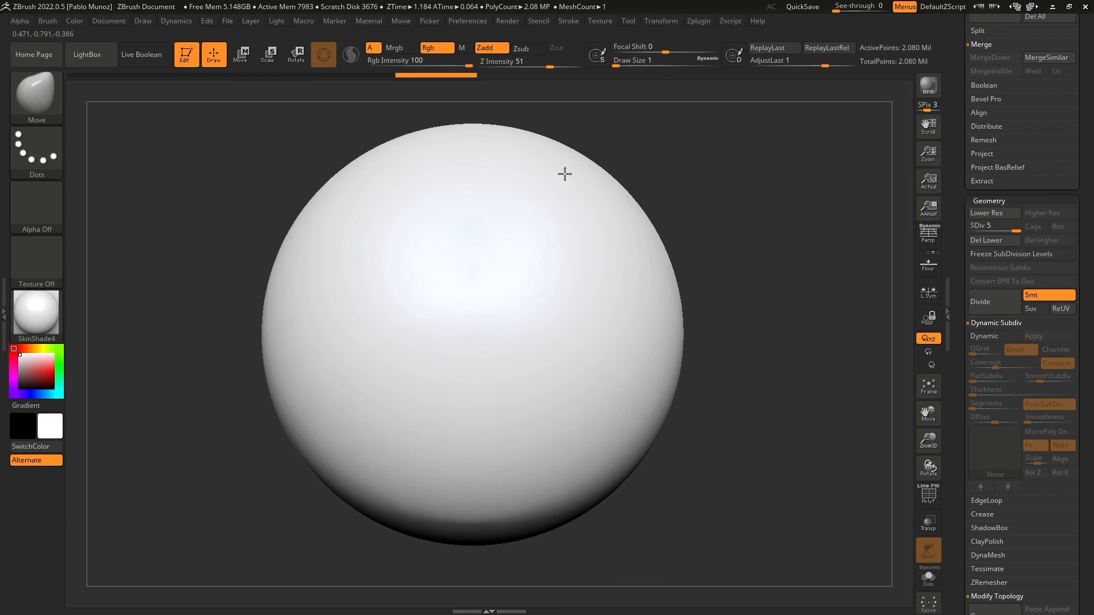
{"action": "left_click", "coordinate": [27, 349]}
{"action": "left_click", "coordinate": [36, 368]}
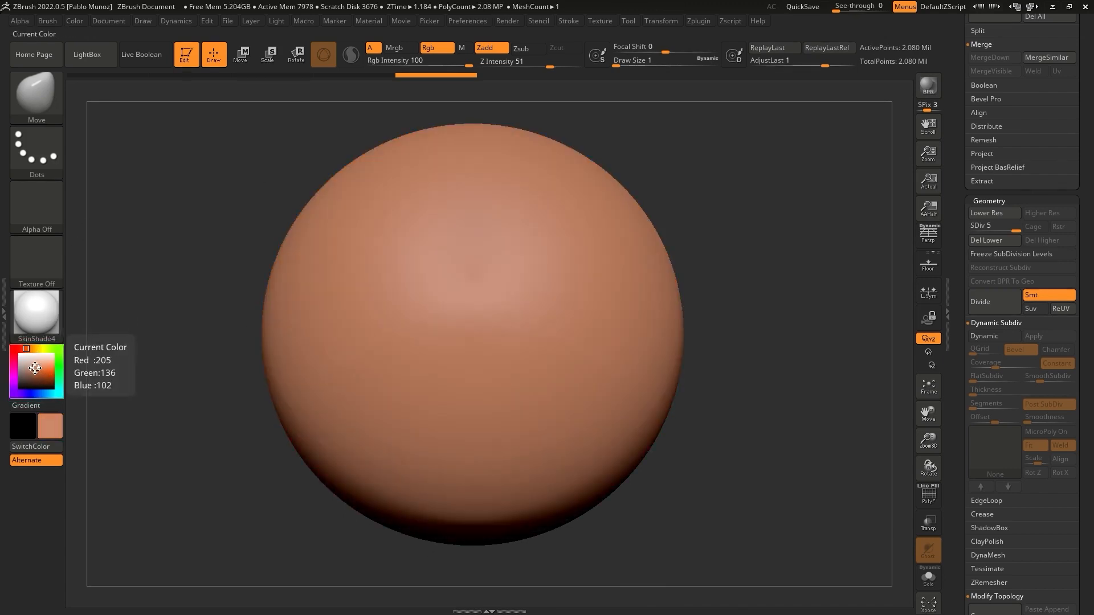
{"action": "left_click", "coordinate": [34, 368]}
{"action": "left_click", "coordinate": [29, 348]}
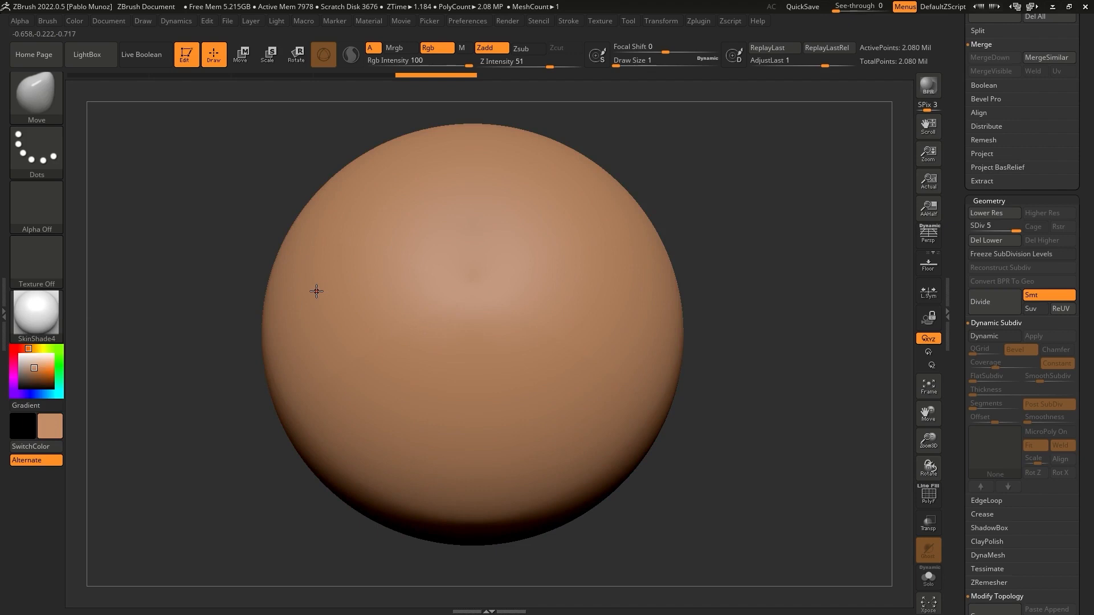
{"action": "left_click", "coordinate": [75, 23]}
{"action": "left_click", "coordinate": [110, 265]}
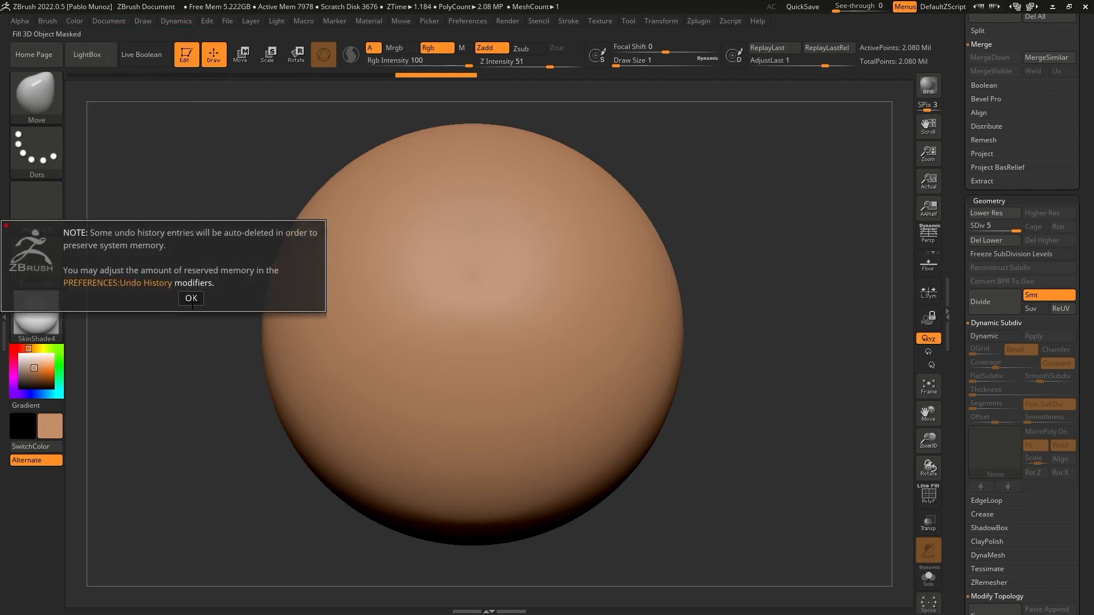
{"action": "left_click", "coordinate": [192, 299]}
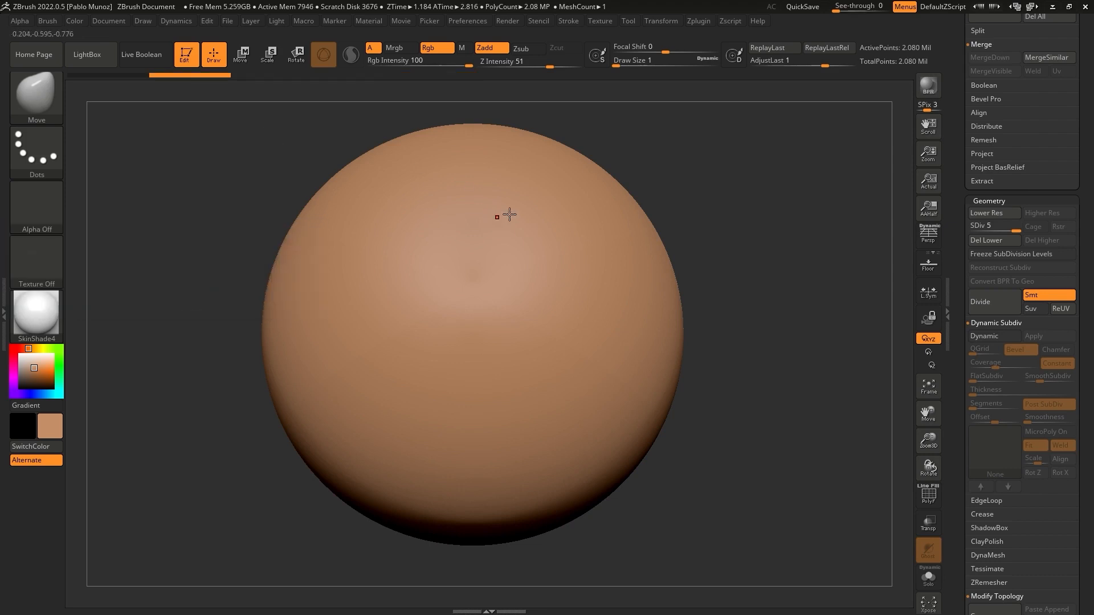
- Reset the current color to white, select the Standard brush and clone it for skin painting
{"action": "left_click", "coordinate": [19, 352]}
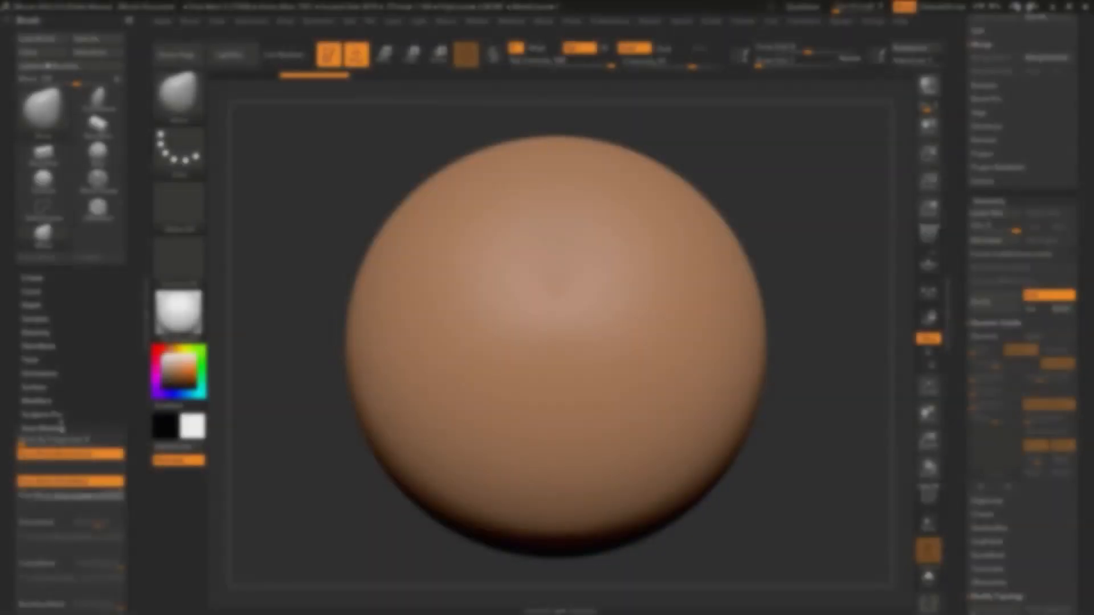
{"action": "left_click", "coordinate": [185, 95]}
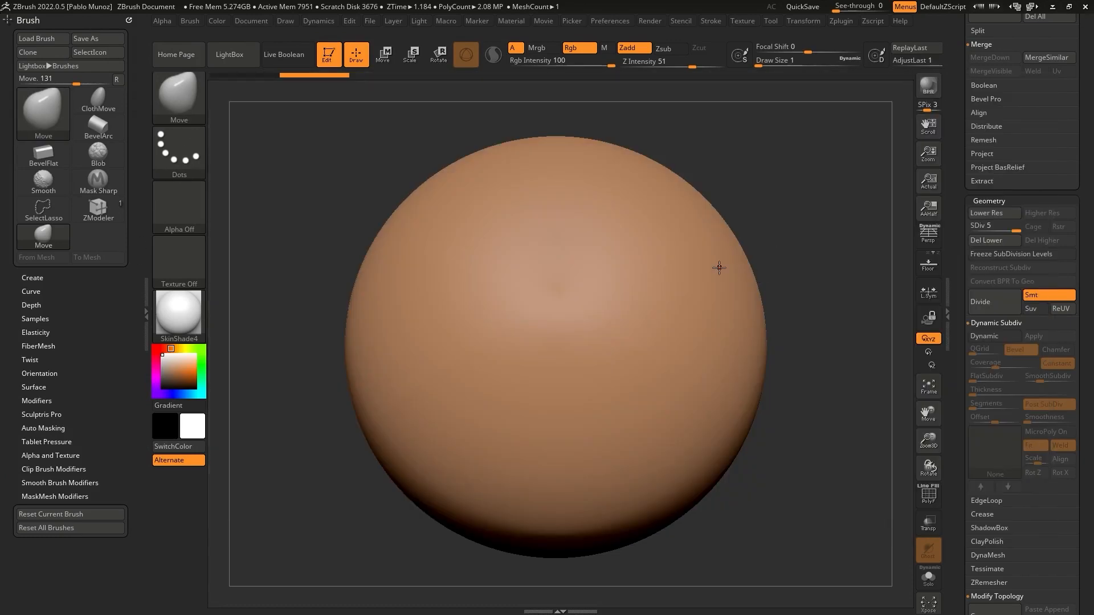
{"action": "key", "text": "b"}
{"action": "key", "text": "s"}
{"action": "key", "text": "t"}
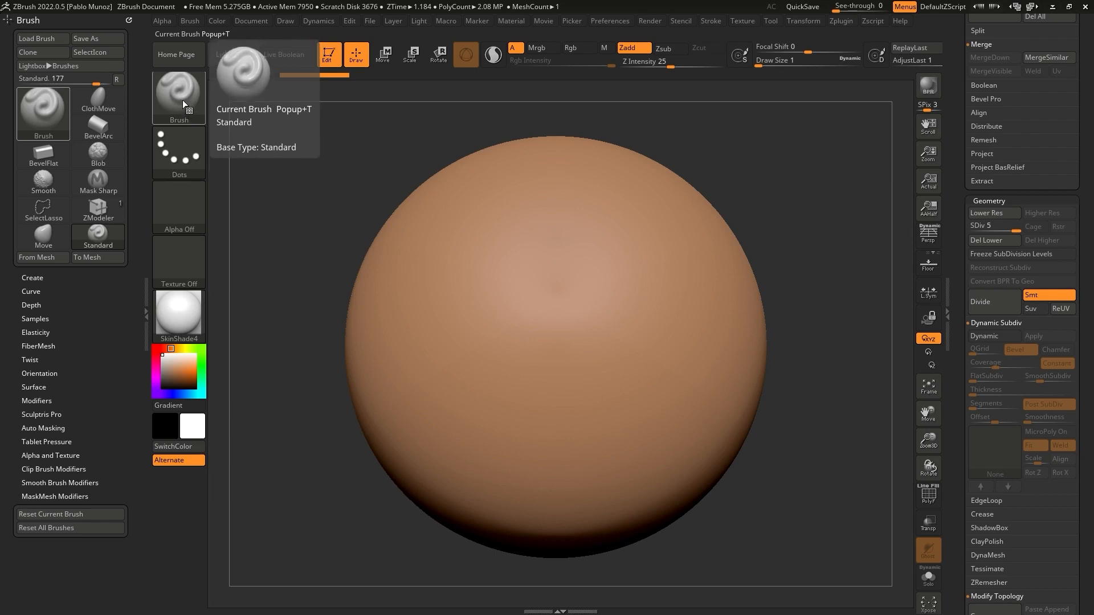
{"action": "left_click", "coordinate": [42, 52]}
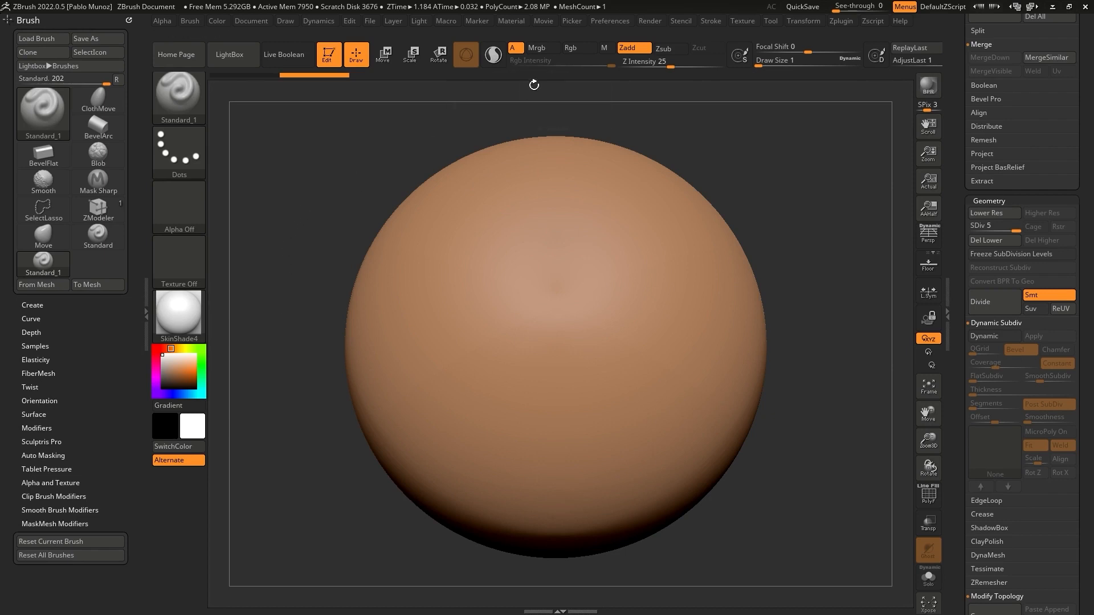
- Make the cloned brush paint color only, with Zadd off and Rgb on, using the Spray stroke and Alpha 08
{"action": "left_click", "coordinate": [634, 49]}
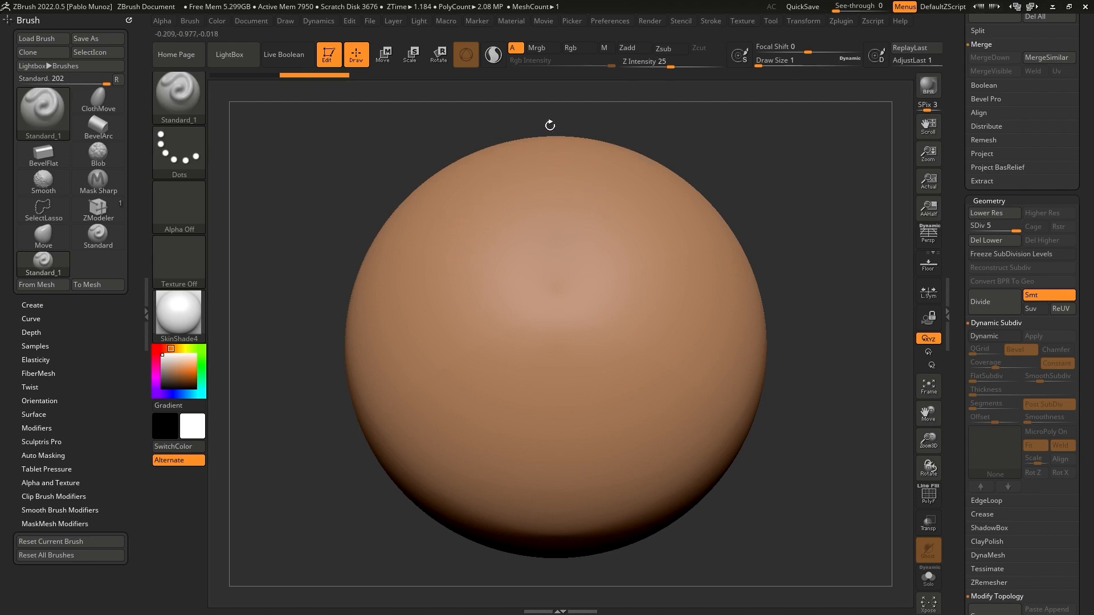
{"action": "left_click", "coordinate": [576, 48]}
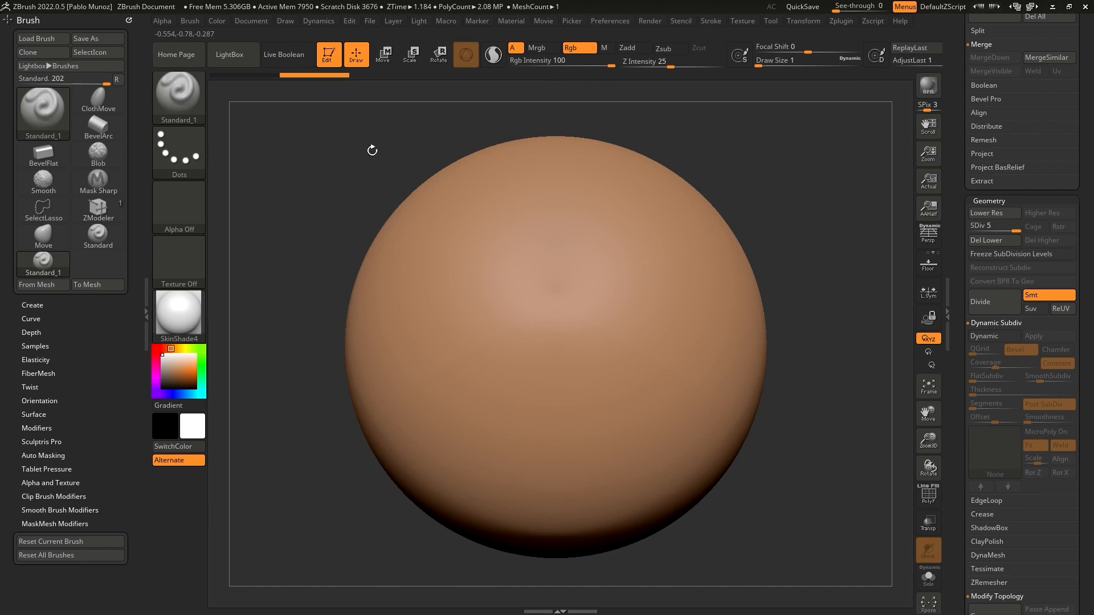
{"action": "left_click", "coordinate": [186, 151]}
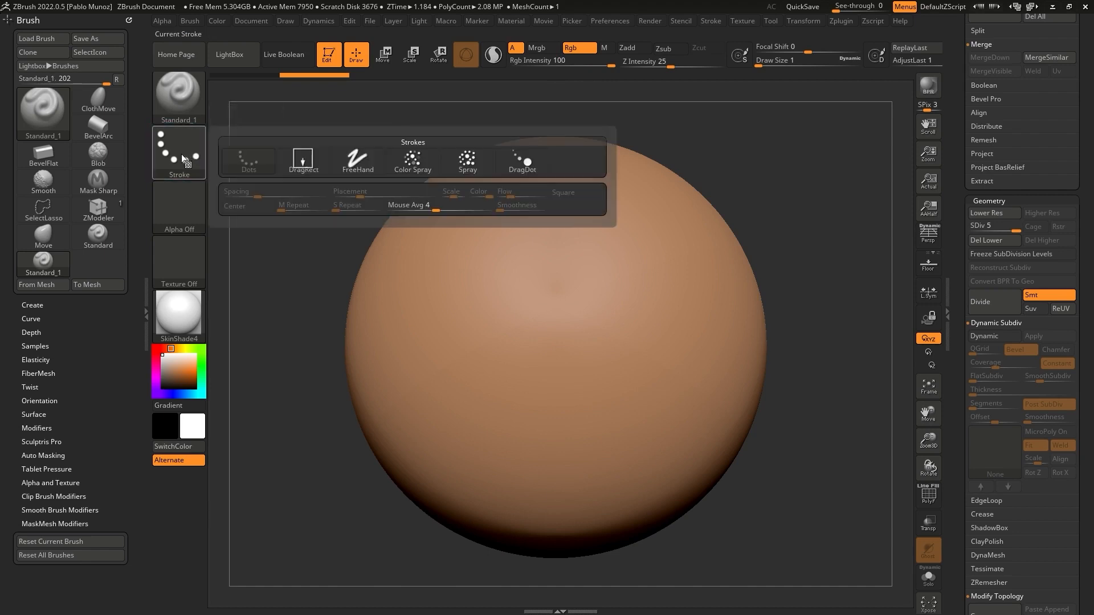
{"action": "left_click", "coordinate": [463, 165]}
{"action": "left_click", "coordinate": [187, 212]}
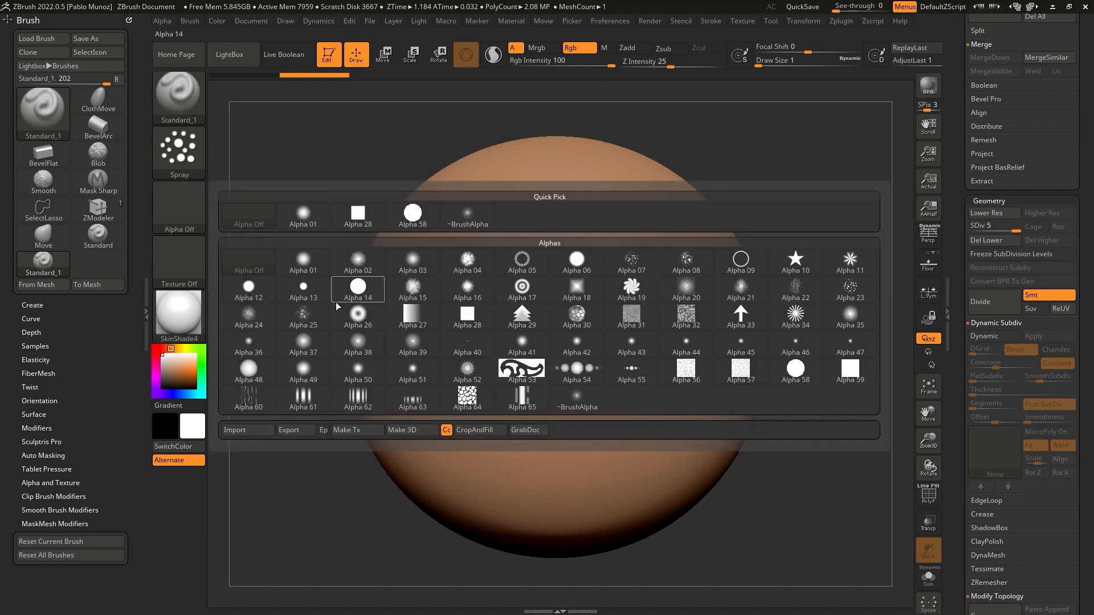
{"action": "left_click", "coordinate": [694, 265]}
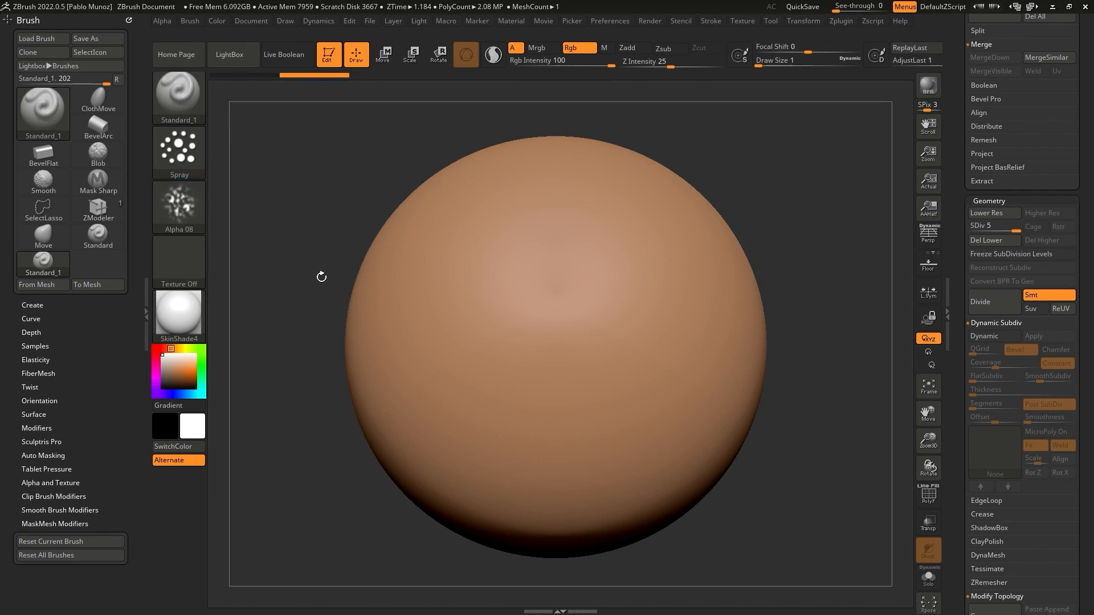
- Choose a muted brownish red as the paint color and set the draw size to about 120
{"action": "left_click", "coordinate": [165, 350]}
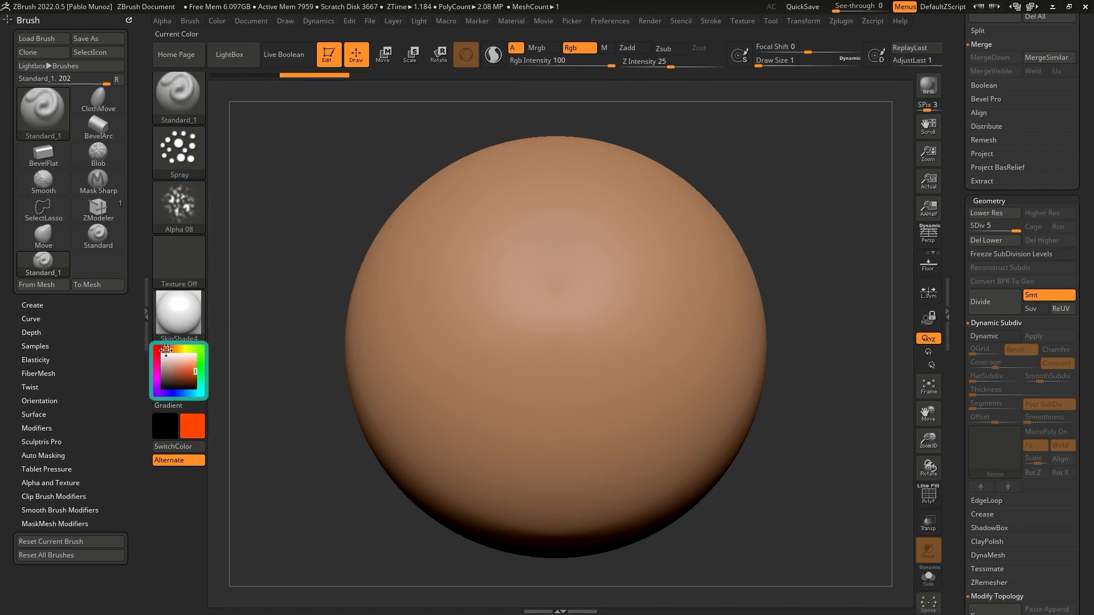
{"action": "left_click_drag", "start_coordinate": [181, 372], "coordinate": [176, 374]}
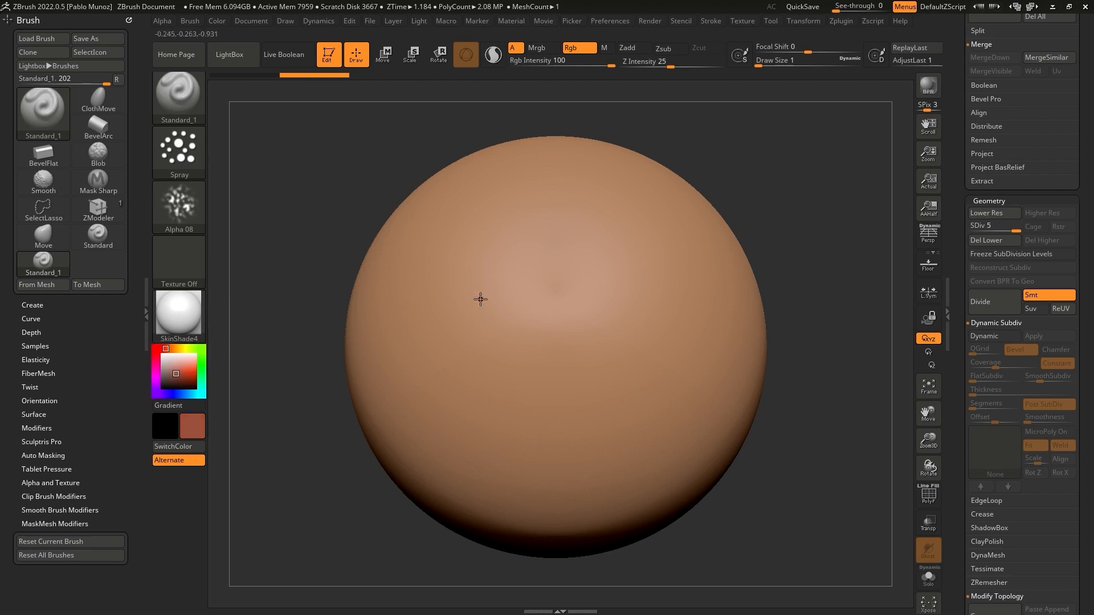
{"action": "key", "text": "space"}
{"action": "left_click_drag", "start_coordinate": [735, 188], "coordinate": [787, 188]}
{"action": "left_click_drag", "start_coordinate": [761, 291], "coordinate": [757, 274], "text": "alt"}
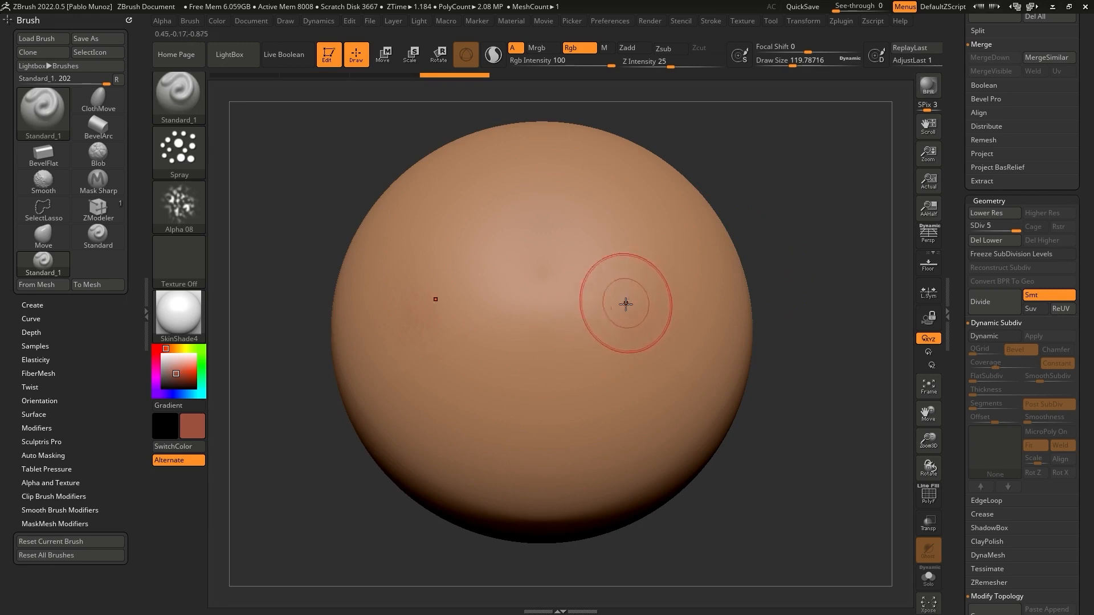
- Turn off LazyMouse in the brush's stroke settings
{"action": "left_click", "coordinate": [719, 21]}
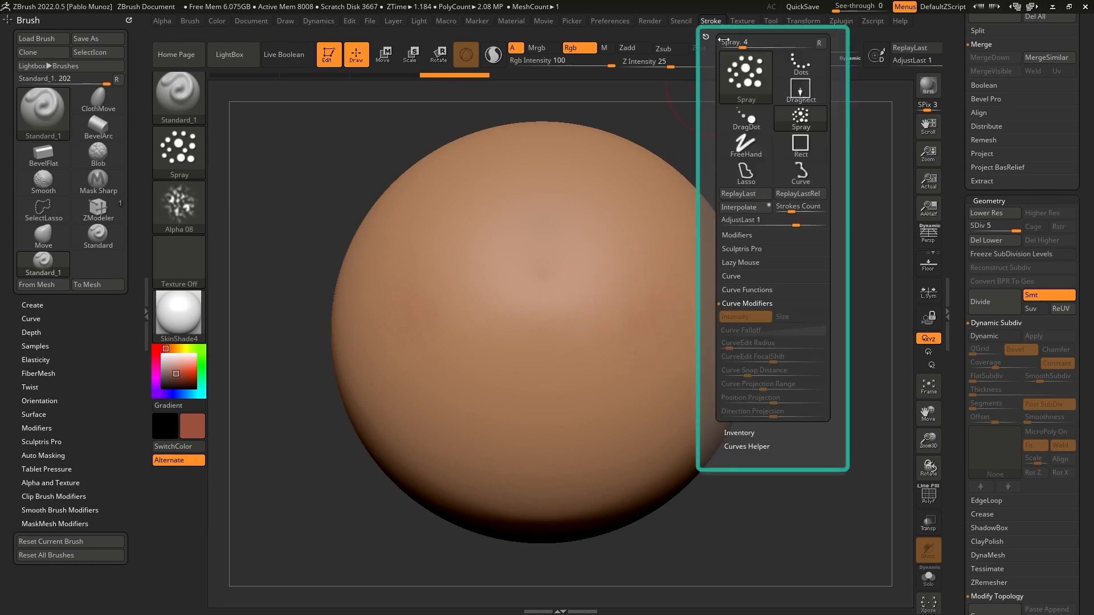
{"action": "left_click", "coordinate": [744, 262]}
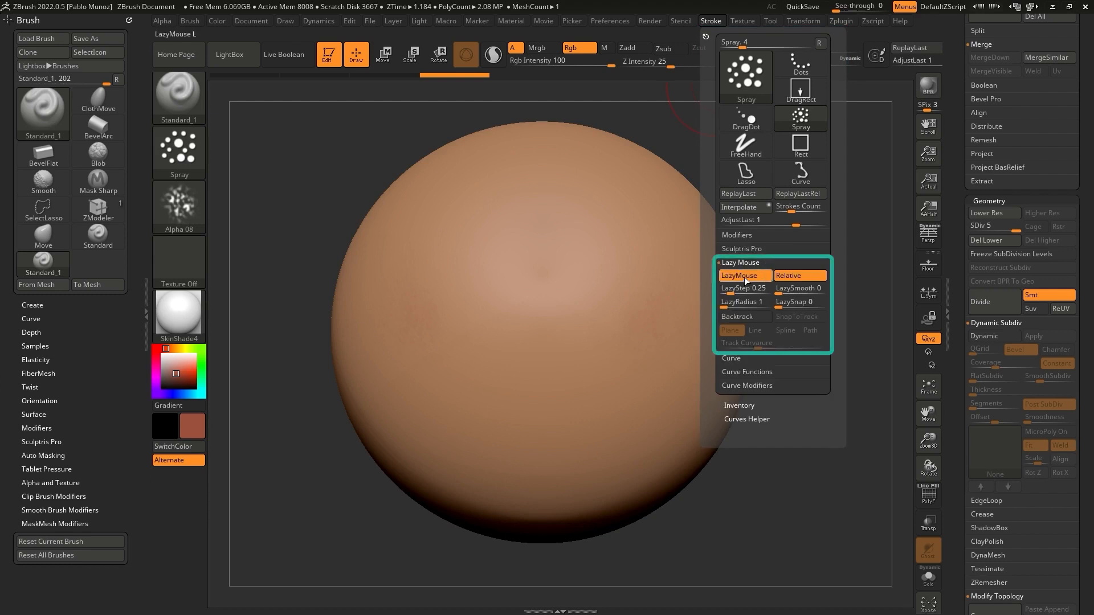
{"action": "left_click", "coordinate": [745, 278]}
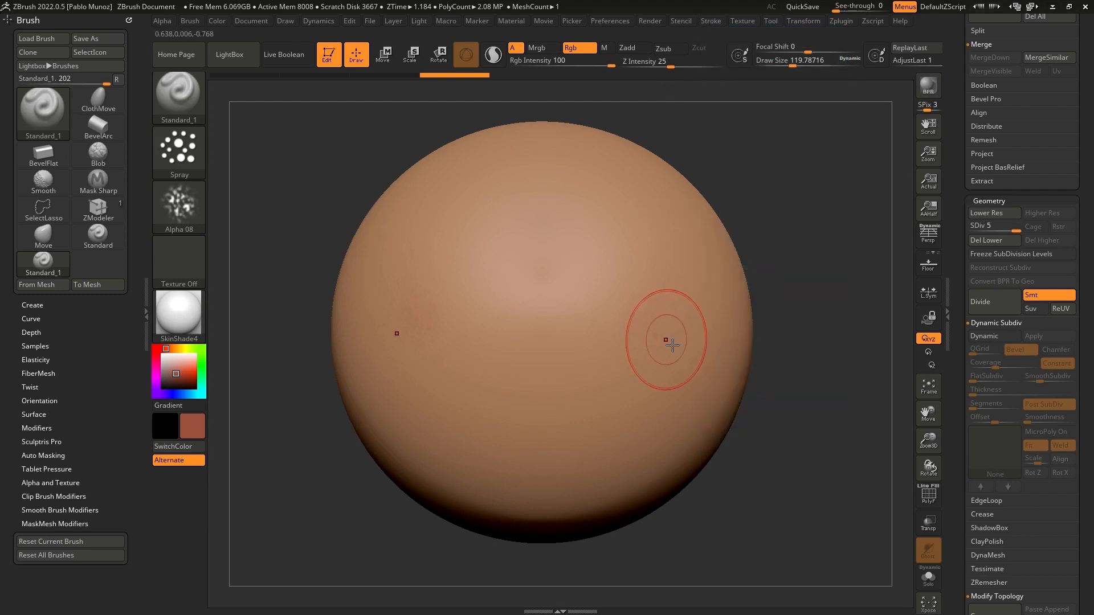
- Enlarge the draw size to about 187 and spray soft red patches symmetrically over both sides of the sphere
{"action": "key", "text": "space"}
{"action": "left_click", "coordinate": [664, 283]}
{"action": "left_click_drag", "start_coordinate": [664, 284], "coordinate": [676, 306]}
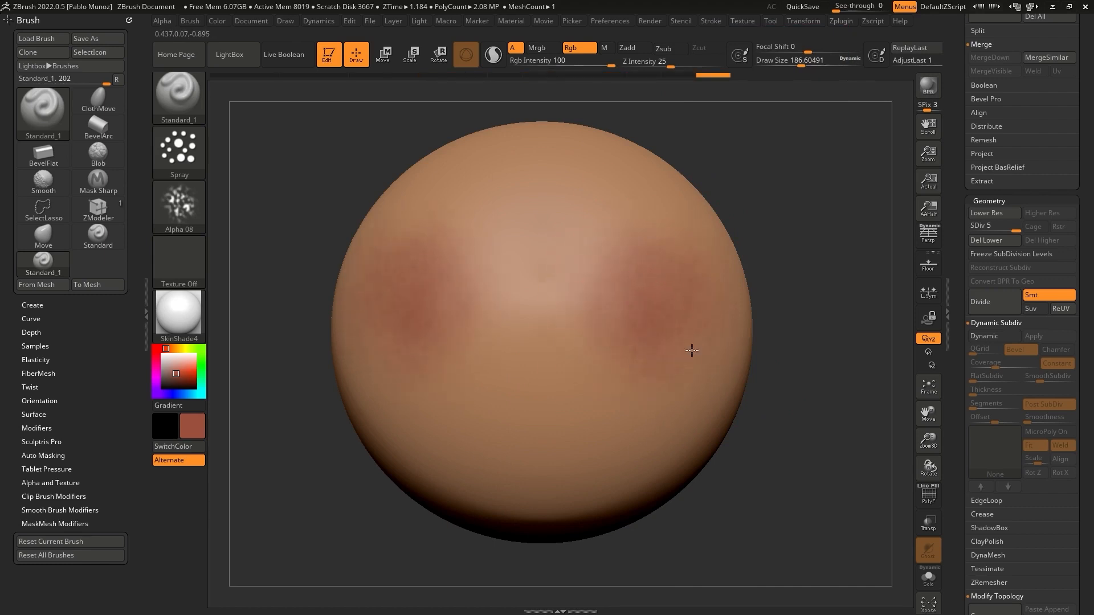
{"action": "left_click_drag", "start_coordinate": [611, 351], "coordinate": [688, 393]}
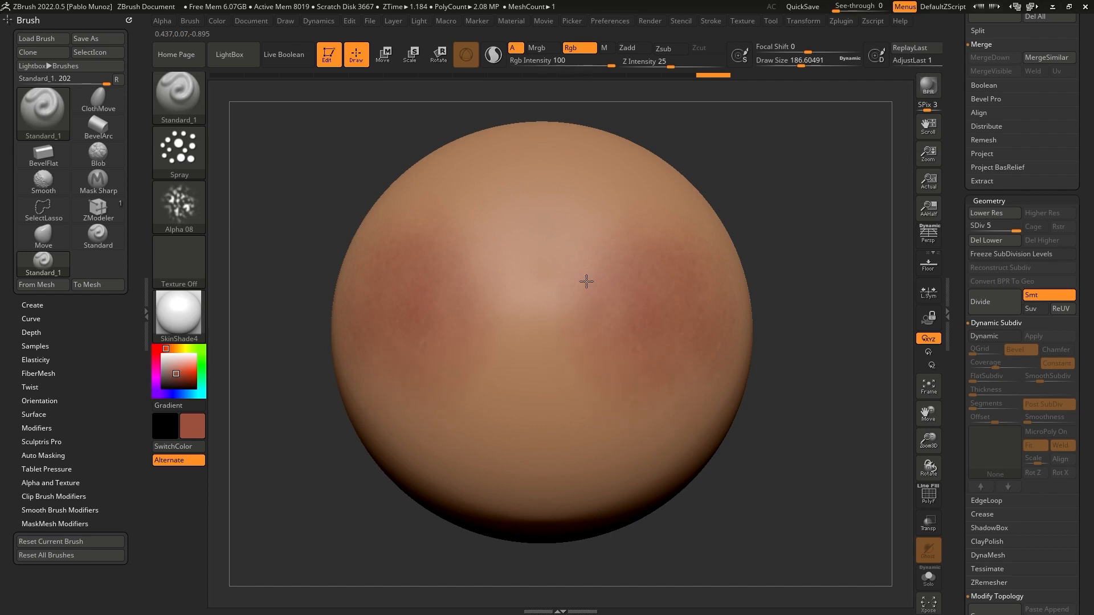
{"action": "mouse_move", "coordinate": [837, 215]}
{"action": "left_mouse_down"}
{"action": "mouse_move", "coordinate": [762, 232]}
{"action": "mouse_move", "coordinate": [754, 246]}
{"action": "mouse_move", "coordinate": [823, 265]}
{"action": "left_mouse_up"}
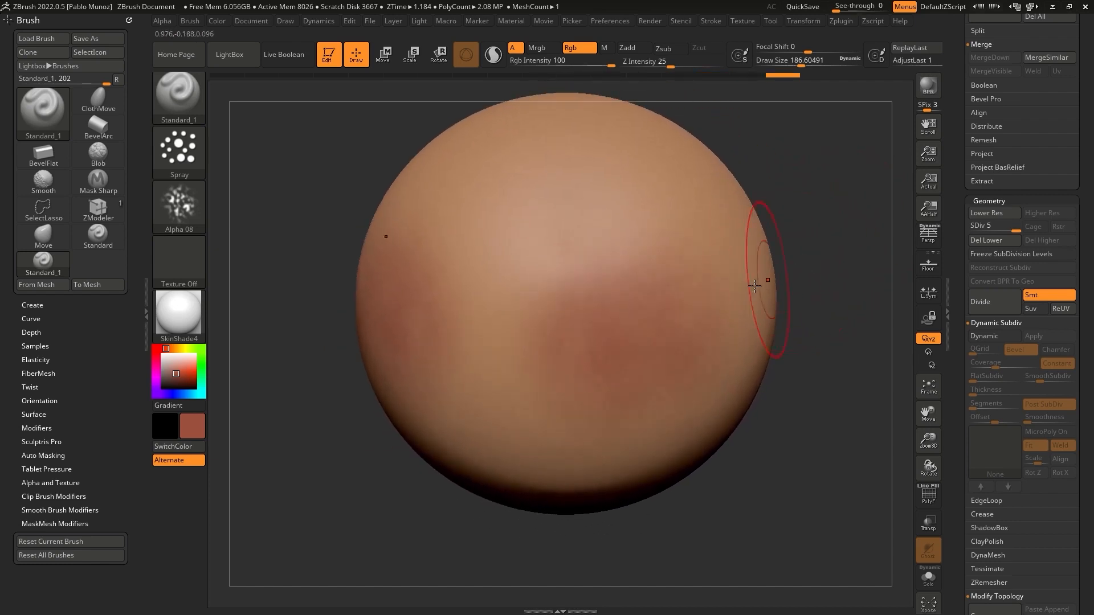
{"action": "left_click_drag", "start_coordinate": [788, 371], "coordinate": [798, 313]}
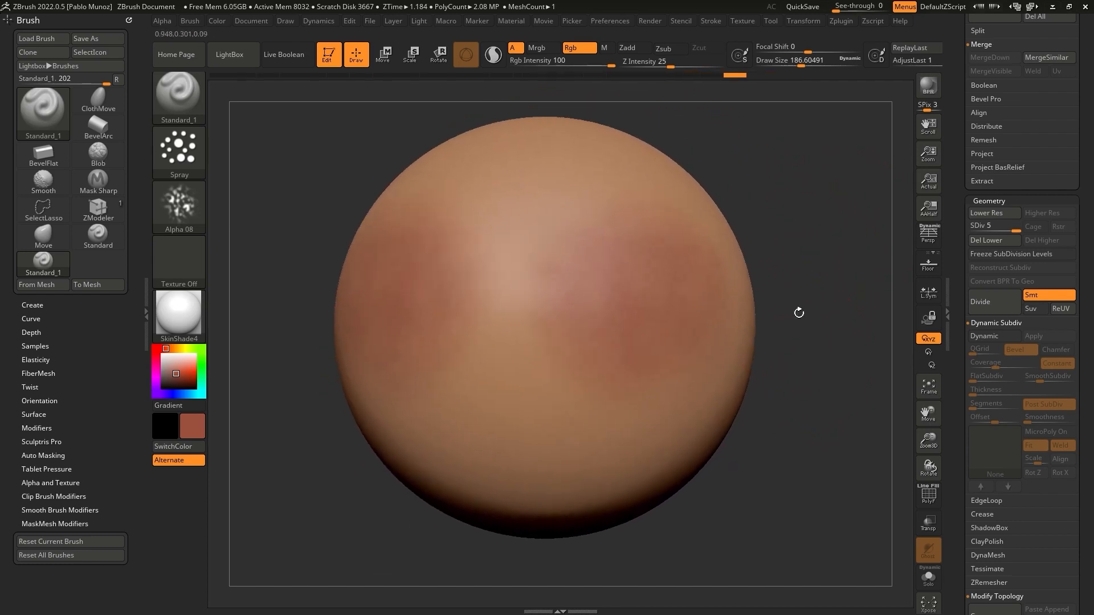
{"action": "left_click_drag", "start_coordinate": [663, 336], "coordinate": [590, 359]}
{"action": "mouse_move", "coordinate": [668, 396]}
{"action": "left_mouse_down"}
{"action": "mouse_move", "coordinate": [681, 383]}
{"action": "mouse_move", "coordinate": [665, 399]}
{"action": "left_mouse_up"}
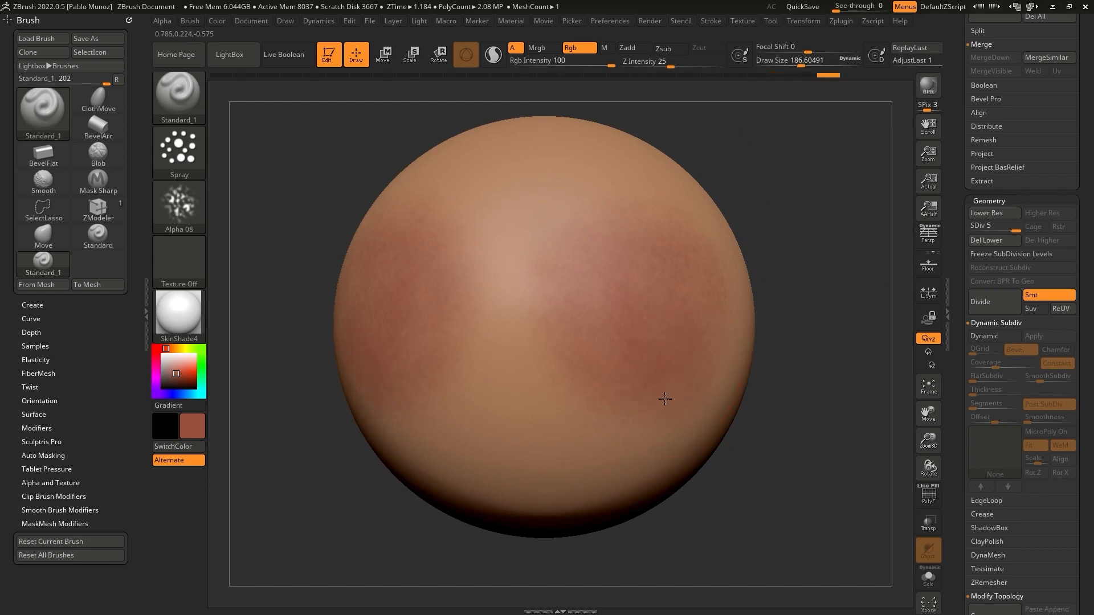
{"action": "mouse_move", "coordinate": [564, 368]}
{"action": "left_mouse_down"}
{"action": "mouse_move", "coordinate": [535, 312]}
{"action": "mouse_move", "coordinate": [612, 281]}
{"action": "left_mouse_up"}
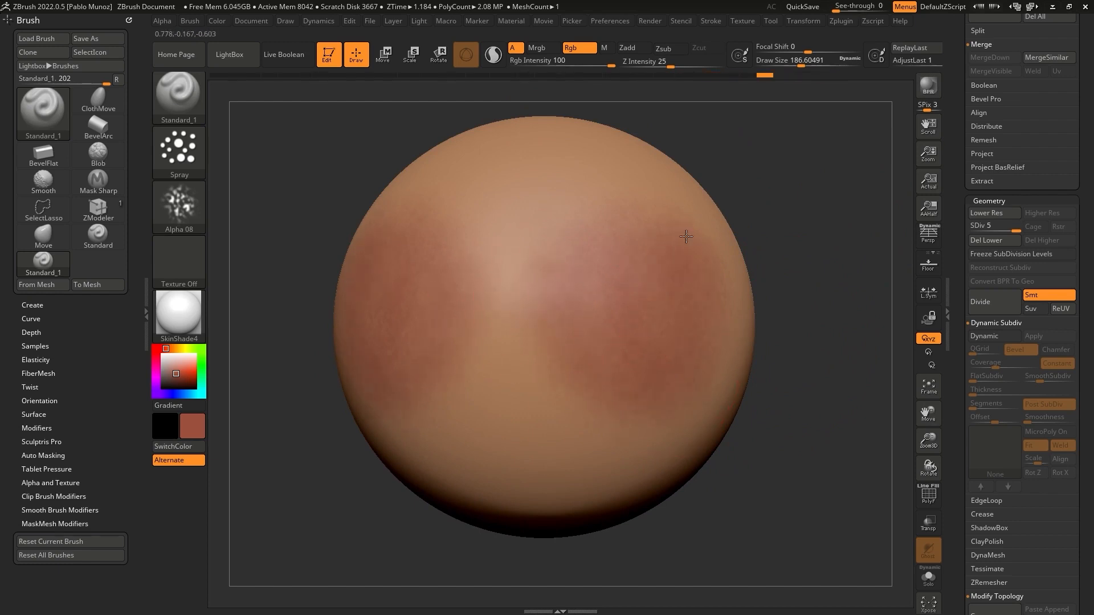
- Extend the red spray along the sphere's sides, its middle and a patch at the lower center
{"action": "left_click_drag", "start_coordinate": [722, 339], "coordinate": [727, 293]}
{"action": "right_click_drag", "start_coordinate": [727, 293], "coordinate": [708, 279]}
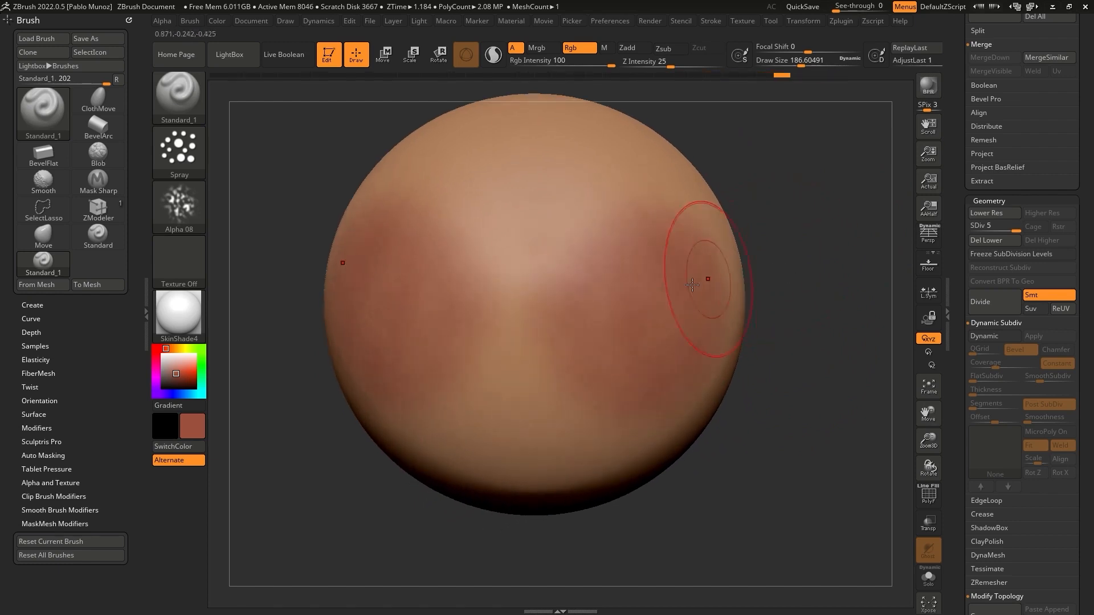
{"action": "left_click_drag", "start_coordinate": [709, 279], "coordinate": [502, 464]}
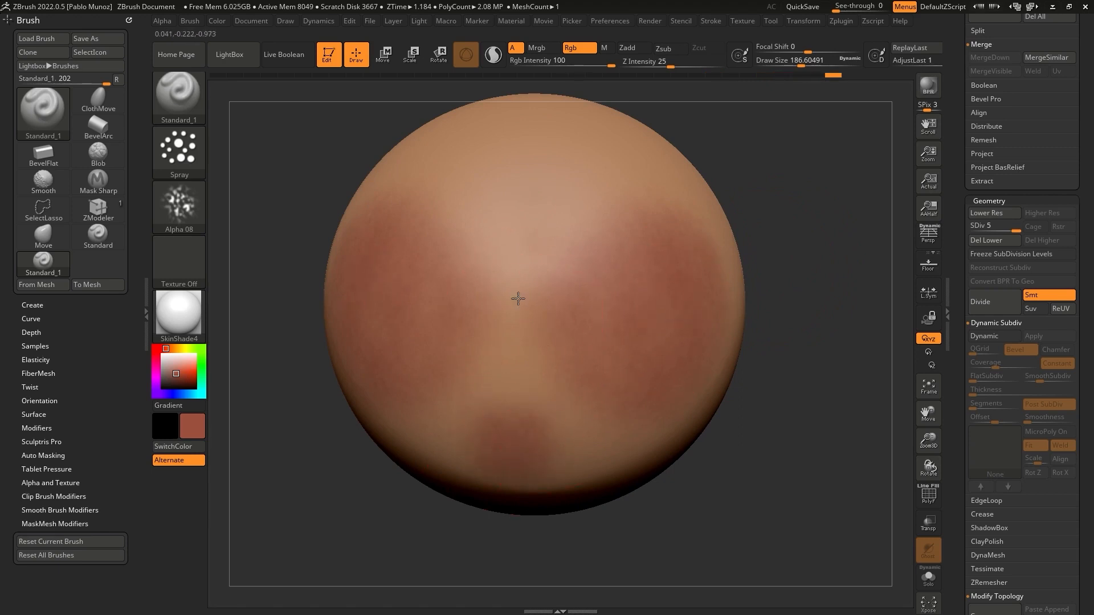
{"action": "key", "text": "ctrl+z"}
{"action": "key", "text": "ctrl+shift+z"}
{"action": "key", "text": "ctrl+shift+z"}
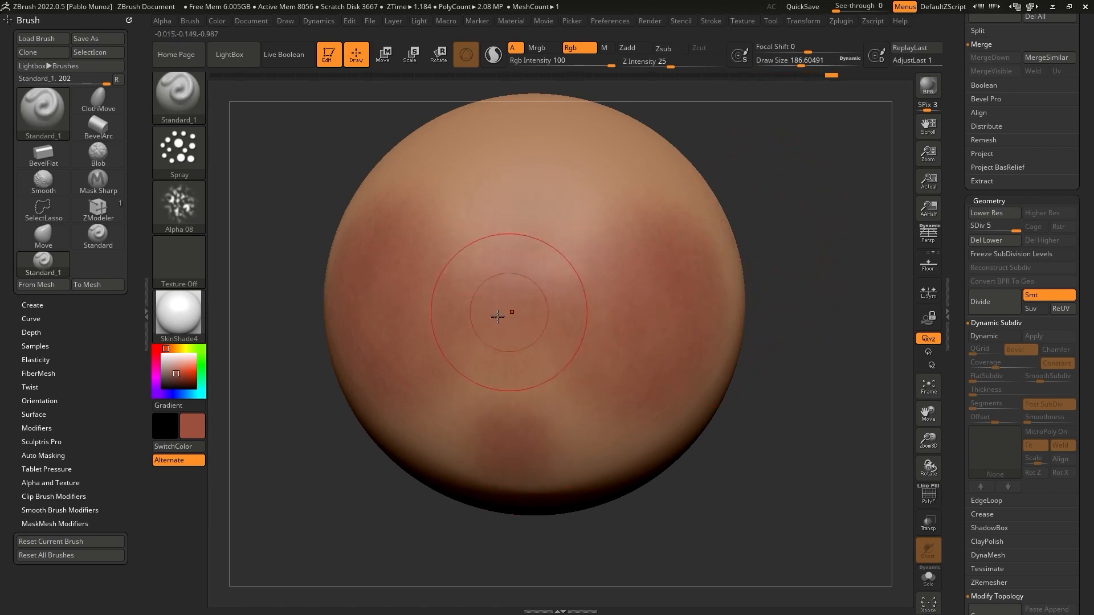
- Choose a light sandy tan (209, 180, 131) as the paint color and spray it over the red patches on the sphere's upper, middle and lower areas
{"action": "left_click", "coordinate": [176, 348]}
{"action": "left_click", "coordinate": [177, 365]}
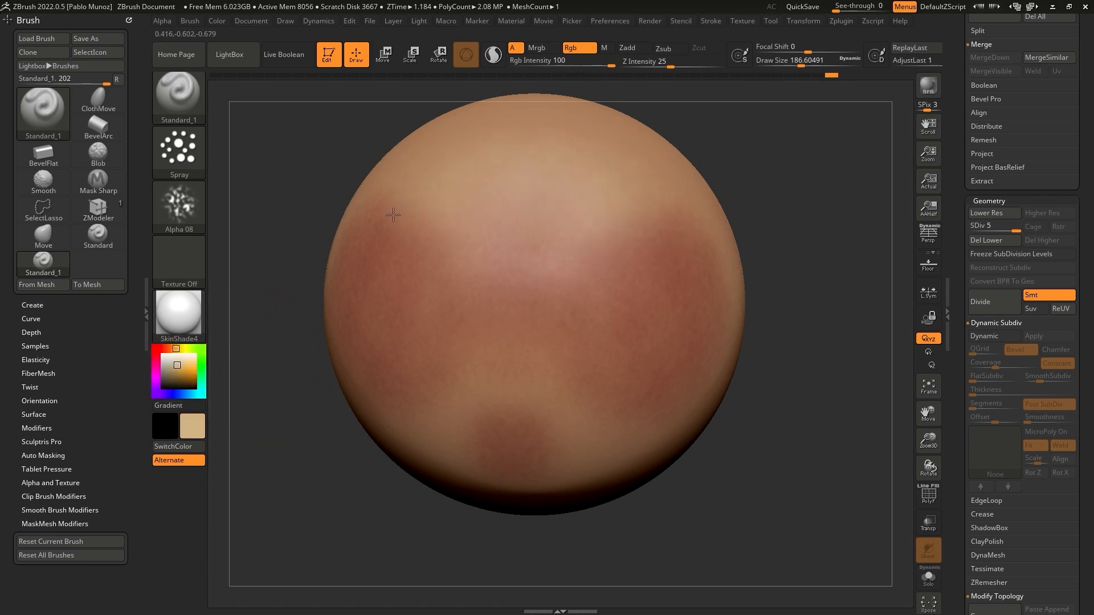
{"action": "mouse_move", "coordinate": [426, 253]}
{"action": "left_mouse_down"}
{"action": "mouse_move", "coordinate": [517, 242]}
{"action": "mouse_move", "coordinate": [496, 192]}
{"action": "mouse_move", "coordinate": [431, 234]}
{"action": "left_mouse_up"}
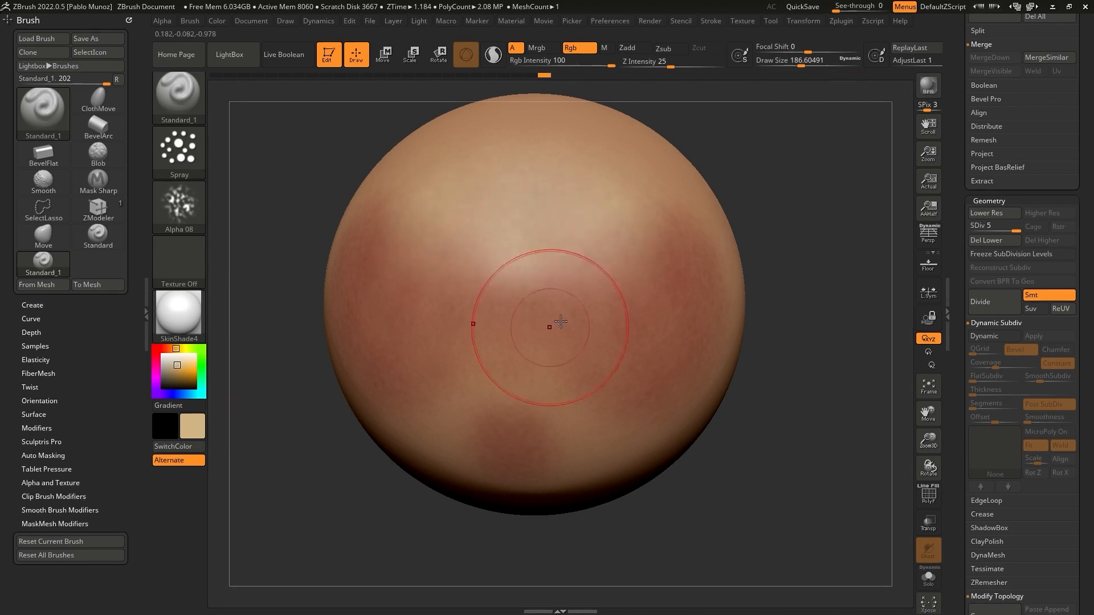
{"action": "key", "text": "space"}
{"action": "left_click_drag", "start_coordinate": [563, 311], "coordinate": [557, 311]}
{"action": "mouse_move", "coordinate": [519, 456]}
{"action": "left_mouse_down"}
{"action": "mouse_move", "coordinate": [511, 467]}
{"action": "mouse_move", "coordinate": [522, 463]}
{"action": "left_mouse_up"}
{"action": "mouse_move", "coordinate": [695, 285]}
{"action": "left_mouse_down"}
{"action": "mouse_move", "coordinate": [666, 217]}
{"action": "mouse_move", "coordinate": [659, 251]}
{"action": "left_mouse_up"}
- Enlarge the draw size to about 228 and spray the tan across the sphere's upper area, outer sides and lower part
{"action": "key", "text": "space"}
{"action": "left_click_drag", "start_coordinate": [629, 265], "coordinate": [638, 265]}
{"action": "mouse_move", "coordinate": [561, 270]}
{"action": "left_mouse_down"}
{"action": "mouse_move", "coordinate": [630, 146]}
{"action": "mouse_move", "coordinate": [599, 145]}
{"action": "left_mouse_up"}
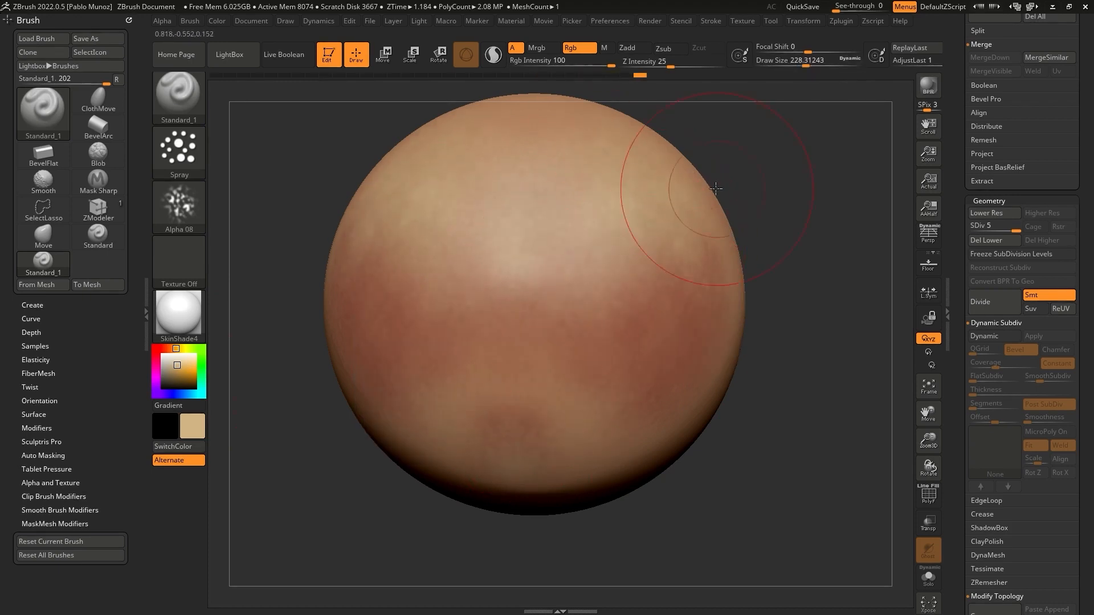
{"action": "left_click_drag", "start_coordinate": [701, 194], "coordinate": [662, 259]}
{"action": "left_click_drag", "start_coordinate": [692, 327], "coordinate": [671, 441]}
{"action": "left_click_drag", "start_coordinate": [600, 455], "coordinate": [574, 431]}
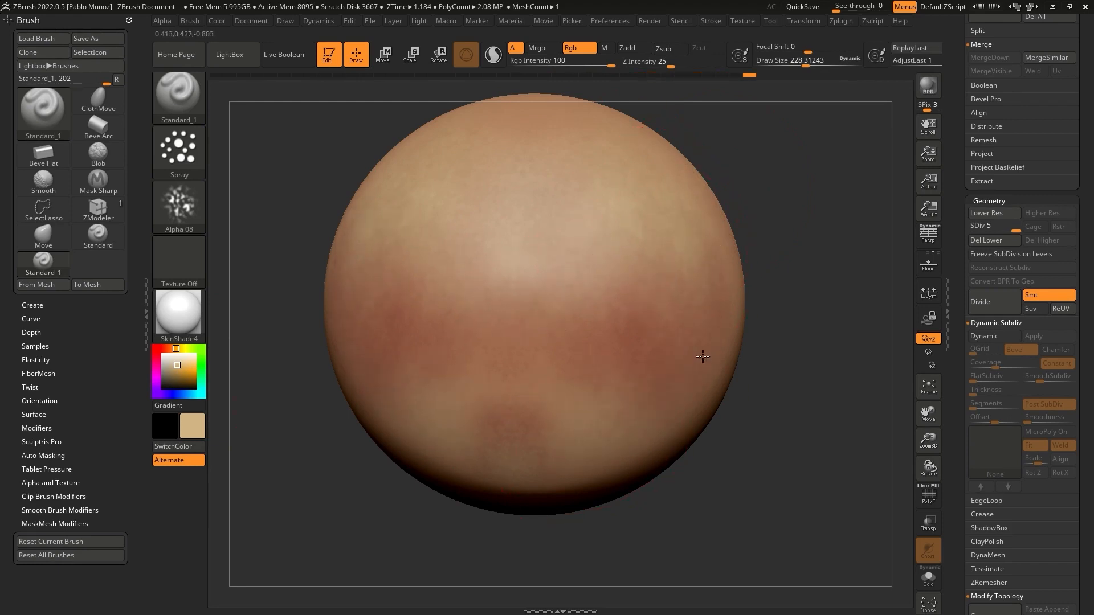
{"action": "left_click_drag", "start_coordinate": [703, 357], "coordinate": [655, 322]}
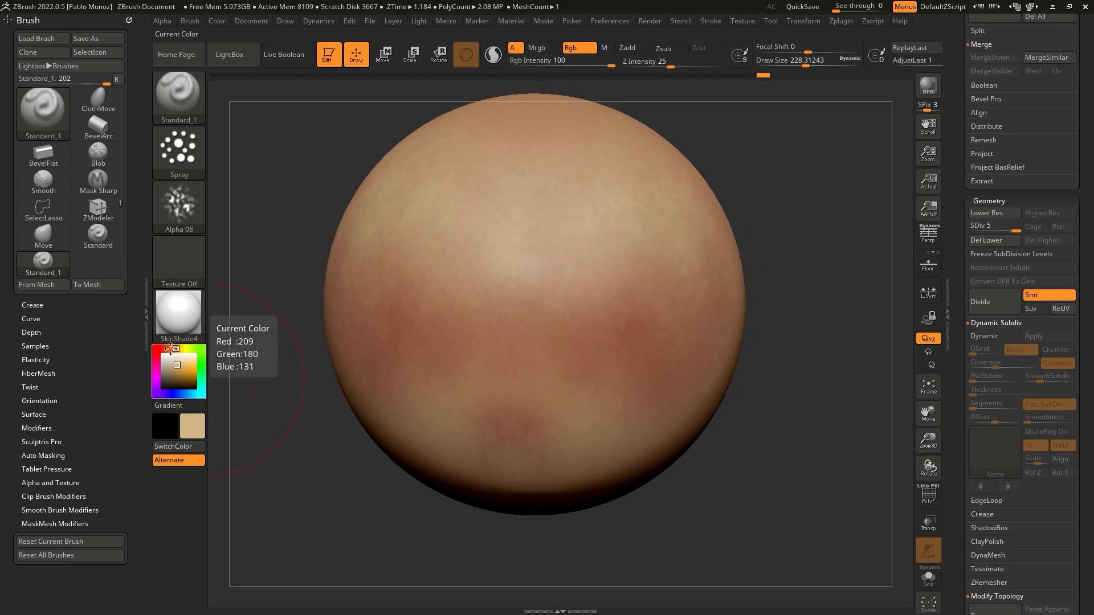
- Choose a dark brownish red with Alpha 40, reduce the draw size to about 163 and spray fine speckles over the sphere's upper and side areas
{"action": "left_click_drag", "start_coordinate": [170, 348], "coordinate": [179, 378]}
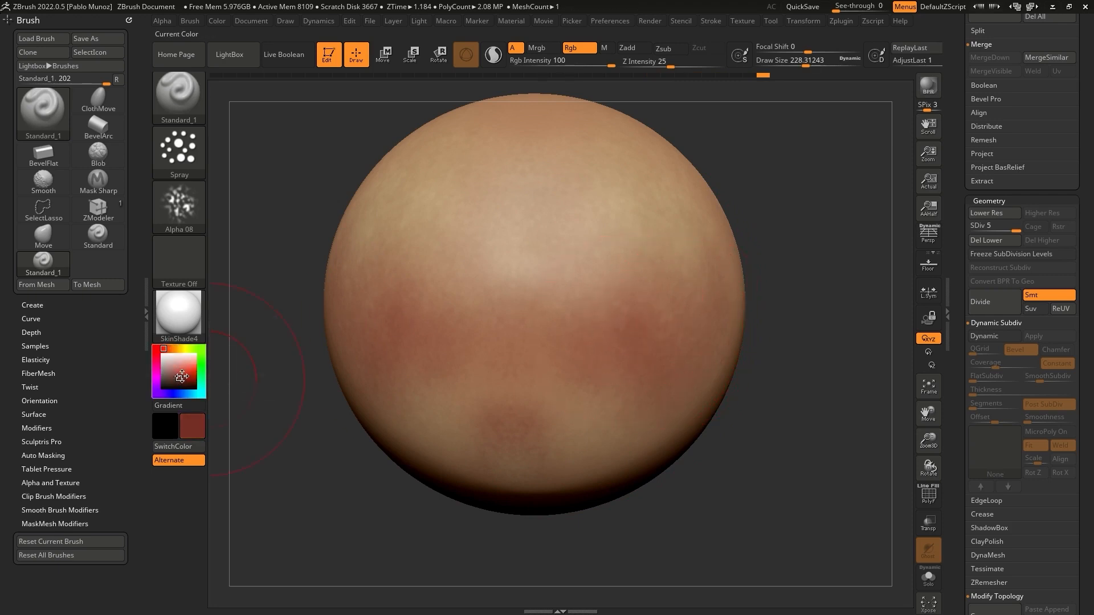
{"action": "left_click", "coordinate": [194, 203]}
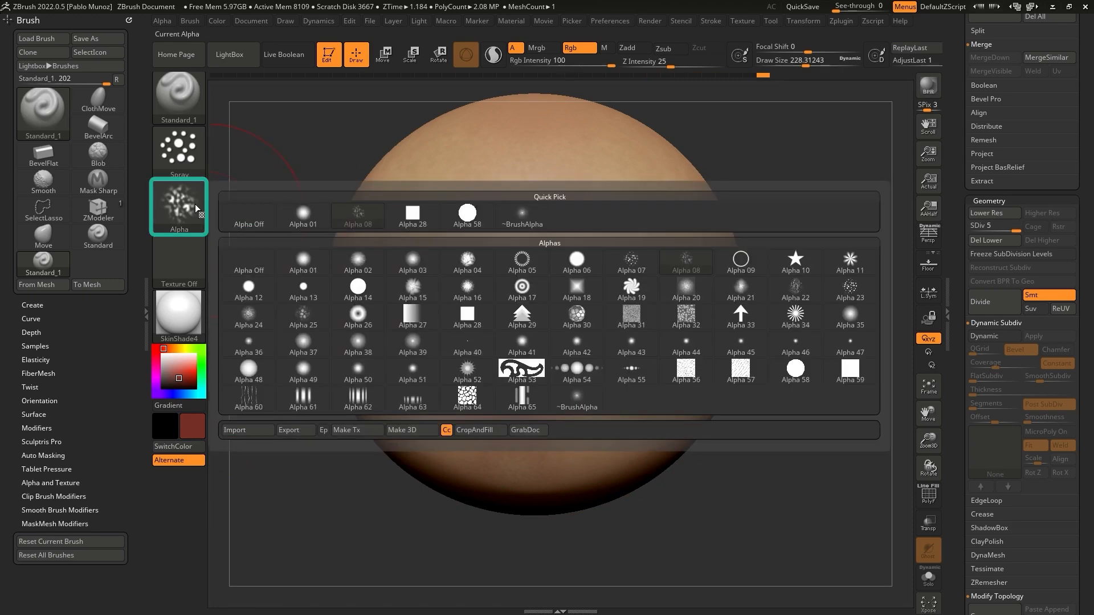
{"action": "left_click", "coordinate": [466, 343]}
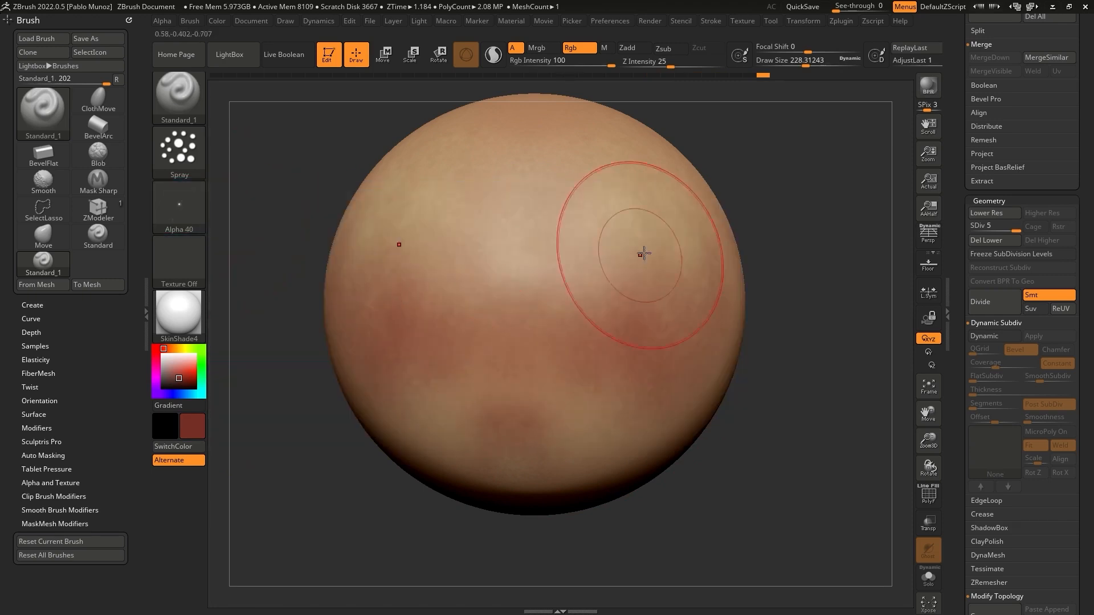
{"action": "left_click_drag", "start_coordinate": [572, 299], "coordinate": [655, 267]}
{"action": "key", "text": "space"}
{"action": "left_click_drag", "start_coordinate": [655, 286], "coordinate": [613, 366]}
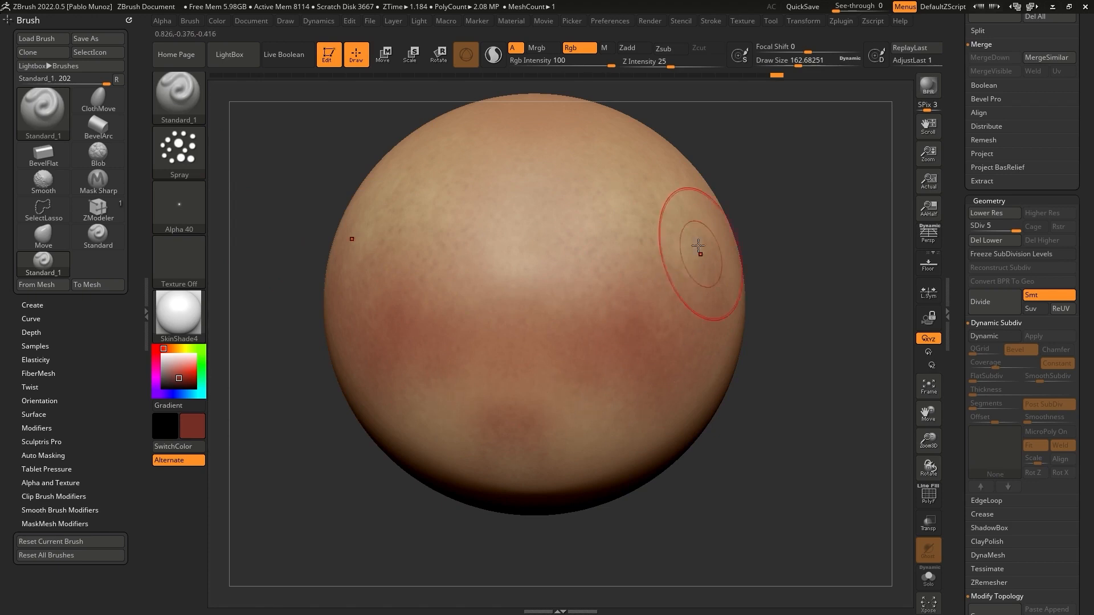
{"action": "left_click_drag", "start_coordinate": [736, 224], "coordinate": [692, 245]}
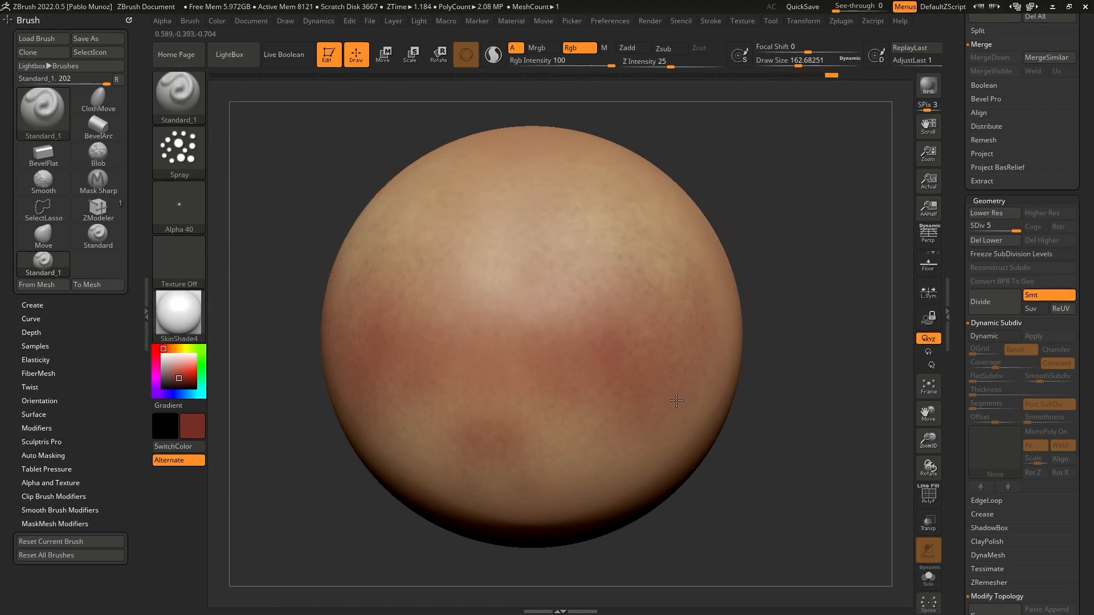
- Choose a pale yellow as the paint color and set the brush alpha to Alpha 47
{"action": "left_click", "coordinate": [179, 349]}
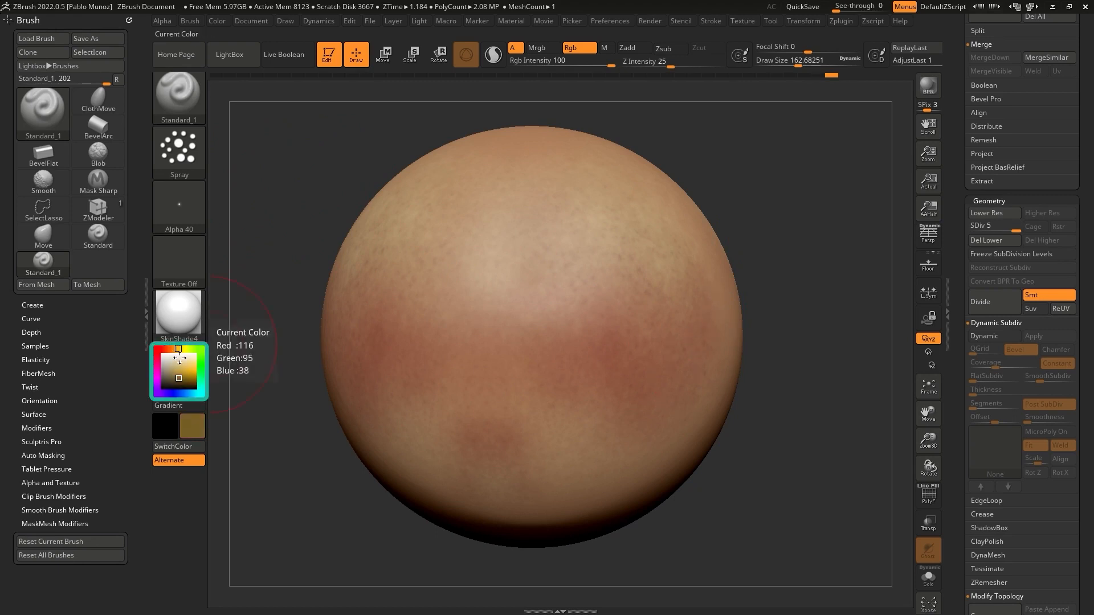
{"action": "left_click_drag", "start_coordinate": [174, 360], "coordinate": [180, 364]}
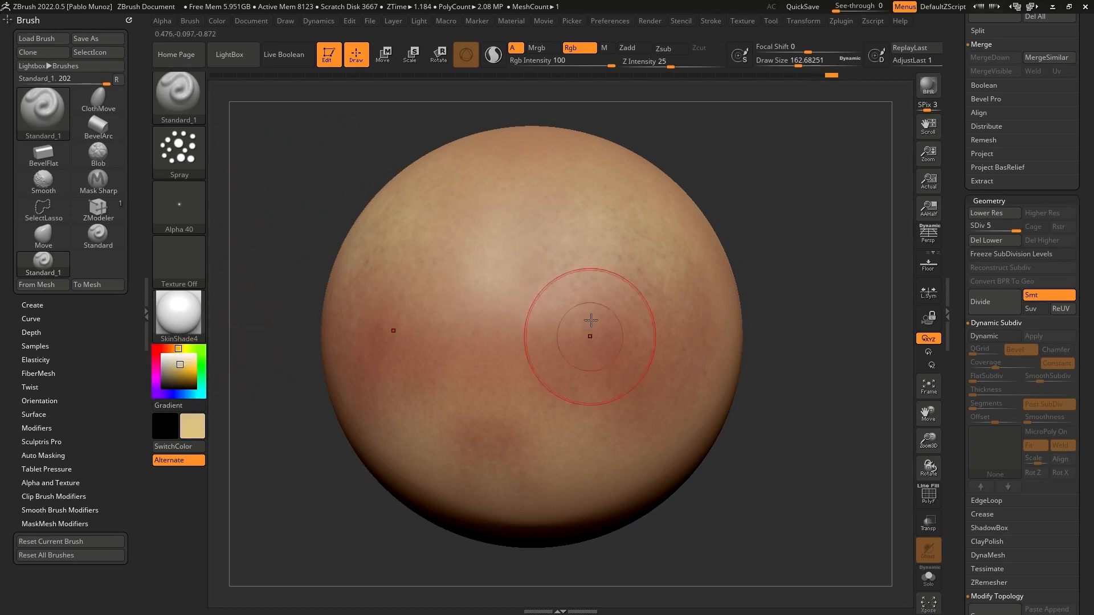
{"action": "left_click", "coordinate": [193, 209]}
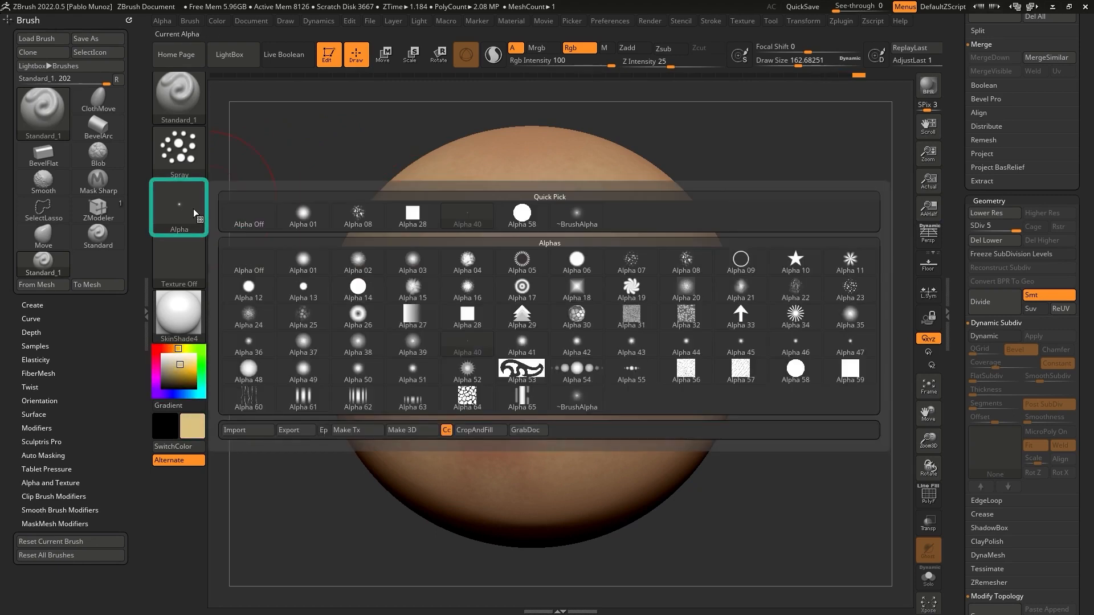
{"action": "left_click", "coordinate": [850, 345]}
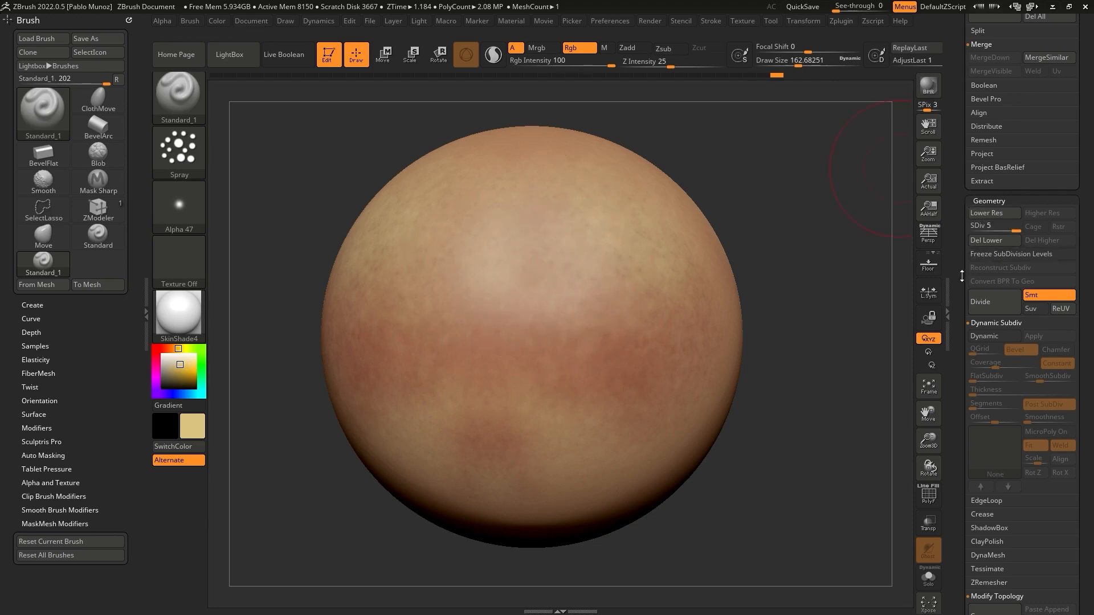
- Open the tool's Layers settings and add a new layer to the sphere
{"action": "scroll", "coordinate": [1013, 184], "scroll_direction": "down", "scroll_amount": 10}
{"action": "key", "text": "shift"}
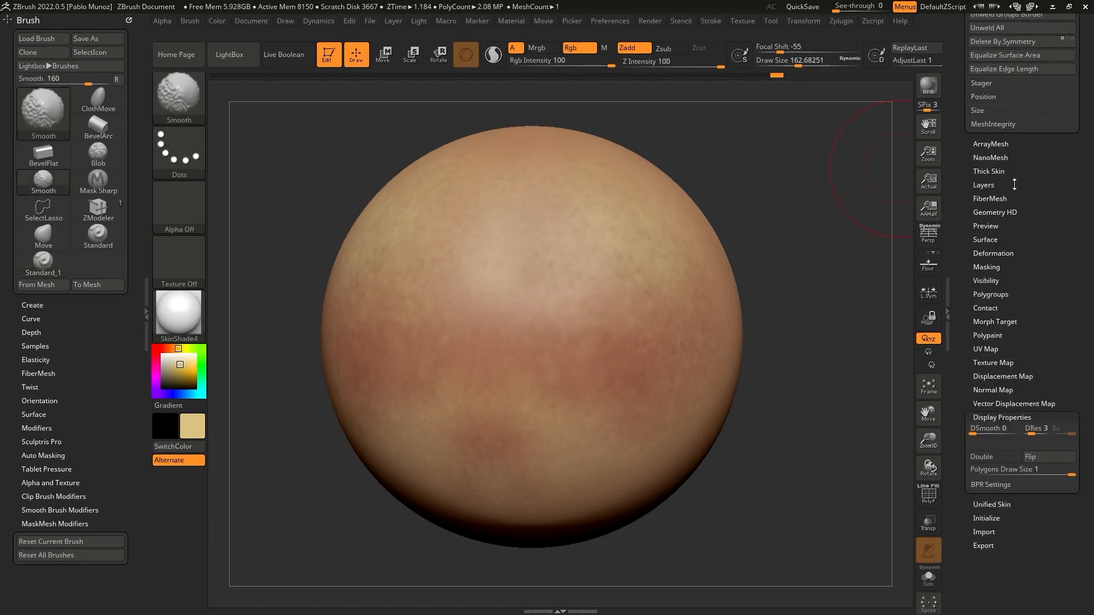
{"action": "left_click", "coordinate": [1014, 184]}
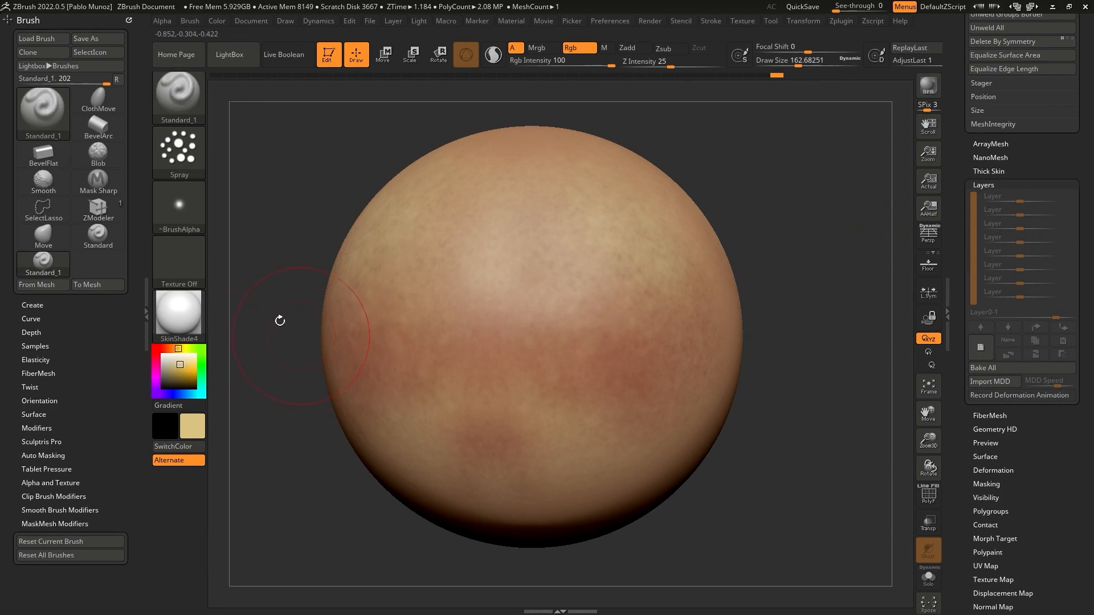
{"action": "left_click", "coordinate": [979, 347]}
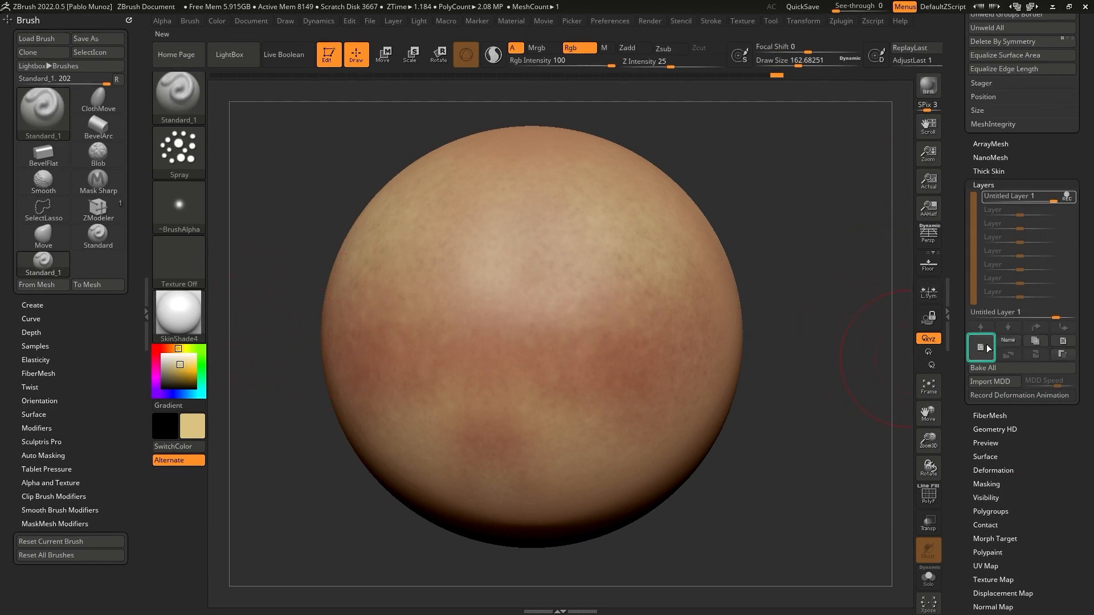
- Spray a bright blue band across the sphere's front on the new layer and lower the layer's intensity to about 0.19
{"action": "left_click", "coordinate": [176, 394]}
{"action": "left_click", "coordinate": [189, 372]}
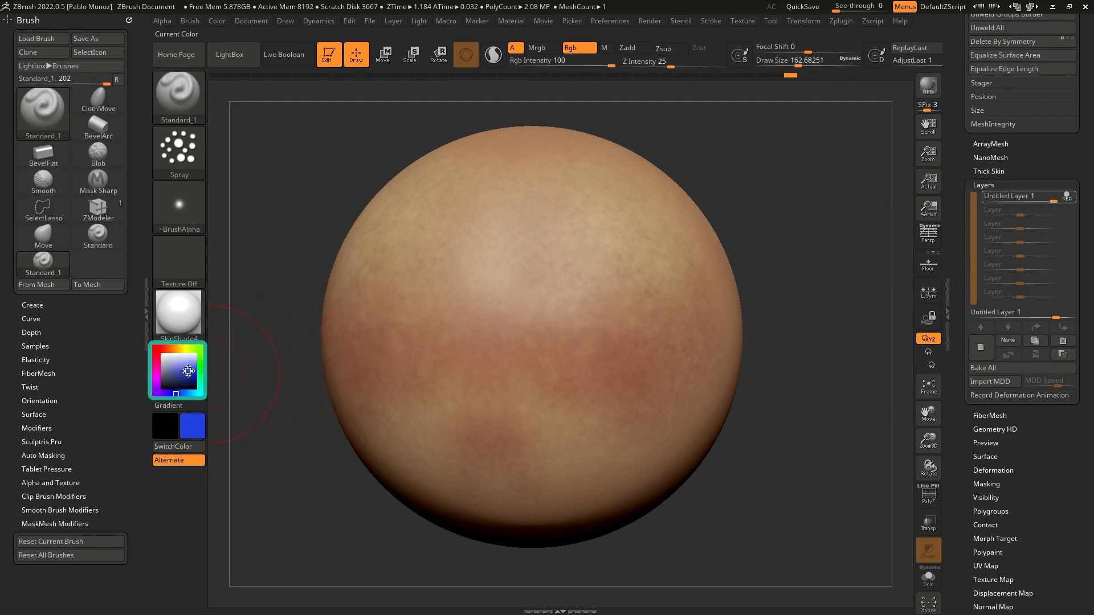
{"action": "mouse_move", "coordinate": [557, 283]}
{"action": "left_mouse_down"}
{"action": "mouse_move", "coordinate": [501, 285]}
{"action": "mouse_move", "coordinate": [556, 283]}
{"action": "mouse_move", "coordinate": [527, 285]}
{"action": "left_mouse_up"}
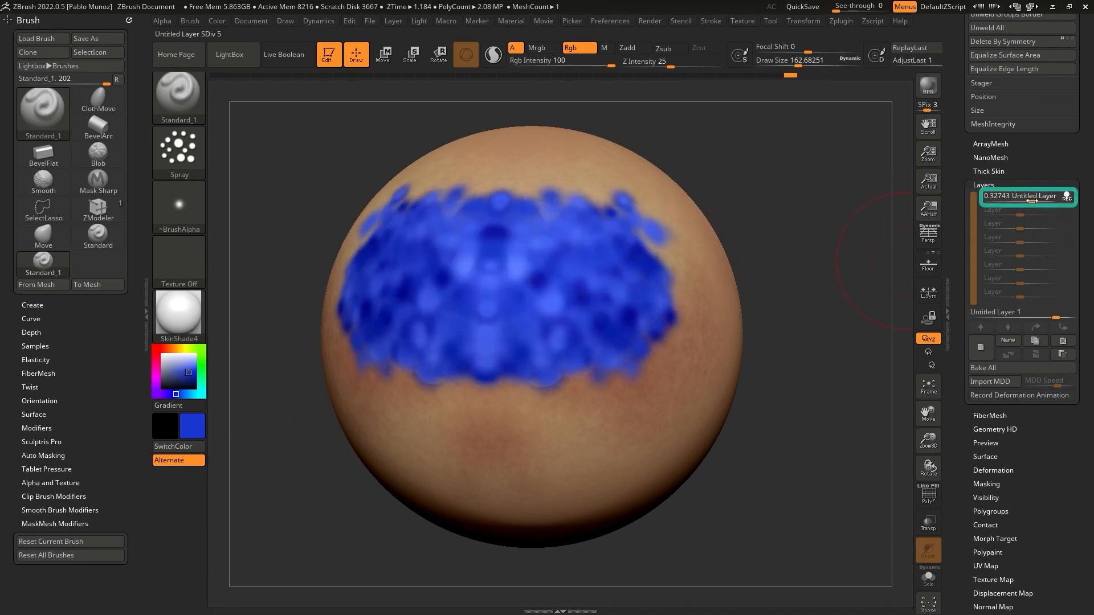
{"action": "mouse_move", "coordinate": [1031, 200]}
{"action": "left_mouse_down"}
{"action": "mouse_move", "coordinate": [1042, 200]}
{"action": "mouse_move", "coordinate": [1027, 200]}
{"action": "left_mouse_up"}
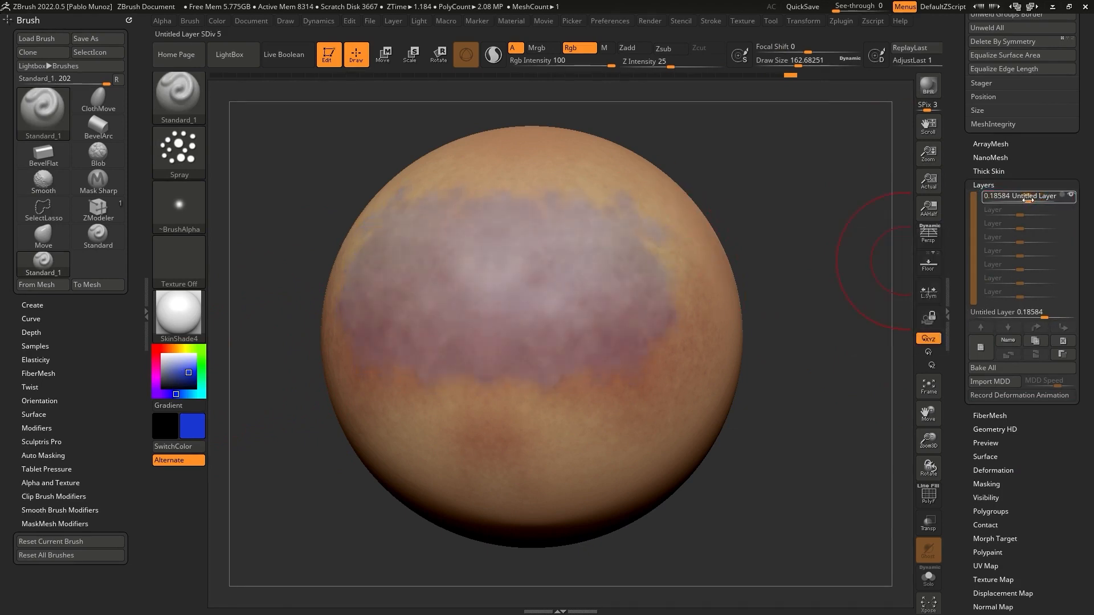
- Delete the blue test layer from the sphere and collapse the Layers settings
{"action": "left_click", "coordinate": [1062, 347]}
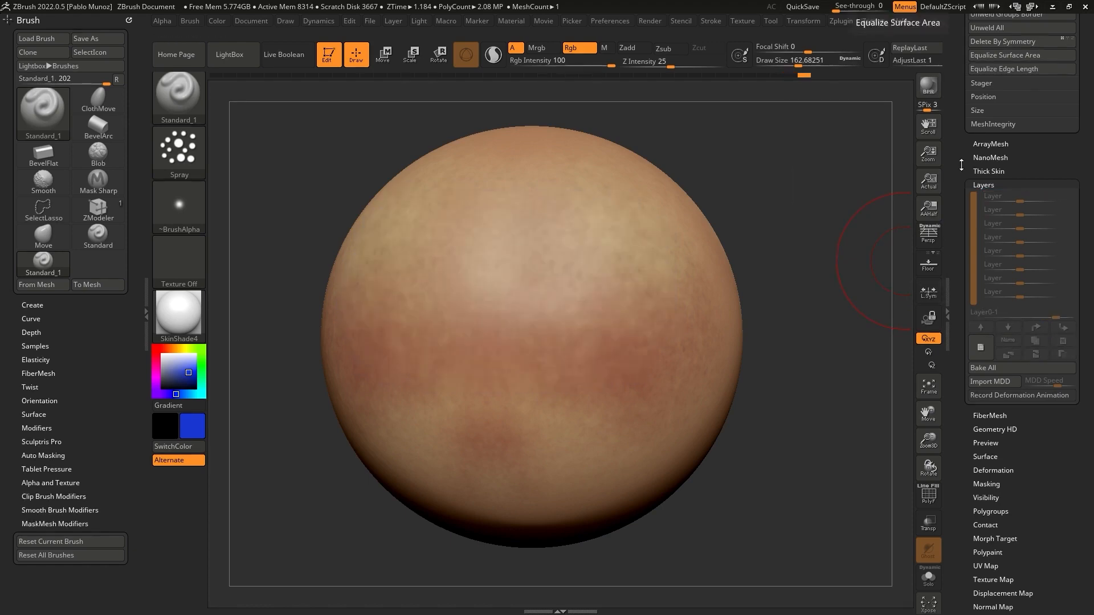
{"action": "left_click", "coordinate": [998, 182]}
{"action": "left_click_drag", "start_coordinate": [978, 167], "coordinate": [968, 382]}
{"action": "left_click_drag", "start_coordinate": [778, 179], "coordinate": [782, 181]}
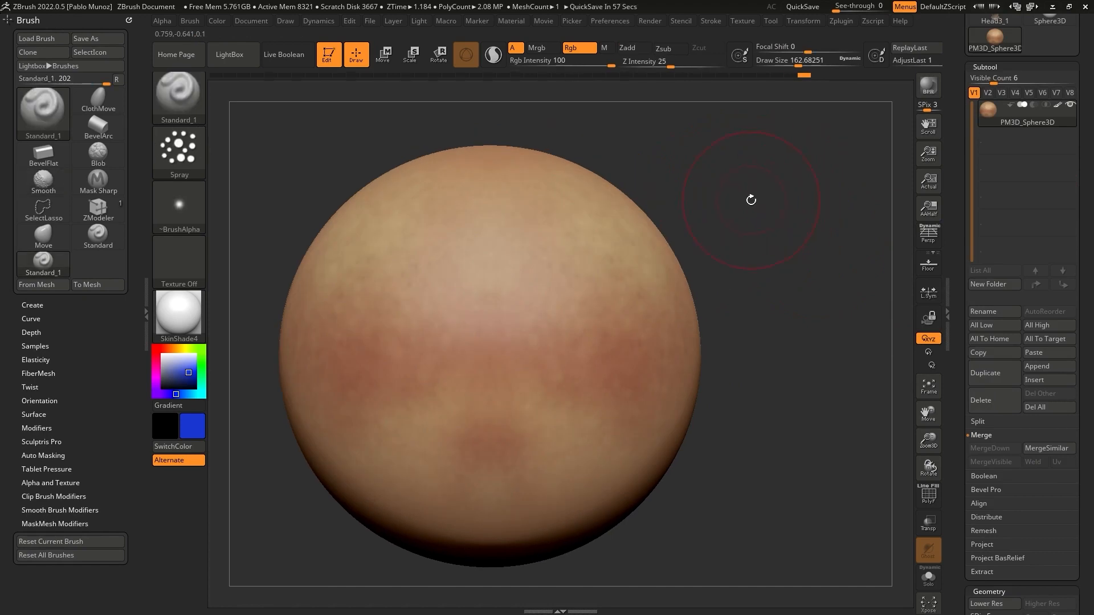
- Configure the brush with a draw size of about 97, the DragRect stroke and the vein-like Alpha 22
{"action": "left_click_drag", "start_coordinate": [750, 200], "coordinate": [817, 201], "text": "alt"}
{"action": "key", "text": "space"}
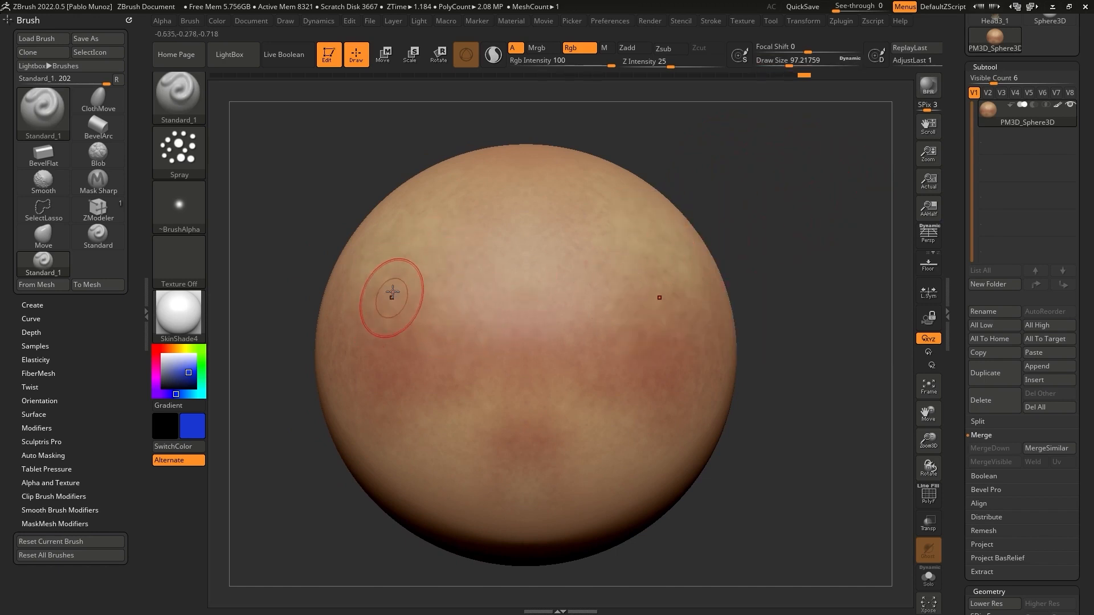
{"action": "right_click_drag", "start_coordinate": [395, 272], "coordinate": [415, 310], "text": "ctrl"}
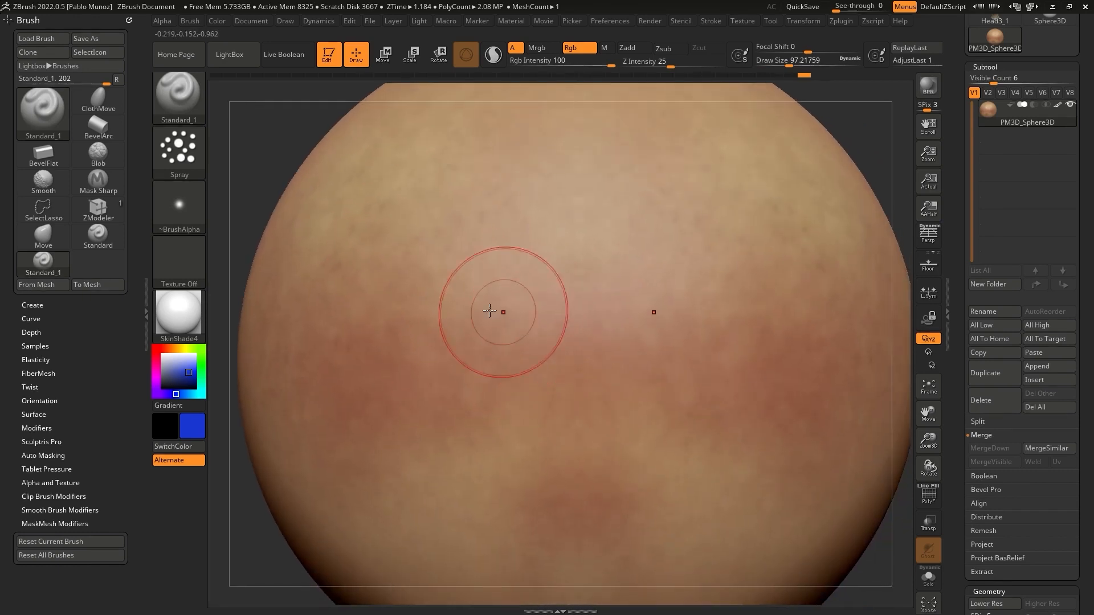
{"action": "mouse_move", "coordinate": [538, 342]}
{"action": "right_mouse_down", "text": "ctrl"}
{"action": "mouse_move", "coordinate": [549, 335]}
{"action": "mouse_move", "coordinate": [596, 355]}
{"action": "mouse_move", "coordinate": [586, 366]}
{"action": "right_mouse_up", "text": "ctrl"}
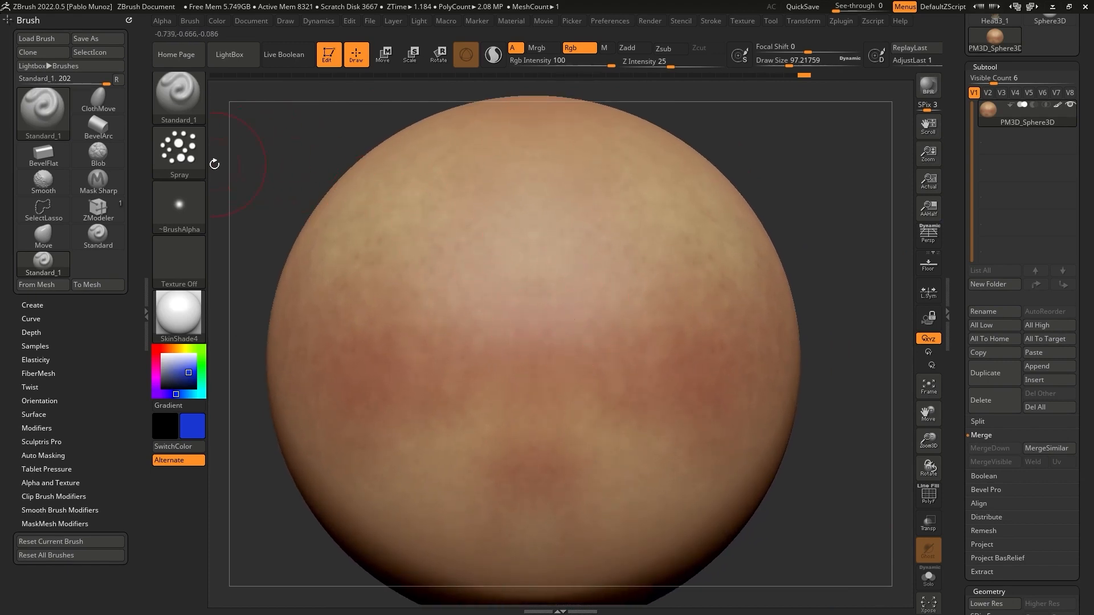
{"action": "left_click", "coordinate": [181, 154]}
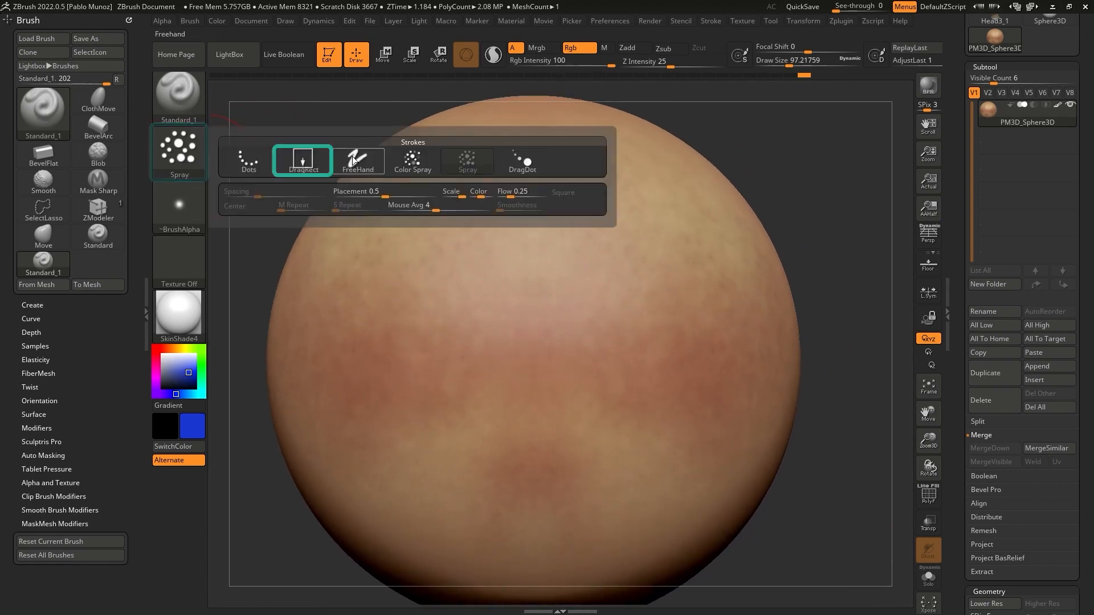
{"action": "left_click", "coordinate": [297, 157]}
{"action": "left_click", "coordinate": [176, 225]}
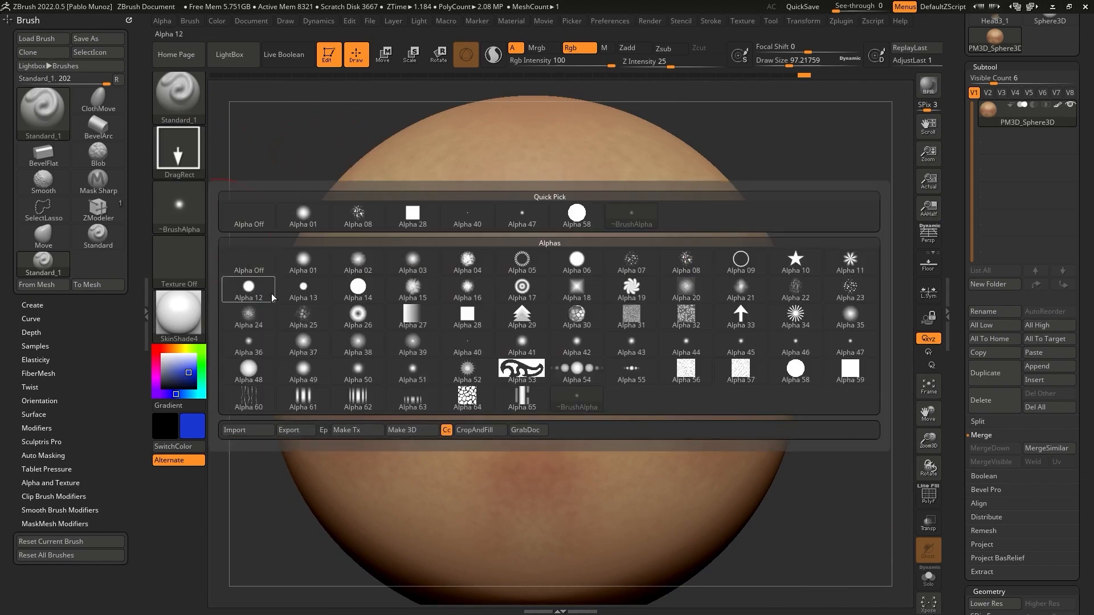
{"action": "left_click", "coordinate": [796, 288]}
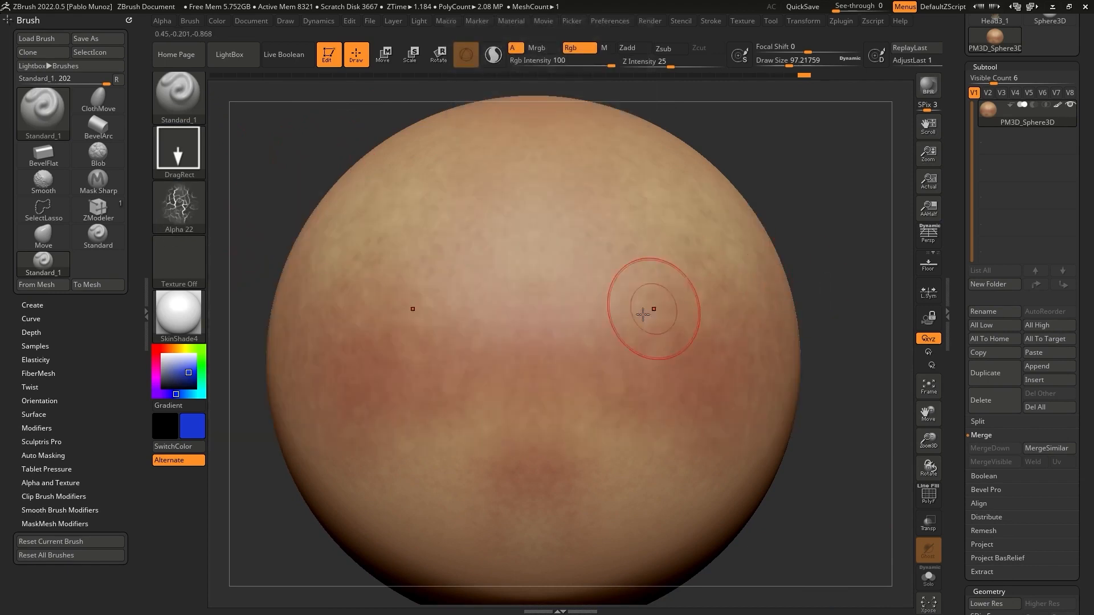
- Choose a strong red as the paint color and try the vein alpha on the sphere's front, undoing each test stamp
{"action": "left_click_drag", "start_coordinate": [591, 332], "coordinate": [628, 301]}
{"action": "key", "text": "ctrl+z"}
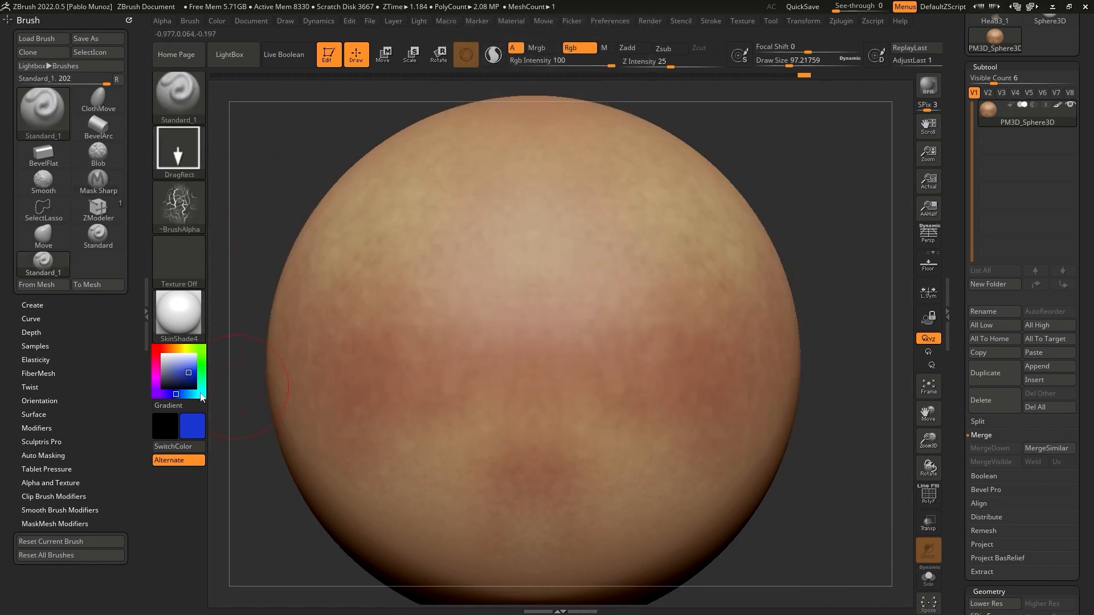
{"action": "left_click", "coordinate": [161, 349]}
{"action": "left_click_drag", "start_coordinate": [533, 318], "coordinate": [593, 251]}
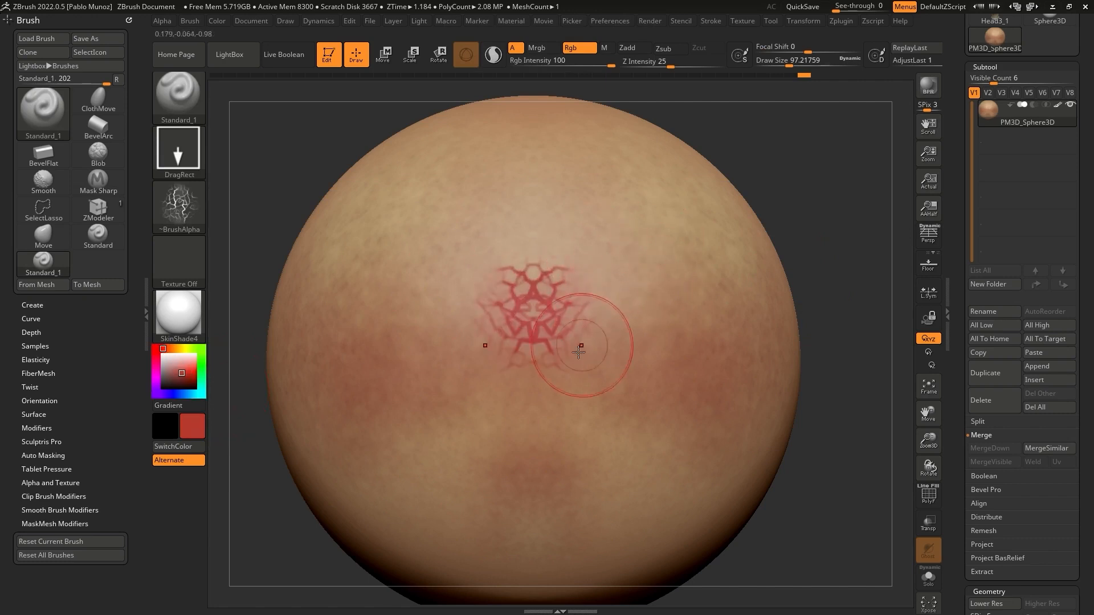
{"action": "key", "text": "ctrl"}
{"action": "key", "text": "ctrl+z"}
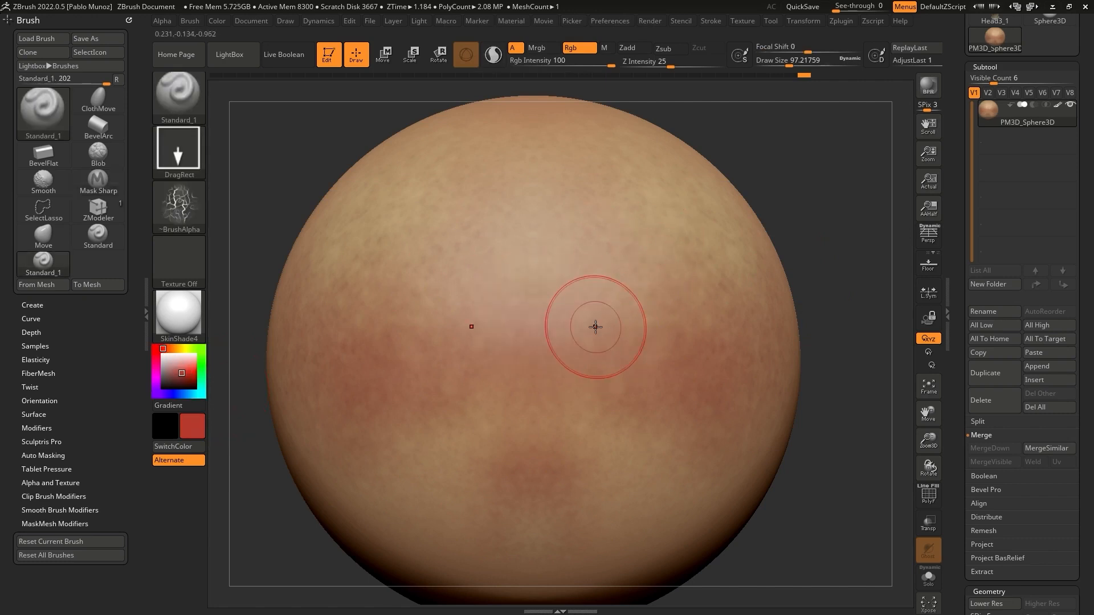
- Try an Rgb Intensity of 14 for the vein stamp, and set it to 35 for subtle red veins
{"action": "key", "text": "space"}
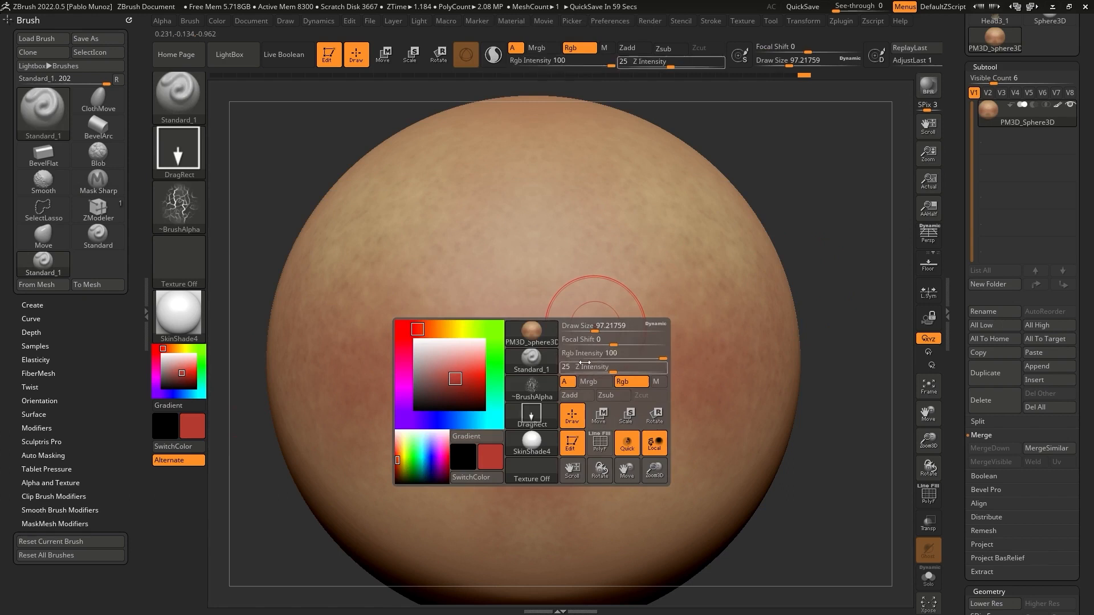
{"action": "left_click_drag", "start_coordinate": [656, 352], "coordinate": [597, 365]}
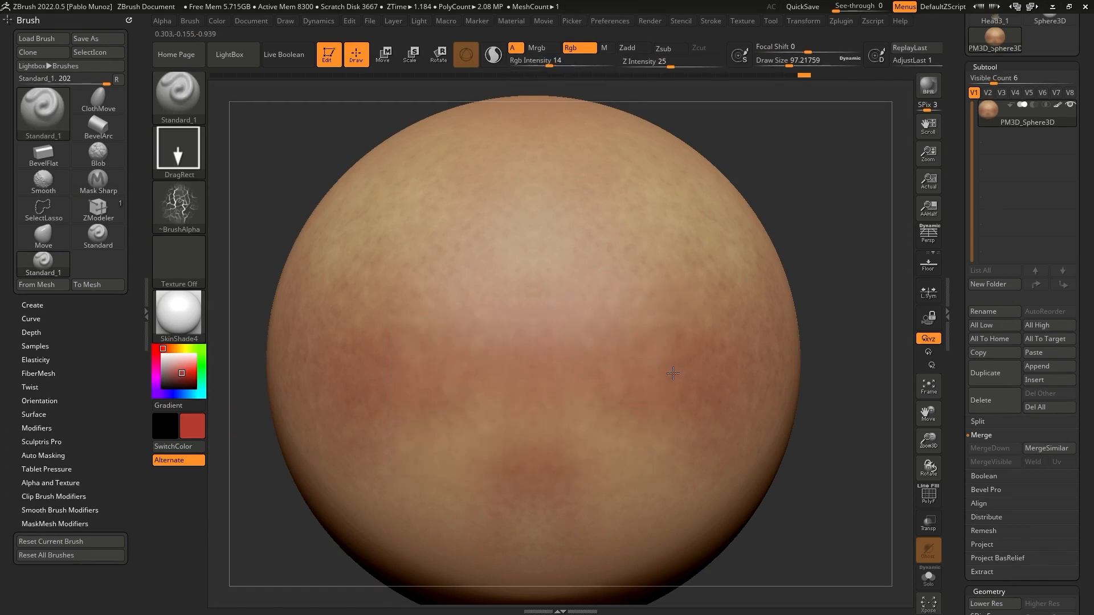
{"action": "key", "text": "space"}
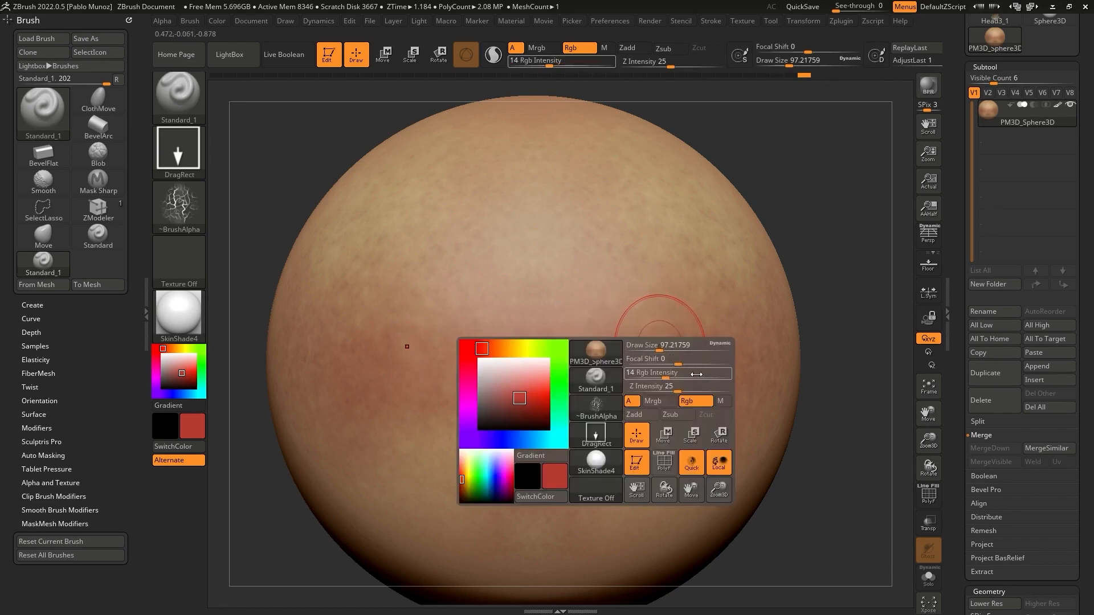
{"action": "left_click_drag", "start_coordinate": [696, 375], "coordinate": [675, 373]}
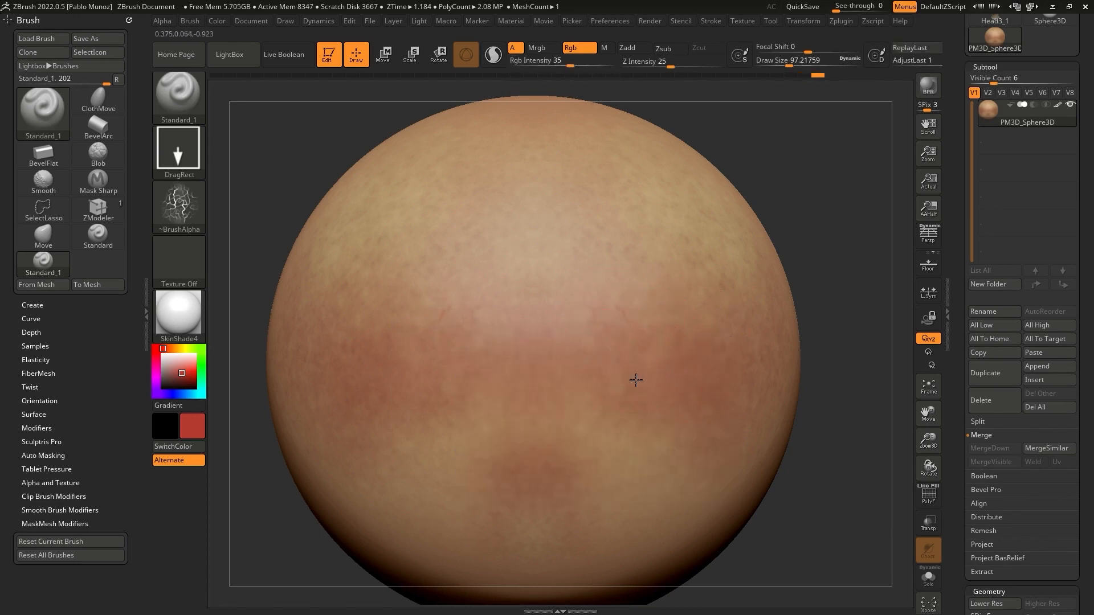
- Stamp subtle red veins of varied size and direction across both cheek areas of the sphere, from the upper edge down
{"action": "left_click_drag", "start_coordinate": [647, 365], "coordinate": [681, 364]}
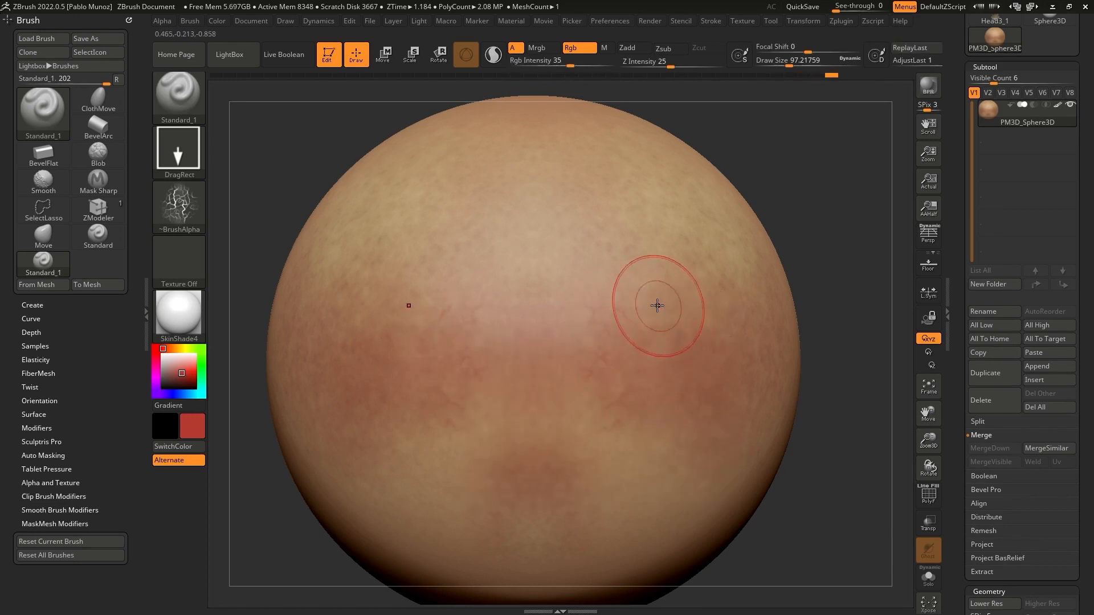
{"action": "left_click_drag", "start_coordinate": [658, 306], "coordinate": [707, 328]}
{"action": "left_click_drag", "start_coordinate": [623, 283], "coordinate": [619, 308]}
{"action": "left_click_drag", "start_coordinate": [671, 346], "coordinate": [696, 339]}
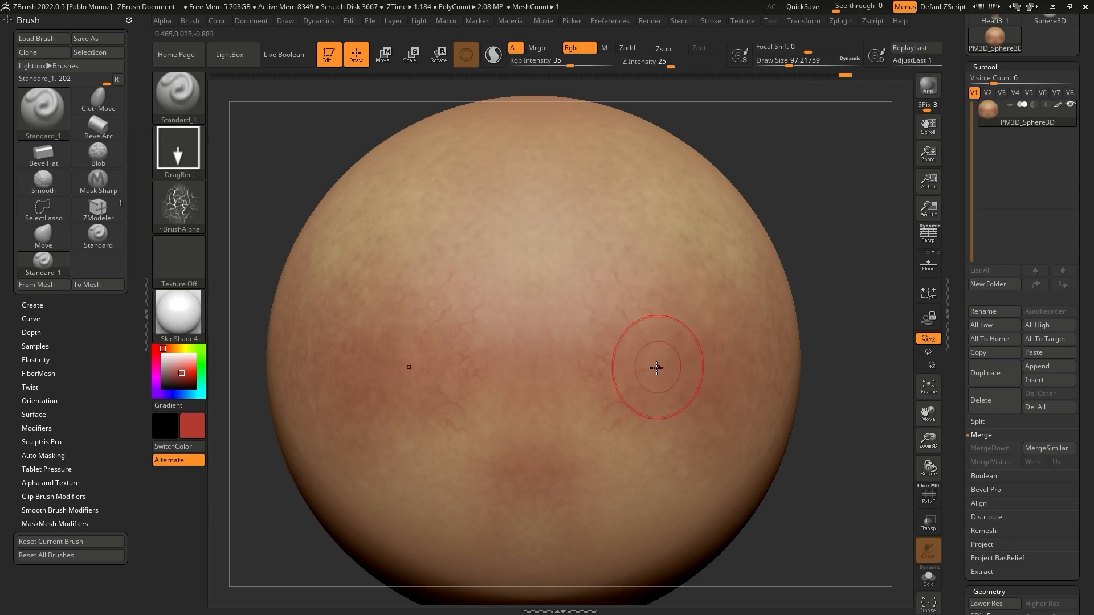
{"action": "left_click_drag", "start_coordinate": [657, 383], "coordinate": [689, 361]}
{"action": "mouse_move", "coordinate": [645, 435]}
{"action": "left_mouse_down"}
{"action": "mouse_move", "coordinate": [667, 389]}
{"action": "mouse_move", "coordinate": [661, 365]}
{"action": "left_mouse_up"}
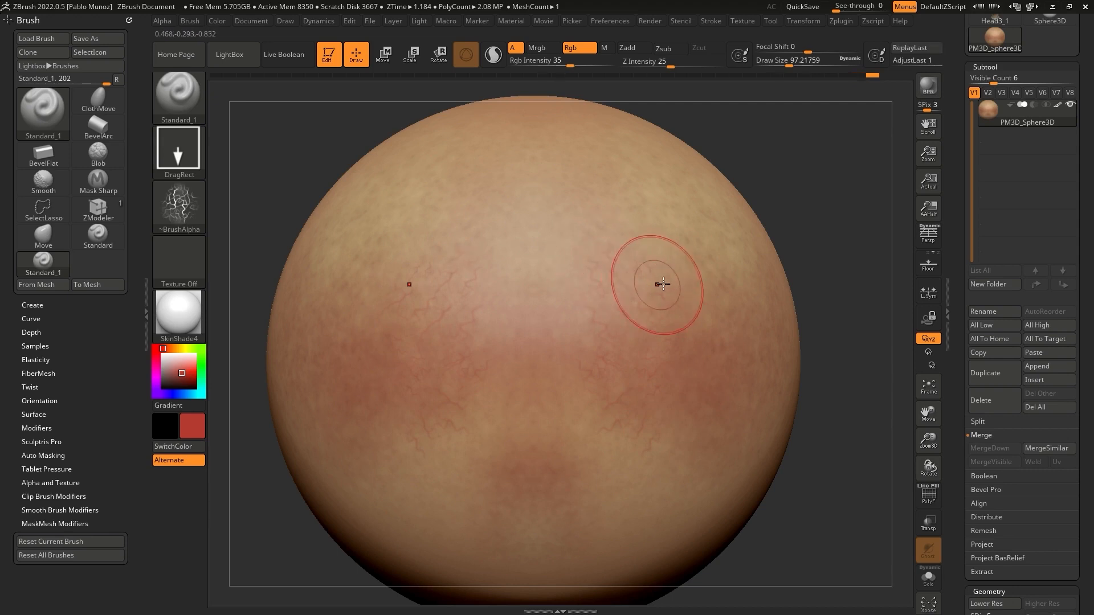
{"action": "left_click_drag", "start_coordinate": [663, 284], "coordinate": [688, 294]}
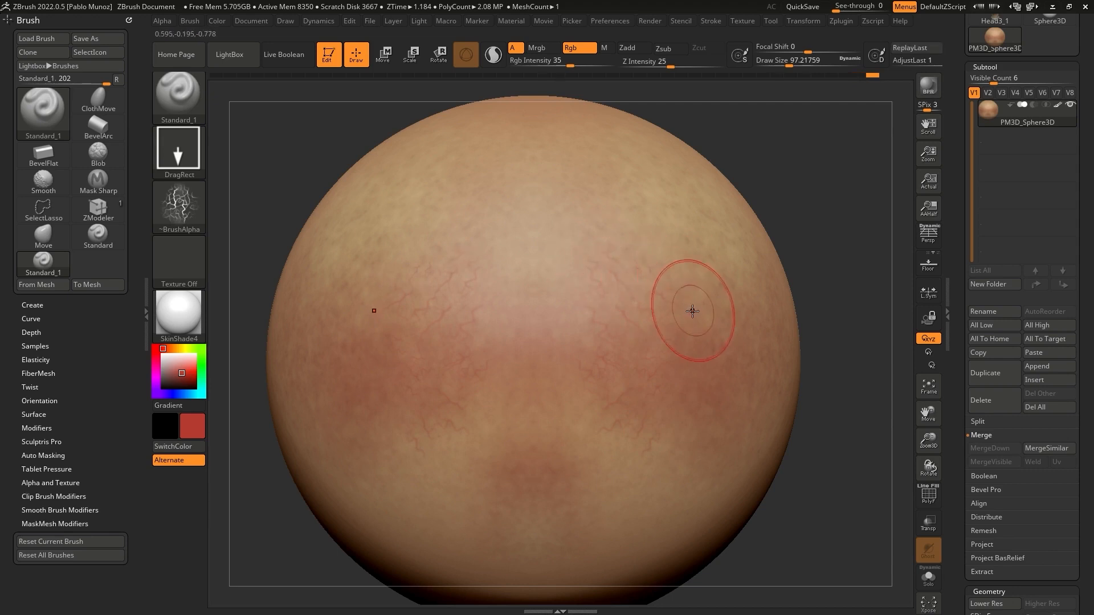
- Switch the brush to the Spray stroke with Alpha 08 and choose an orange-tan skin tone based on the sphere's color
{"action": "left_click", "coordinate": [180, 159]}
{"action": "left_click", "coordinate": [464, 161]}
{"action": "left_click", "coordinate": [180, 205]}
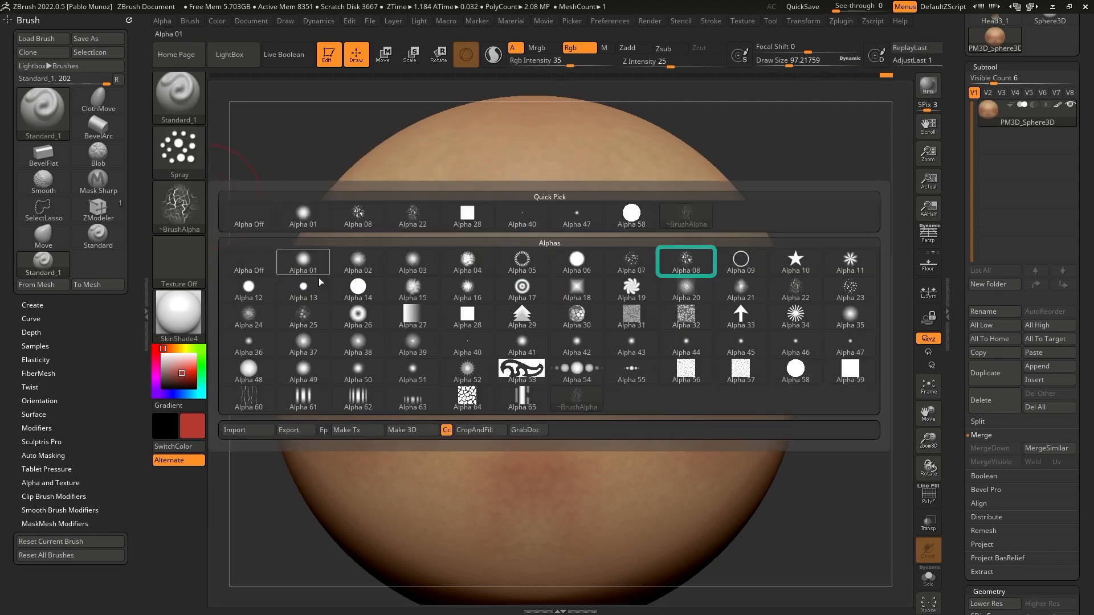
{"action": "left_click", "coordinate": [685, 260]}
{"action": "key", "text": "c"}
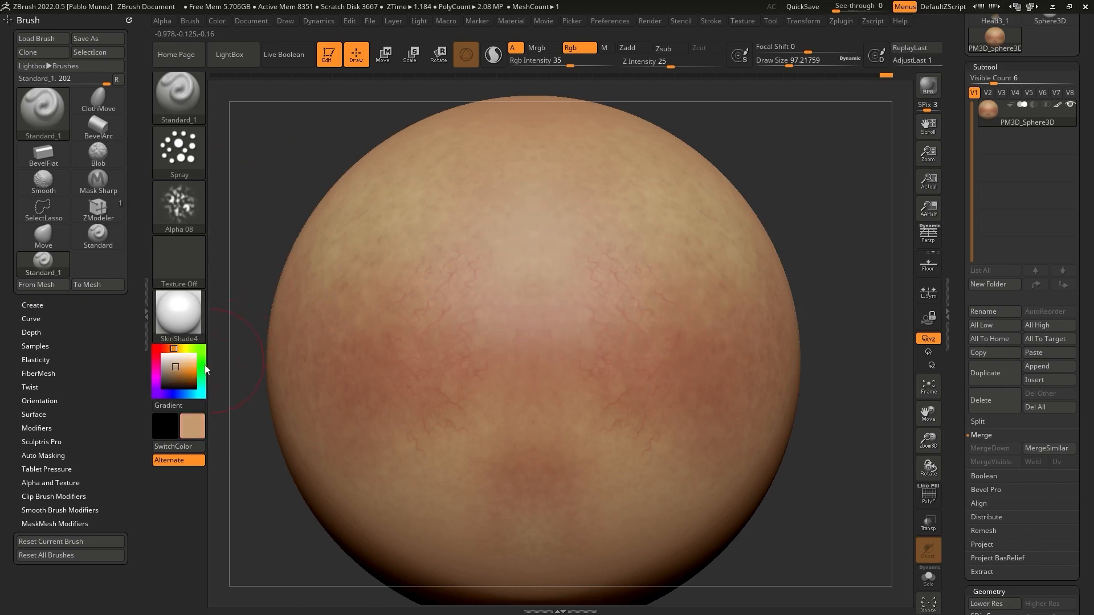
{"action": "left_click", "coordinate": [179, 369]}
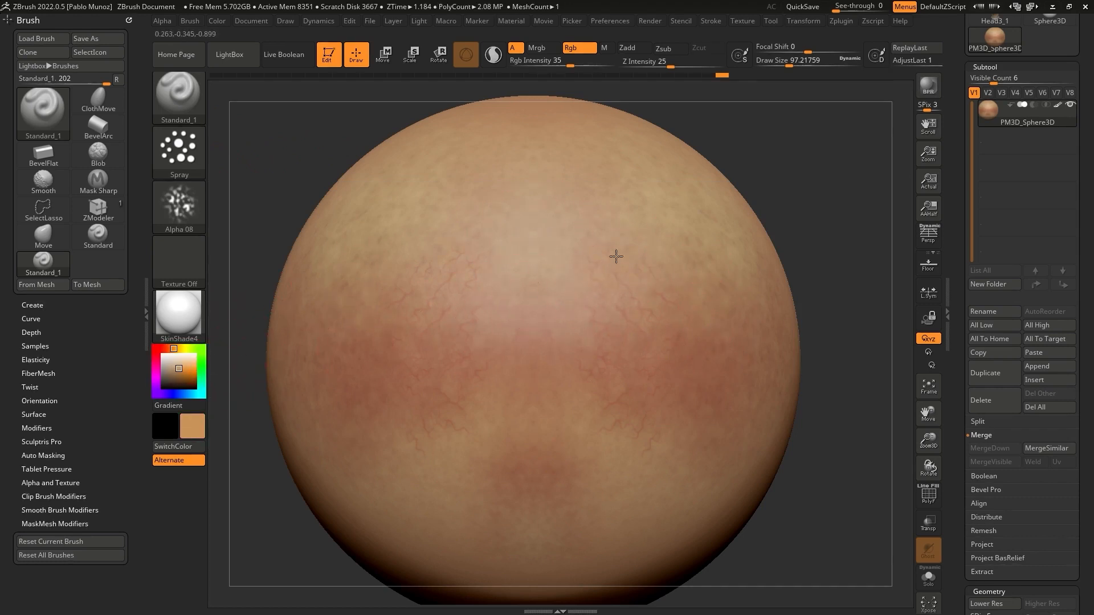
- Spray sampled skin tones over the red veins to soften them, enlarging the draw size to about 207
{"action": "key", "text": "c"}
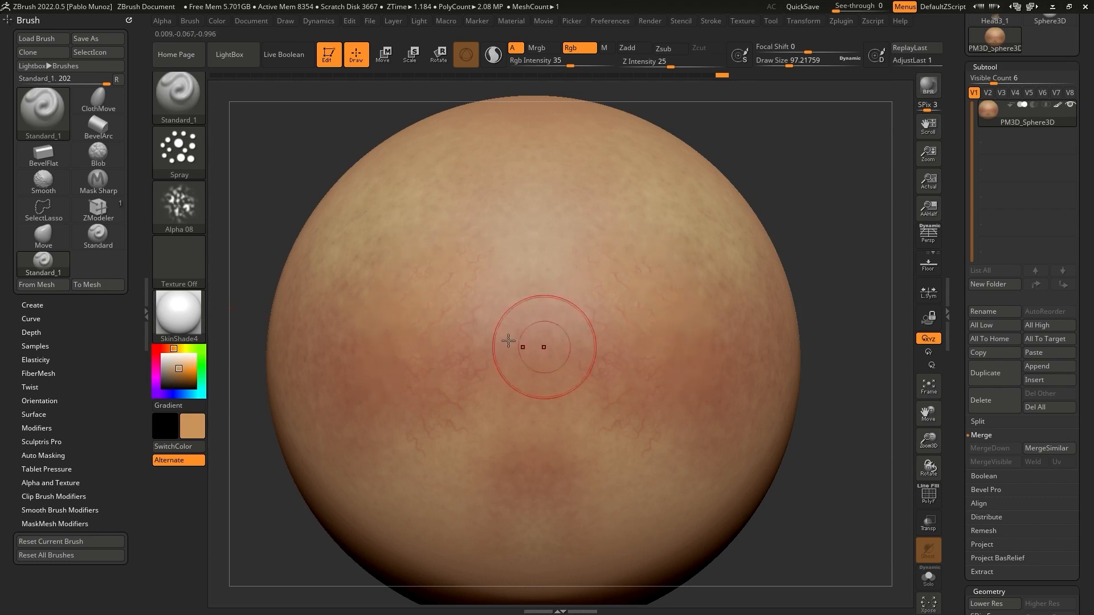
{"action": "key", "text": "s"}
{"action": "mouse_move", "coordinate": [636, 253]}
{"action": "left_mouse_down"}
{"action": "mouse_move", "coordinate": [647, 405]}
{"action": "mouse_move", "coordinate": [683, 410]}
{"action": "left_mouse_up"}
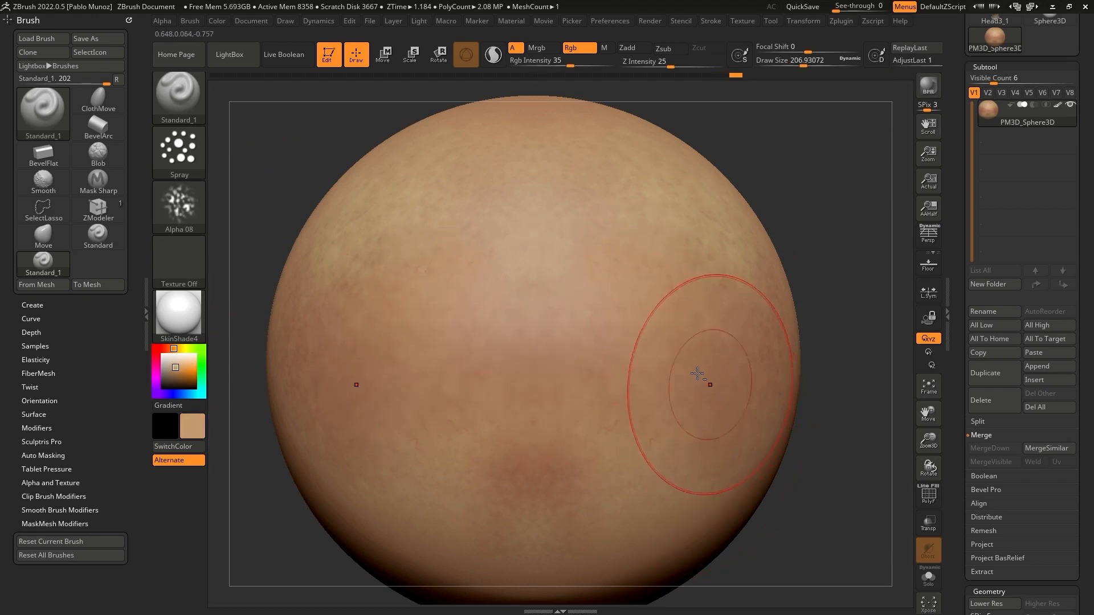
- Examine the softened veins up close and compare the whole sphere in the Flat and Preview render modes
{"action": "mouse_move", "coordinate": [647, 324]}
{"action": "right_mouse_down", "text": "ctrl"}
{"action": "mouse_move", "coordinate": [624, 446]}
{"action": "mouse_move", "coordinate": [713, 323]}
{"action": "mouse_move", "coordinate": [728, 325]}
{"action": "right_mouse_up", "text": "ctrl"}
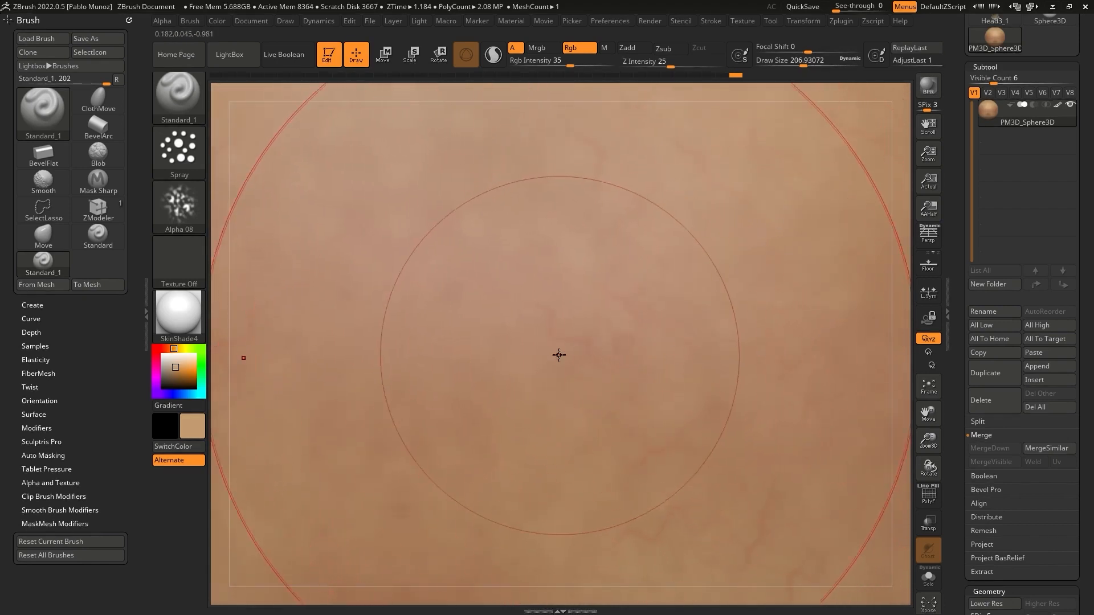
{"action": "right_click_drag", "start_coordinate": [703, 498], "coordinate": [656, 305], "text": "ctrl"}
{"action": "mouse_move", "coordinate": [716, 445]}
{"action": "right_mouse_down", "text": "alt"}
{"action": "mouse_move", "coordinate": [684, 334]}
{"action": "mouse_move", "coordinate": [716, 347]}
{"action": "right_mouse_up", "text": "alt"}
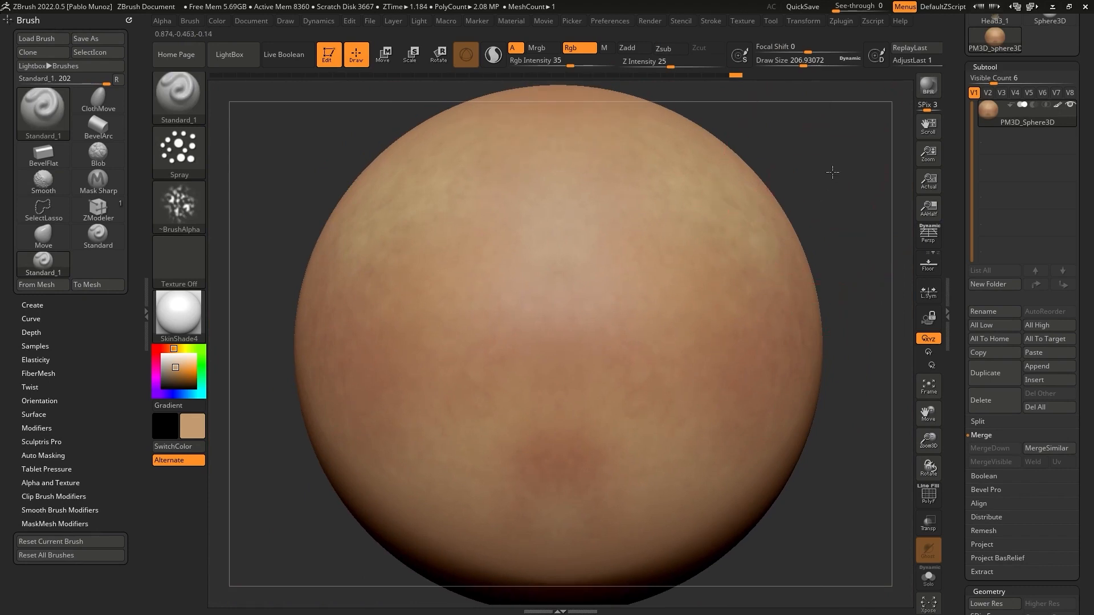
{"action": "mouse_move", "coordinate": [832, 172]}
{"action": "right_mouse_down", "text": "ctrl"}
{"action": "mouse_move", "coordinate": [827, 162]}
{"action": "mouse_move", "coordinate": [781, 164]}
{"action": "mouse_move", "coordinate": [817, 179]}
{"action": "right_mouse_up", "text": "ctrl"}
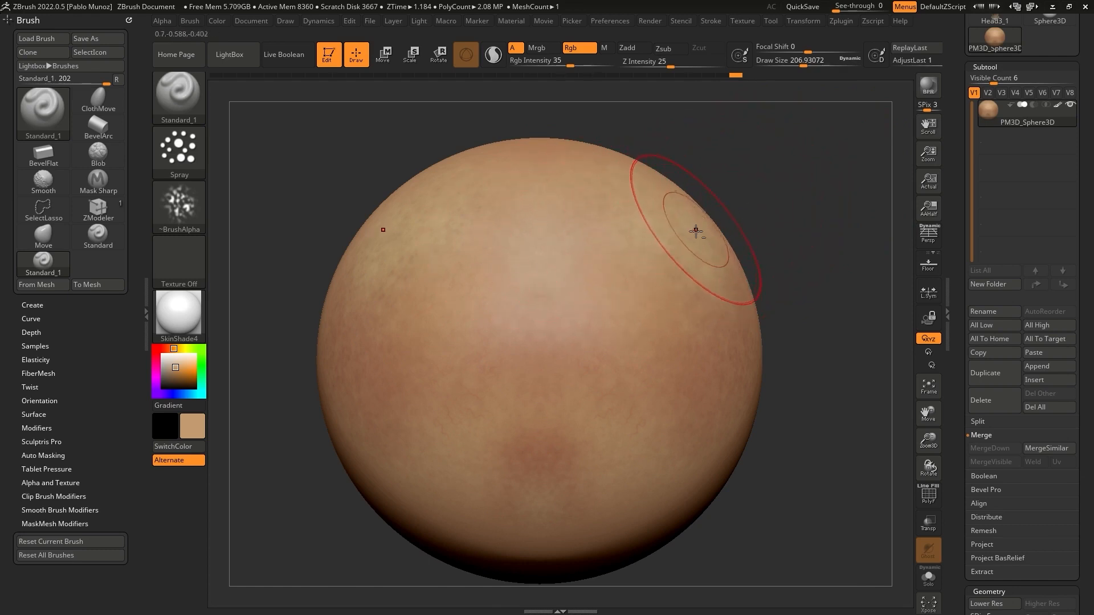
{"action": "right_click_drag", "start_coordinate": [691, 253], "coordinate": [701, 237], "text": "alt"}
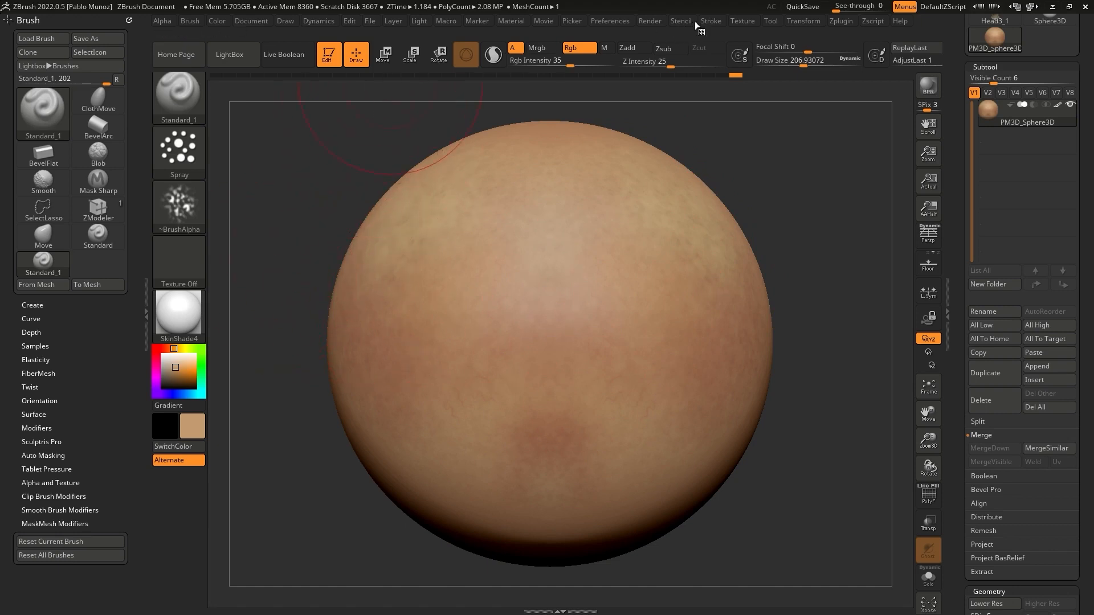
{"action": "left_click", "coordinate": [709, 20]}
{"action": "mouse_move", "coordinate": [655, 26]}
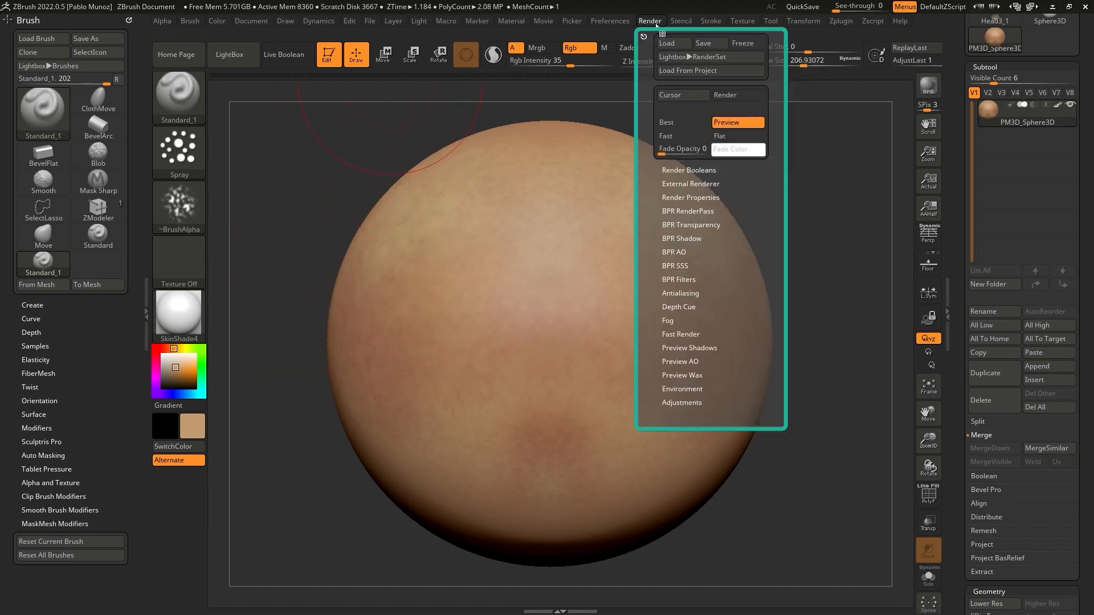
{"action": "left_click", "coordinate": [747, 135]}
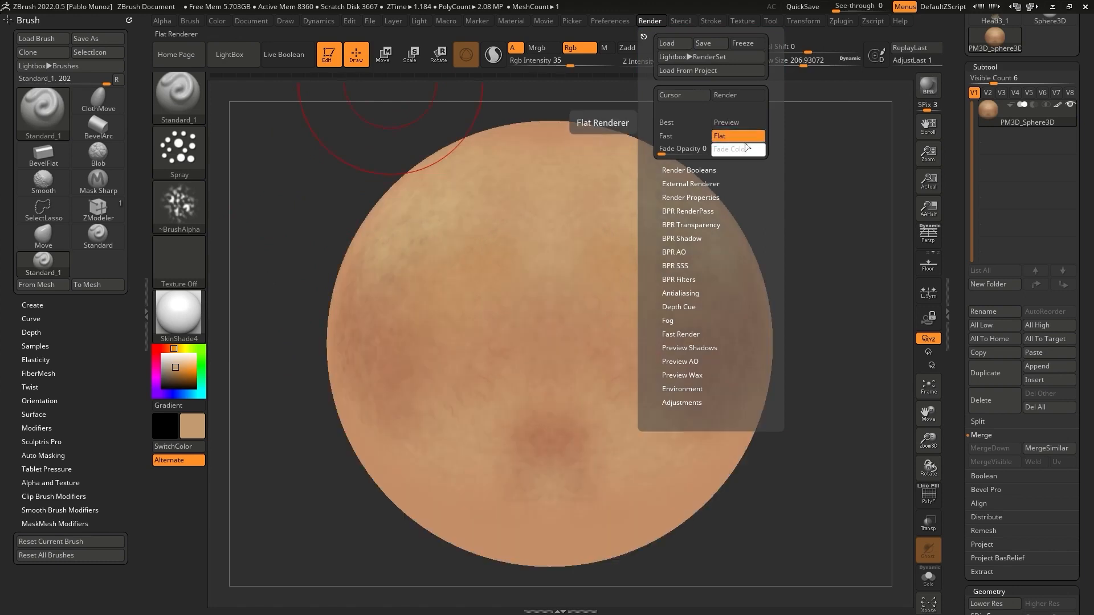
{"action": "left_click", "coordinate": [736, 124]}
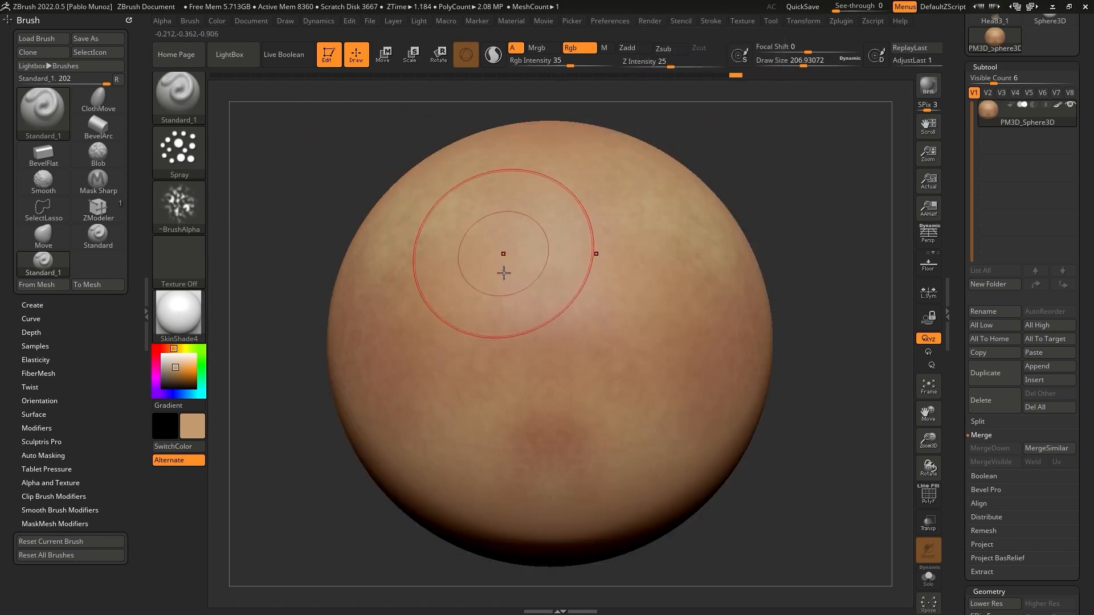
- Switch to the Head3_1 tool and examine the painted skin on the character's face from several angles
{"action": "scroll", "coordinate": [957, 126], "scroll_direction": "up", "scroll_amount": 5}
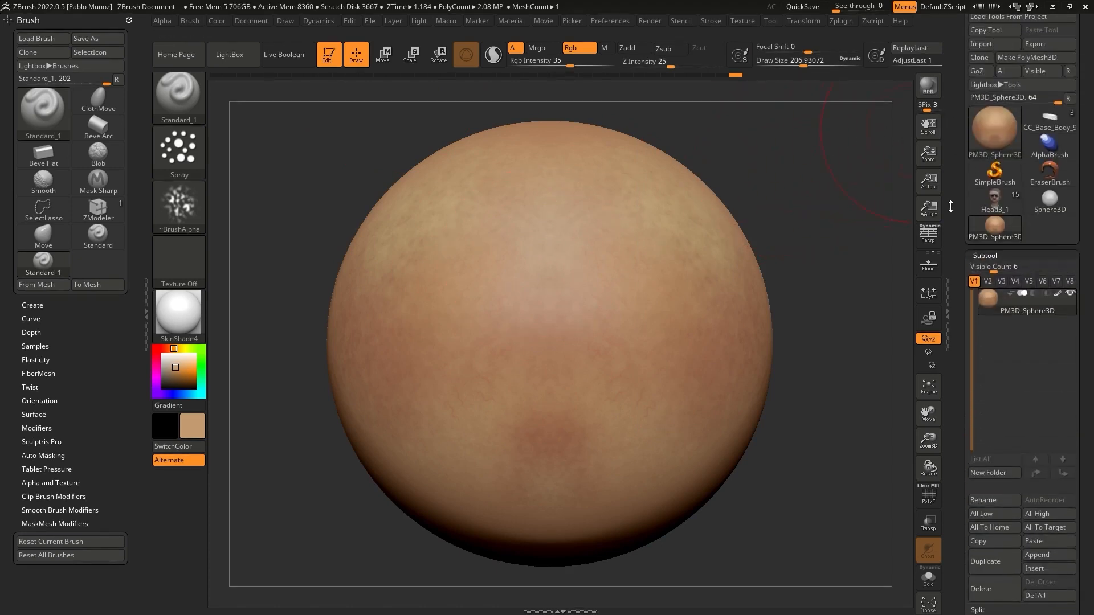
{"action": "mouse_move", "coordinate": [991, 207]}
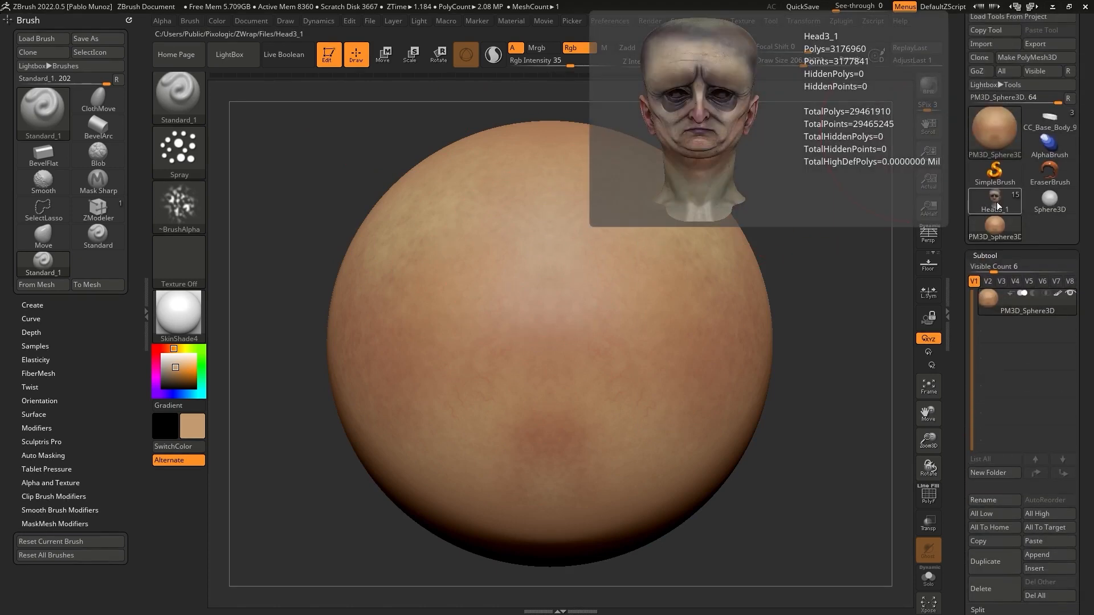
{"action": "left_click", "coordinate": [995, 202]}
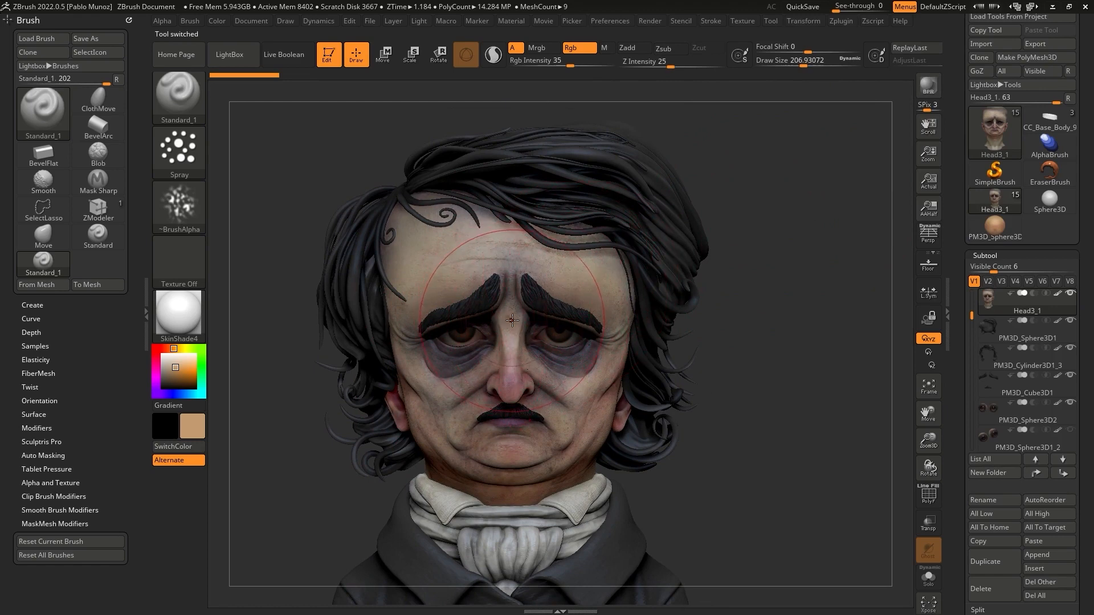
{"action": "mouse_move", "coordinate": [553, 348]}
{"action": "right_mouse_down"}
{"action": "mouse_move", "coordinate": [572, 344]}
{"action": "mouse_move", "coordinate": [536, 321]}
{"action": "right_mouse_up"}
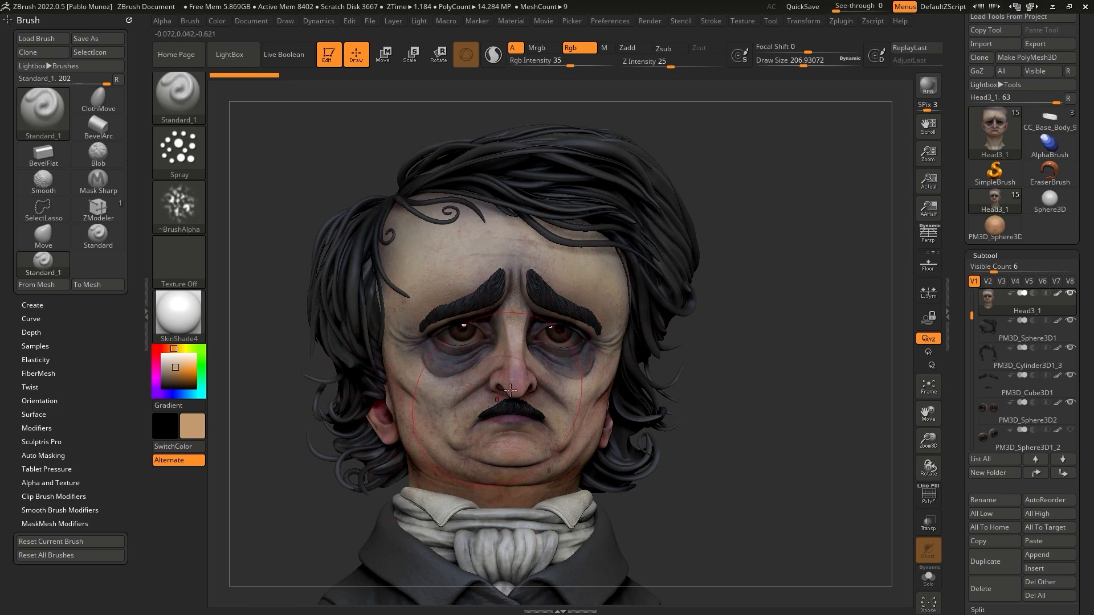
{"action": "right_click_drag", "start_coordinate": [512, 377], "coordinate": [581, 369]}
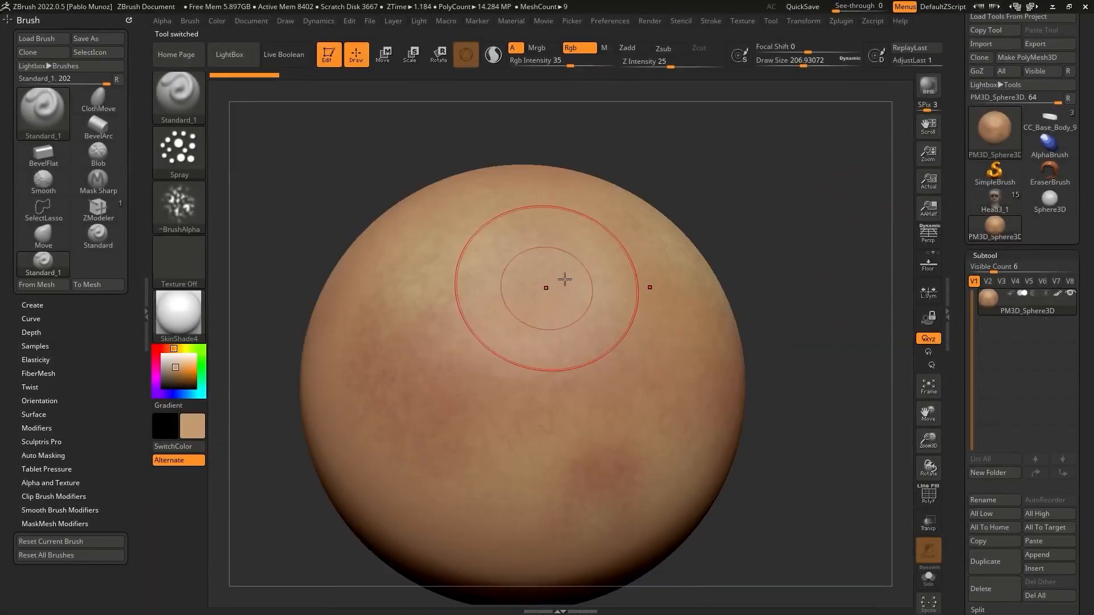
- Reduce the brush's draw size to about 132 on the painted sphere
{"action": "mouse_move", "coordinate": [729, 204]}
{"action": "left_mouse_down"}
{"action": "mouse_move", "coordinate": [698, 242]}
{"action": "mouse_move", "coordinate": [758, 180]}
{"action": "mouse_move", "coordinate": [788, 176]}
{"action": "left_mouse_up"}
{"action": "key", "text": "space"}
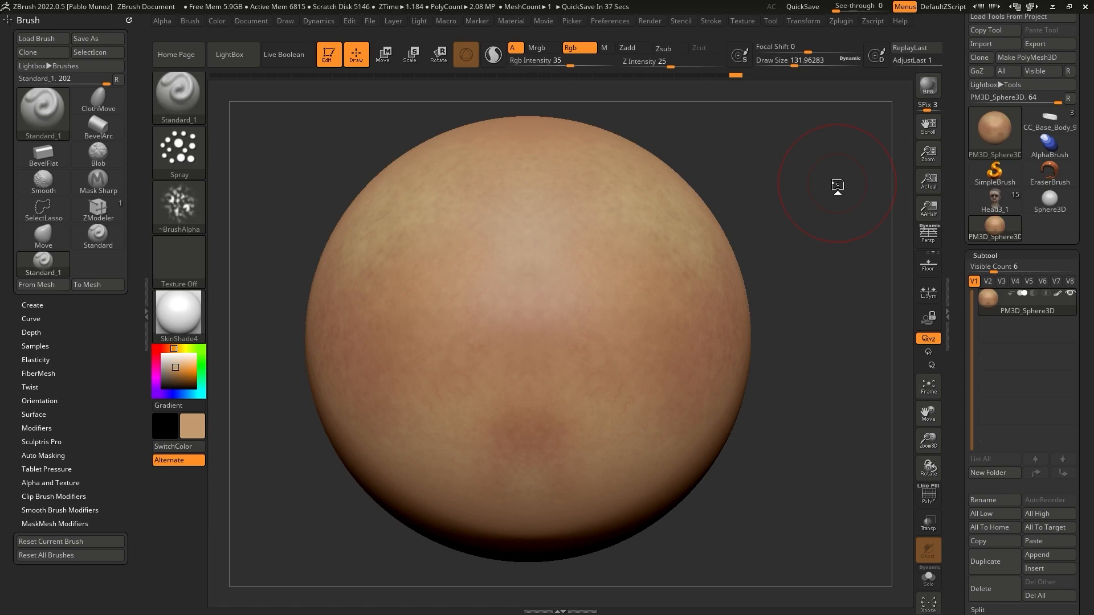
{"action": "left_click_drag", "start_coordinate": [834, 181], "coordinate": [794, 202]}
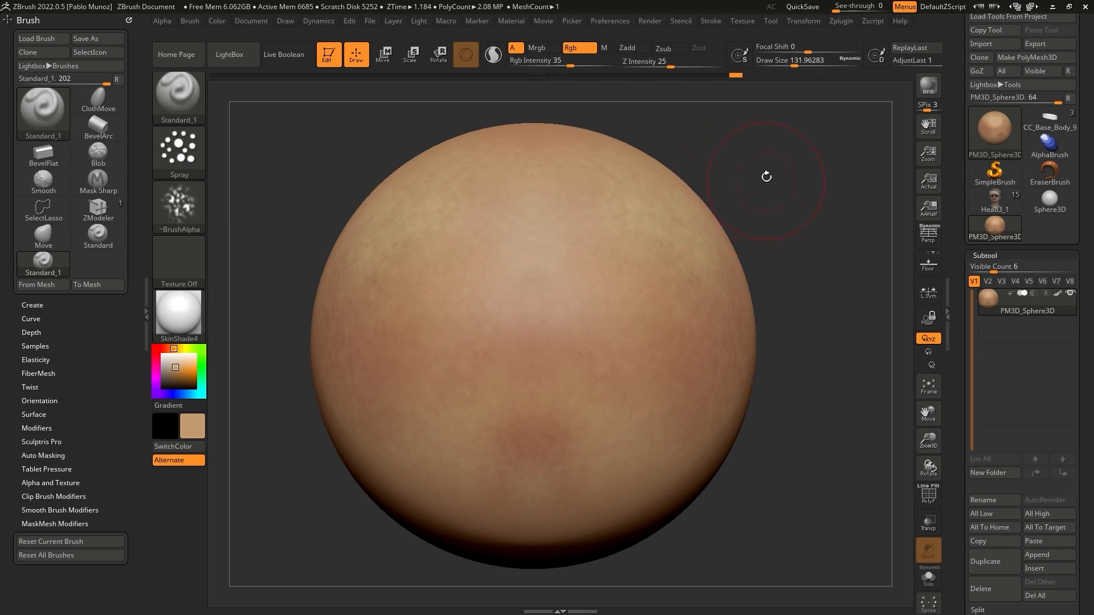
- Duplicate the painted sphere subtool and rename the copy BASE
{"action": "scroll", "coordinate": [1006, 279], "scroll_direction": "down", "scroll_amount": 5}
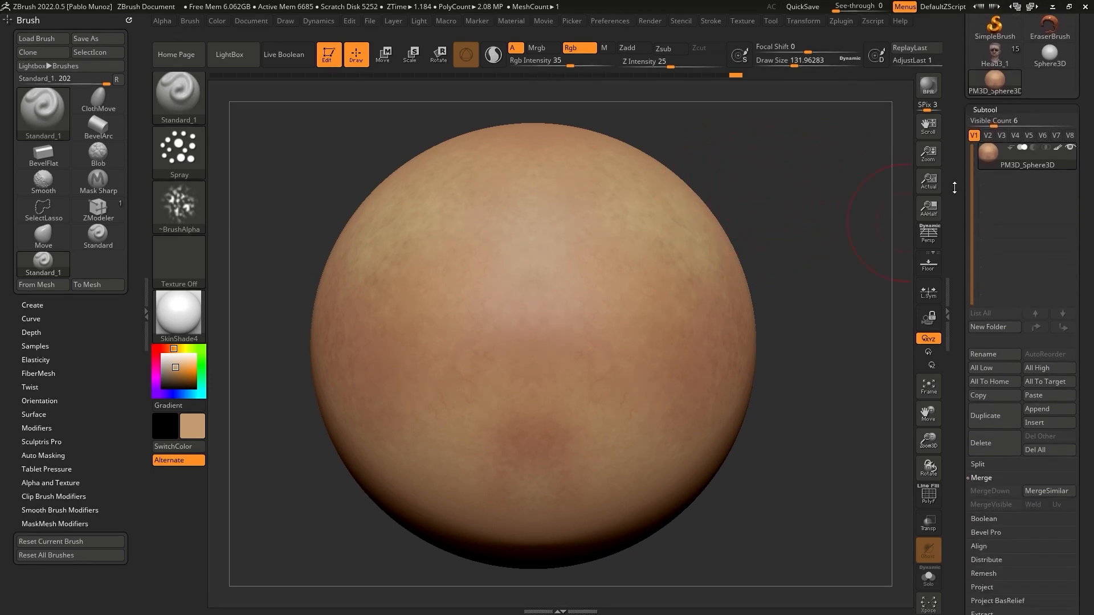
{"action": "left_click", "coordinate": [994, 422]}
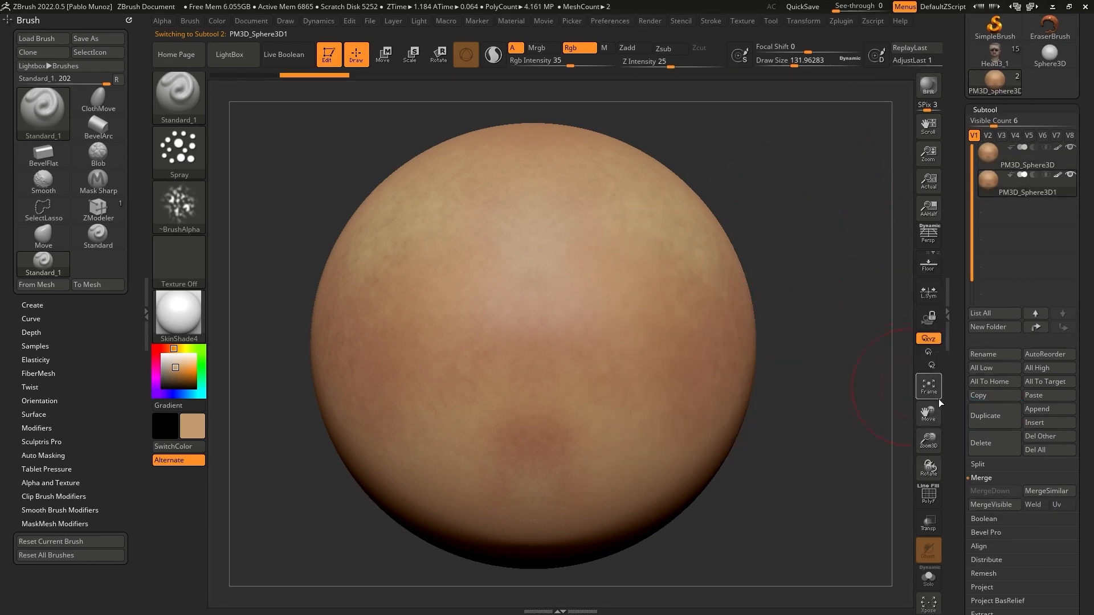
{"action": "left_click", "coordinate": [993, 354]}
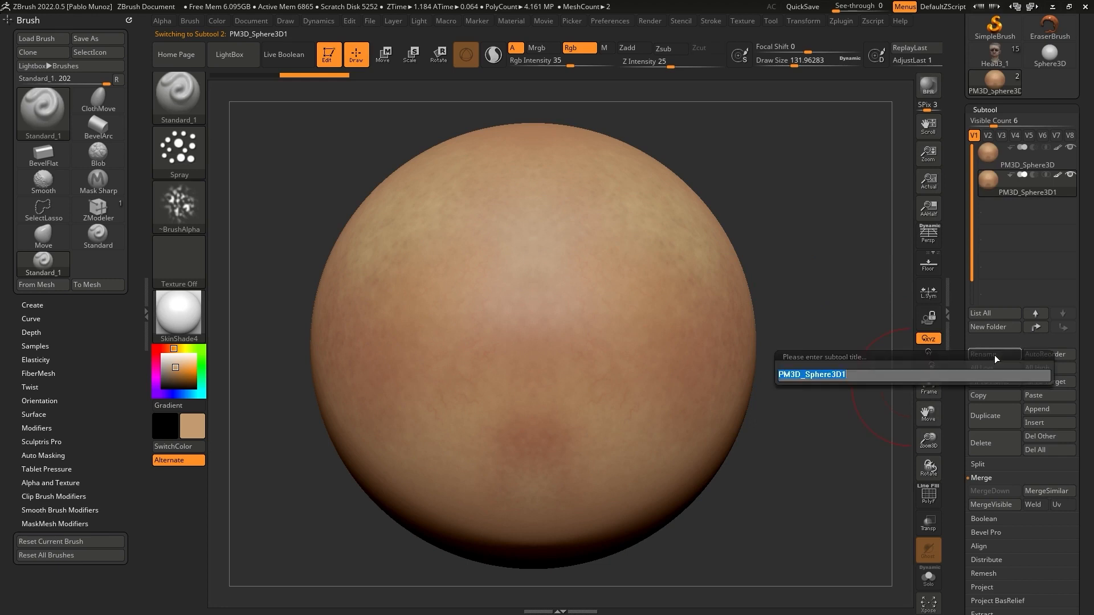
{"action": "type", "text": "BASE"}
{"action": "key", "text": "Return"}
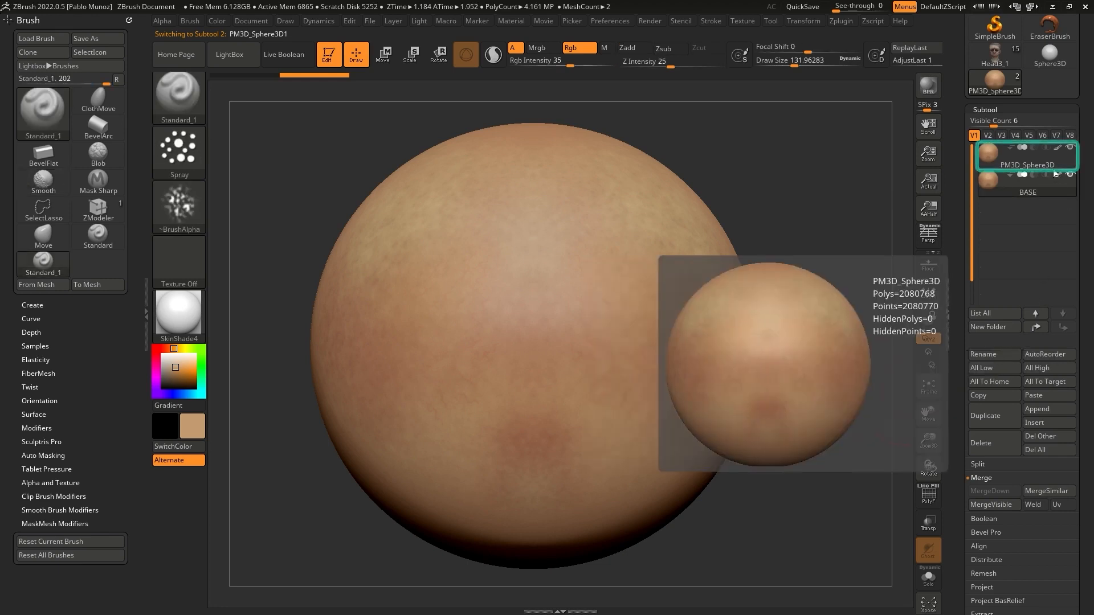
- Duplicate the original PM3D_Sphere3D subtool again and rename the new copy "dark skin"
{"action": "left_click", "coordinate": [1025, 154]}
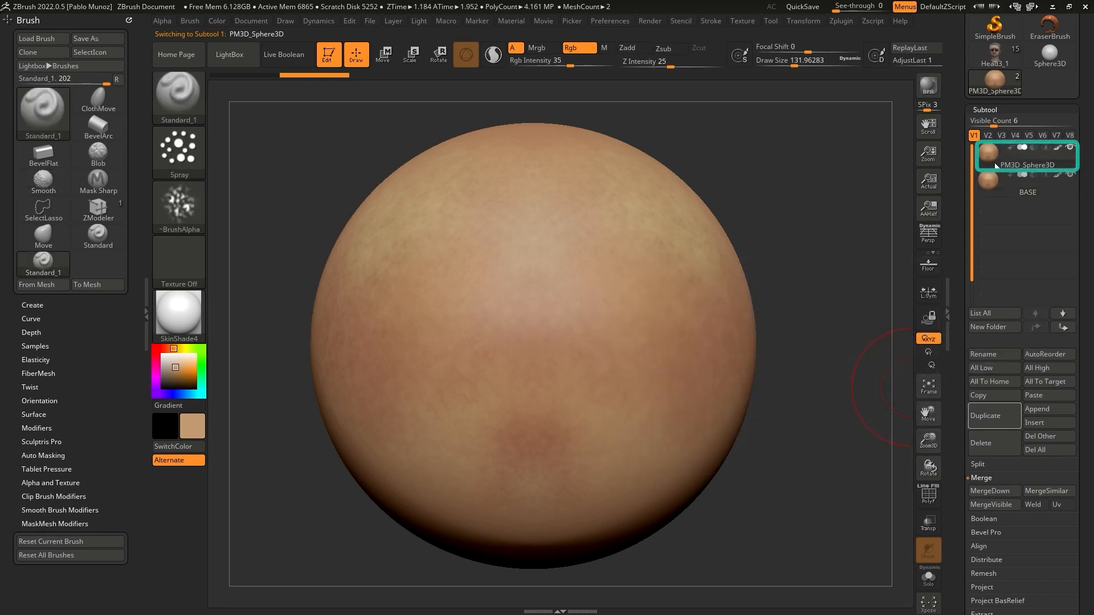
{"action": "left_click", "coordinate": [991, 416]}
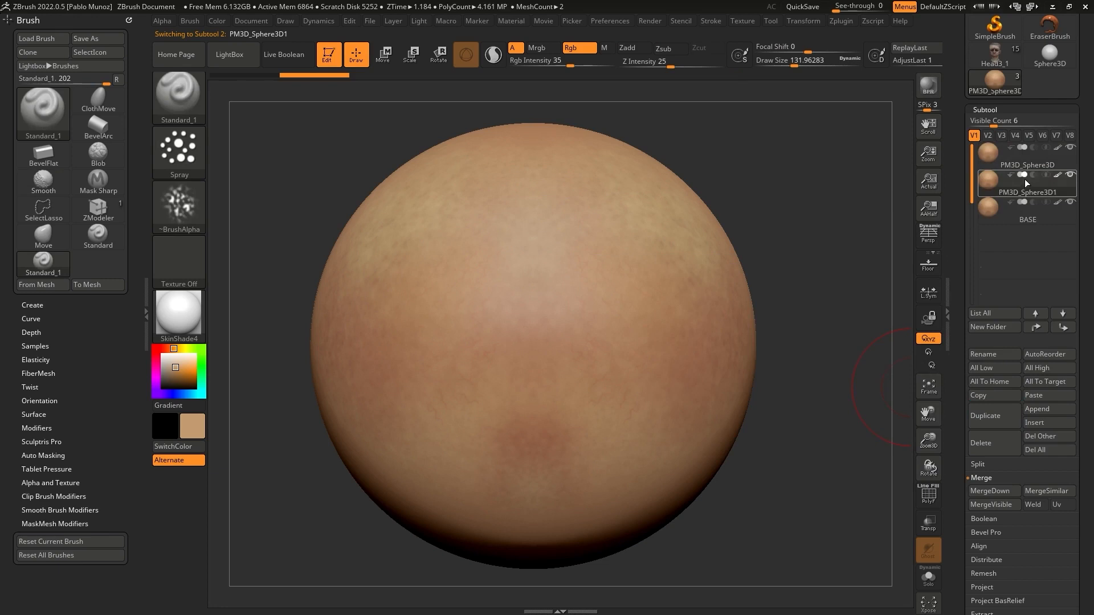
{"action": "left_click", "coordinate": [1000, 357]}
{"action": "type", "text": "dark skin"}
{"action": "key", "text": "Return"}
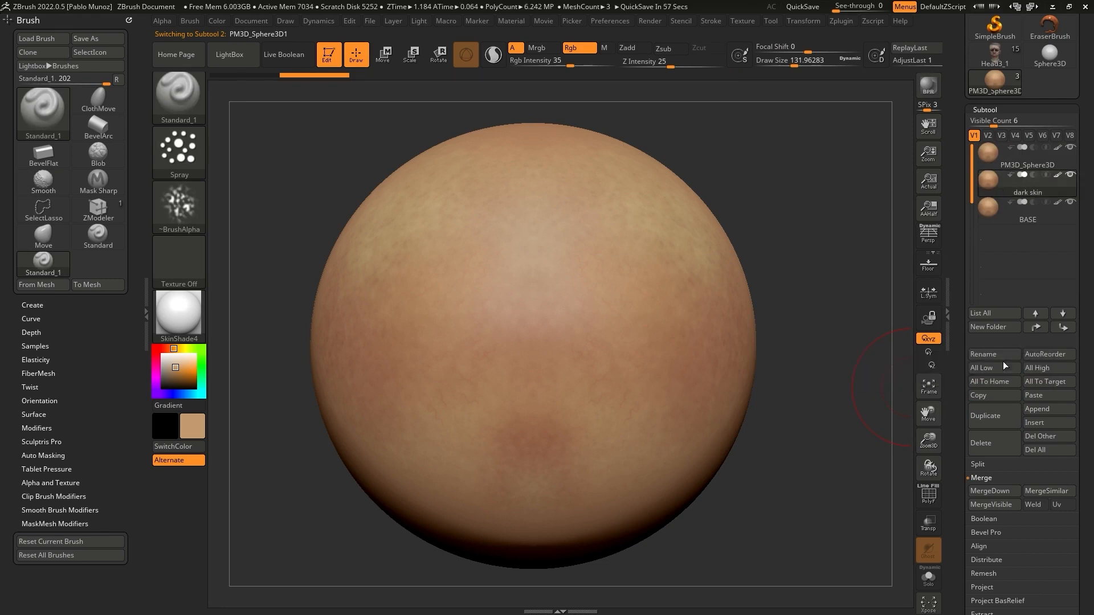
- Rename the original PM3D_Sphere3D subtool "blue" and isolate it with Solo mode
{"action": "left_click", "coordinate": [1019, 161]}
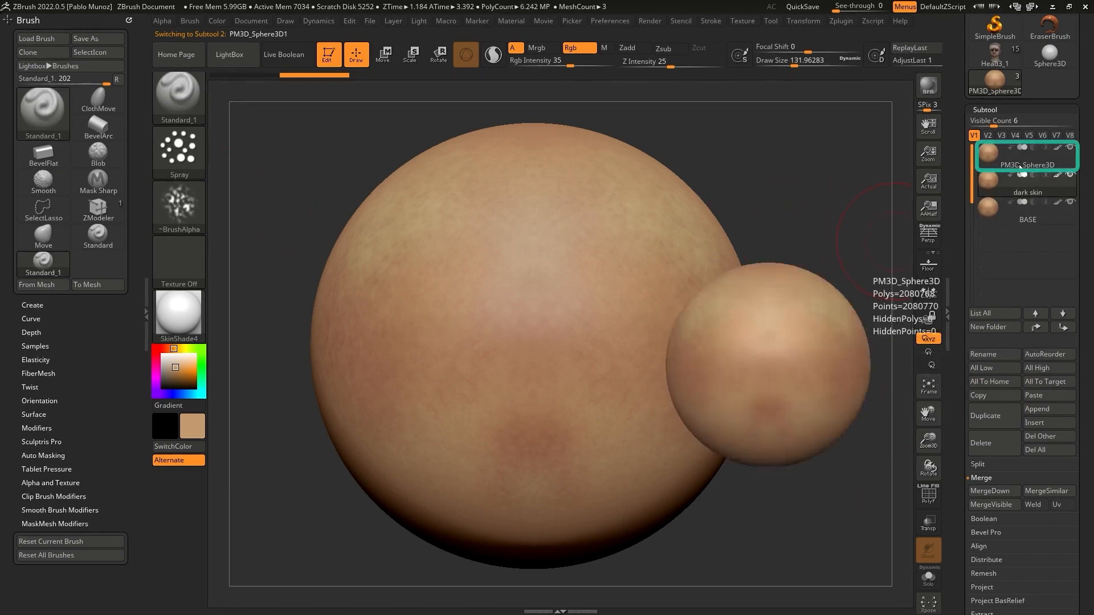
{"action": "left_click", "coordinate": [990, 350]}
{"action": "type", "text": "blue"}
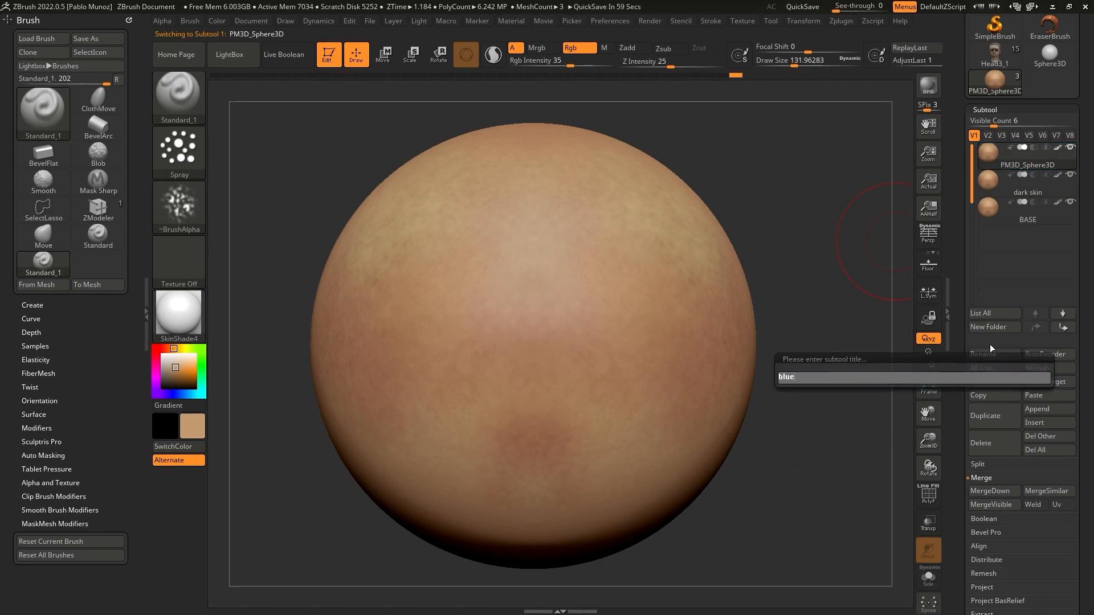
{"action": "key", "text": "Return"}
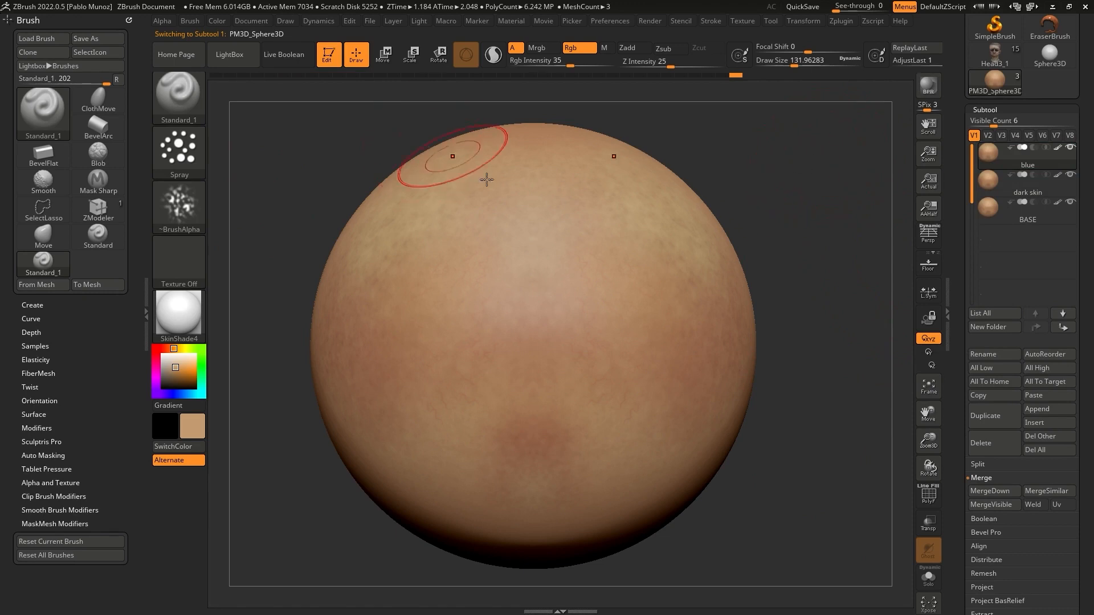
{"action": "left_click", "coordinate": [928, 577]}
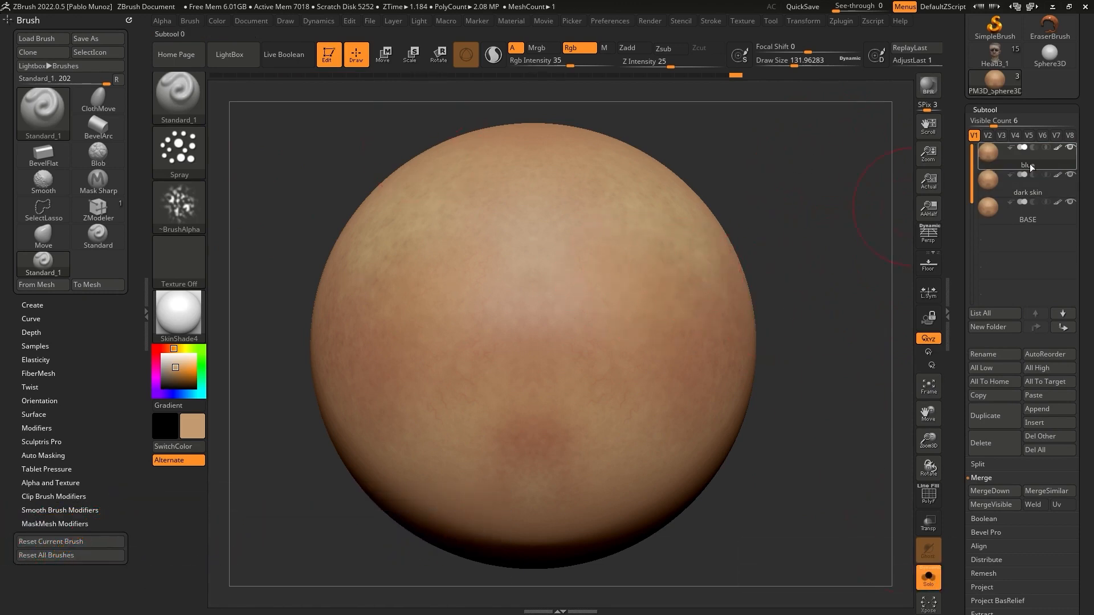
{"action": "mouse_move", "coordinate": [1026, 154]}
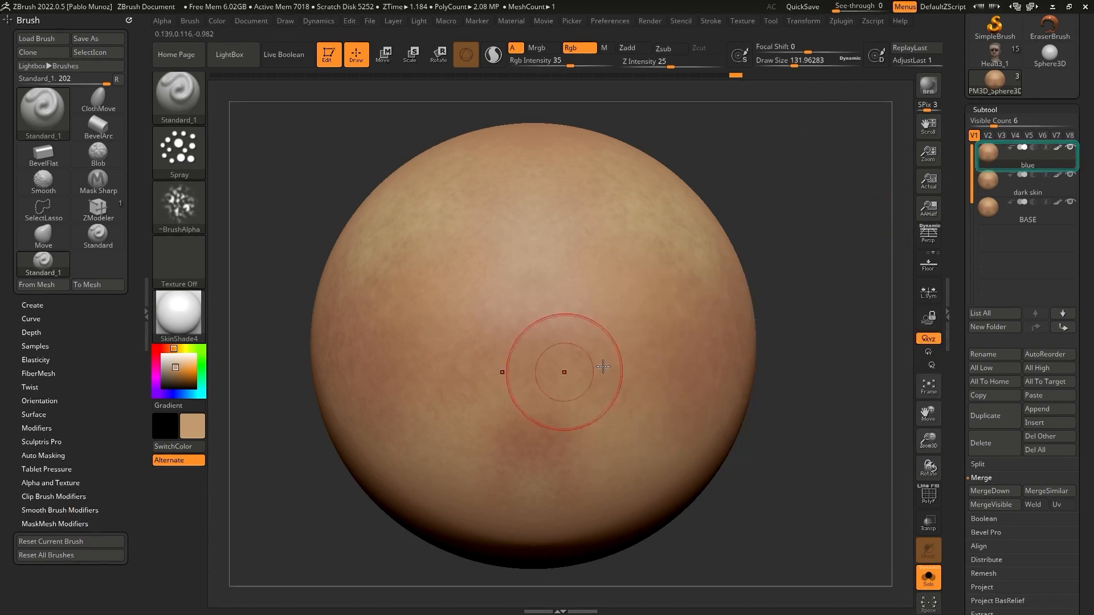
- Open the Adjust Colors settings for the blue subtool's polypaint
{"action": "left_click_drag", "start_coordinate": [949, 406], "coordinate": [956, 363]}
{"action": "scroll", "coordinate": [1014, 237], "scroll_direction": "down", "scroll_amount": 12}
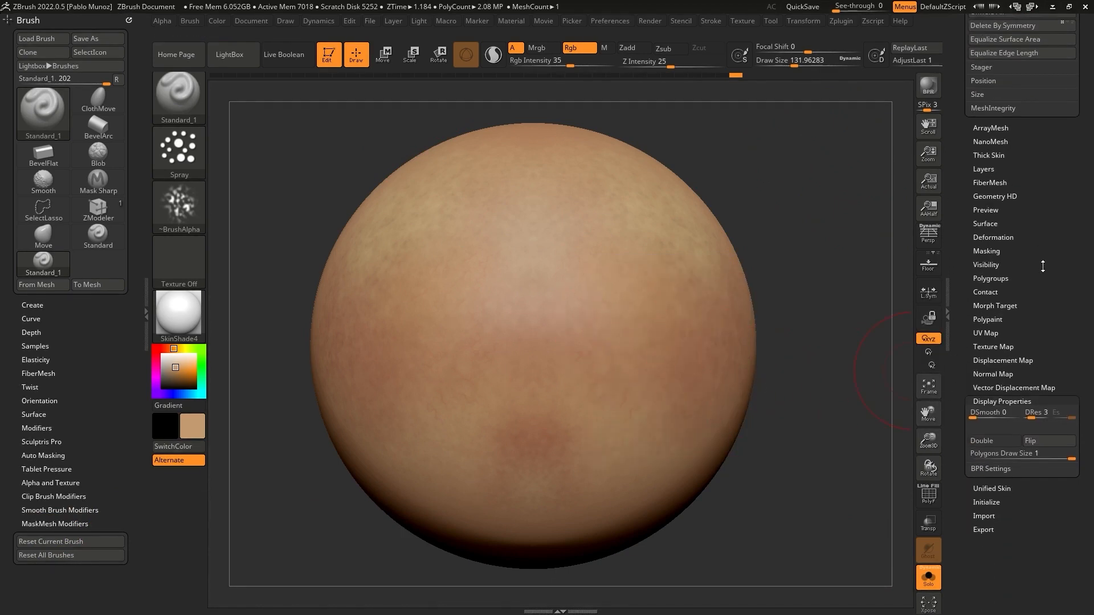
{"action": "scroll", "coordinate": [1043, 266], "scroll_direction": "down", "scroll_amount": 1}
{"action": "left_click", "coordinate": [988, 311]}
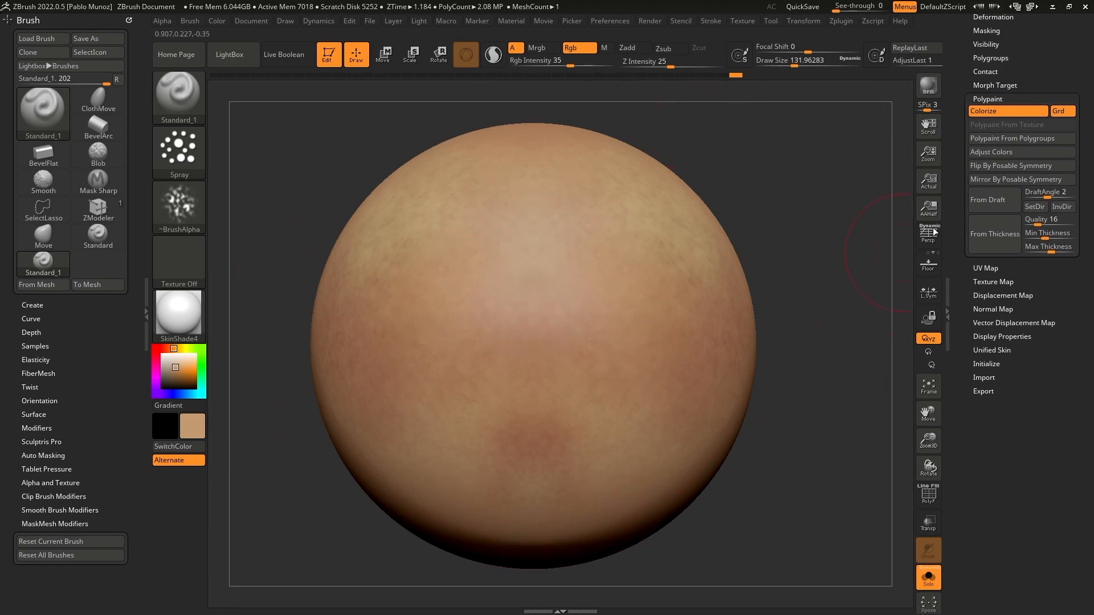
{"action": "left_click", "coordinate": [1017, 152]}
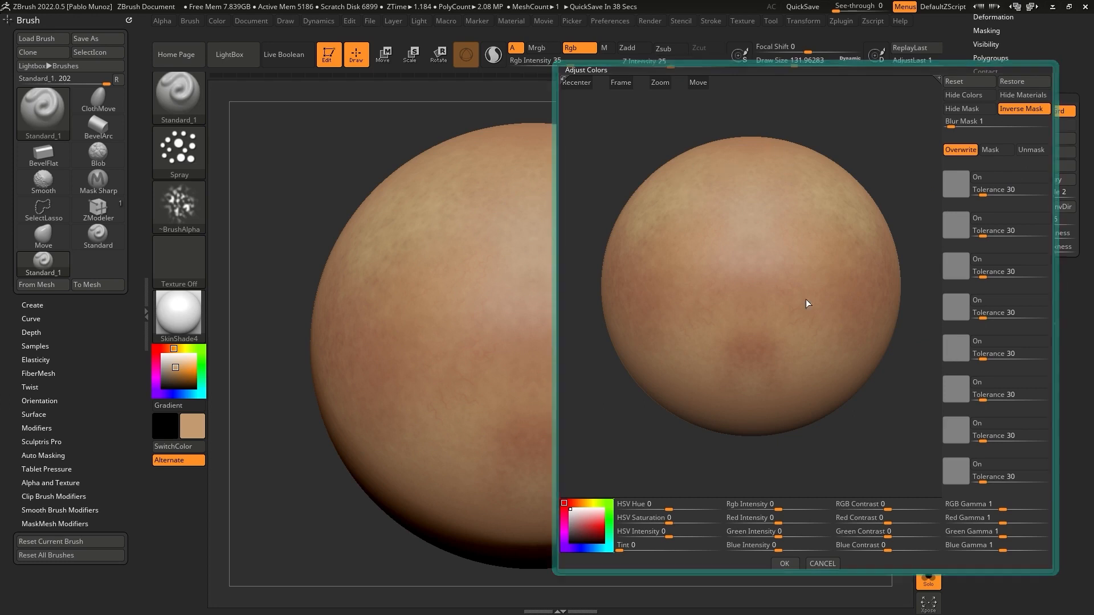
- Shift the blue sphere's preview with Blue Intensity 0.208, Blue Contrast 0.048, Red Gamma 0.553, Rgb Intensity -0.098 and RGB Contrast 0.122
{"action": "left_click", "coordinate": [776, 509]}
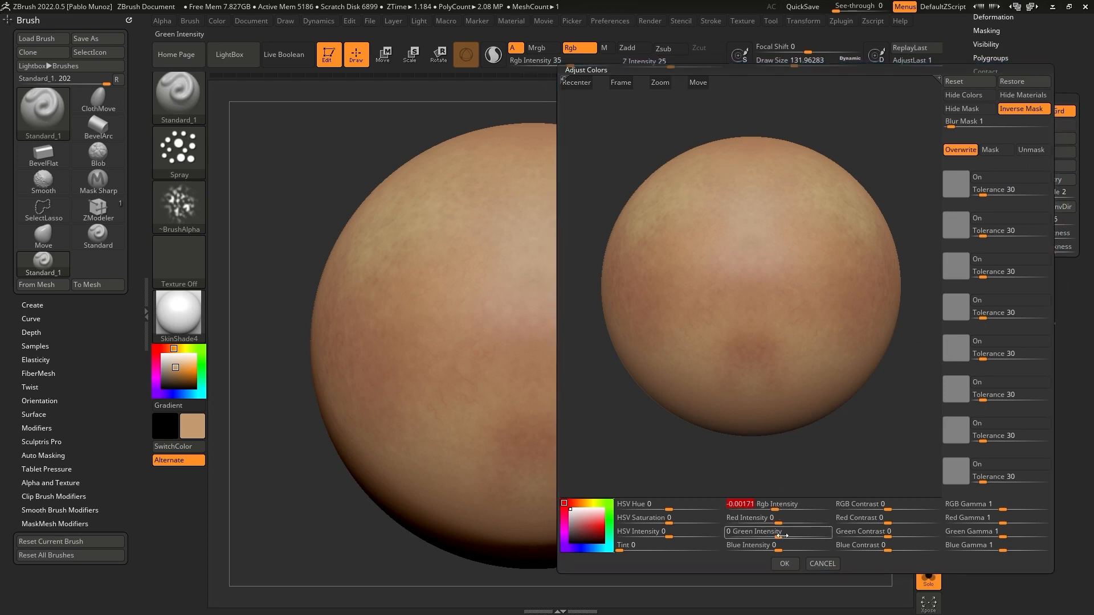
{"action": "left_click_drag", "start_coordinate": [777, 547], "coordinate": [804, 544]}
{"action": "left_click", "coordinate": [883, 521]}
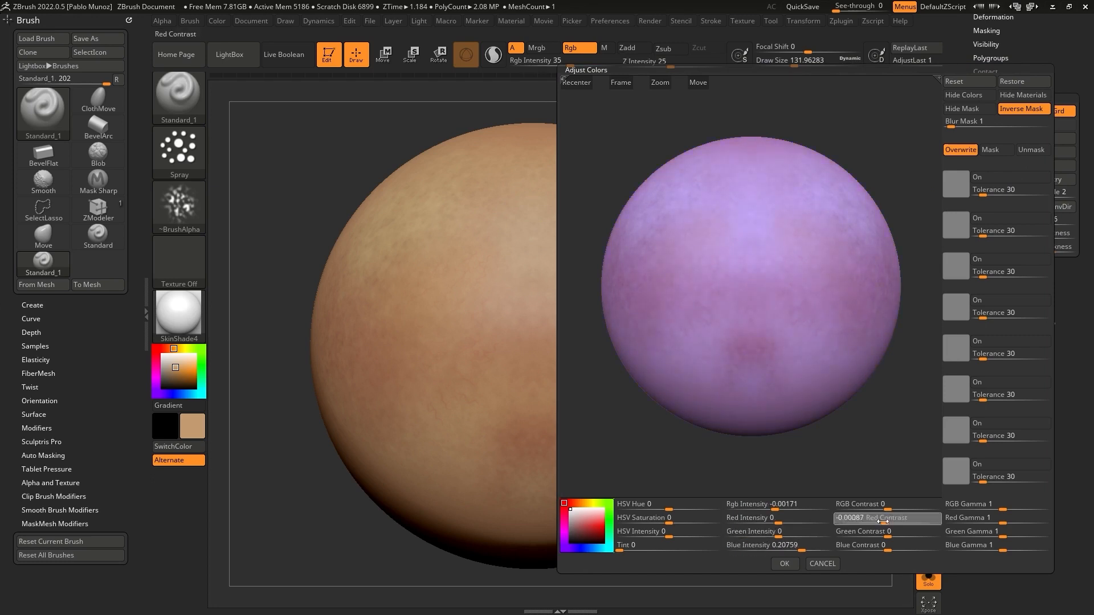
{"action": "mouse_move", "coordinate": [893, 525]}
{"action": "left_mouse_down"}
{"action": "mouse_move", "coordinate": [853, 539]}
{"action": "mouse_move", "coordinate": [890, 545]}
{"action": "left_mouse_up"}
{"action": "left_click_drag", "start_coordinate": [888, 550], "coordinate": [900, 547]}
{"action": "mouse_move", "coordinate": [1001, 523]}
{"action": "left_mouse_down"}
{"action": "mouse_move", "coordinate": [984, 521]}
{"action": "mouse_move", "coordinate": [994, 522]}
{"action": "left_mouse_up"}
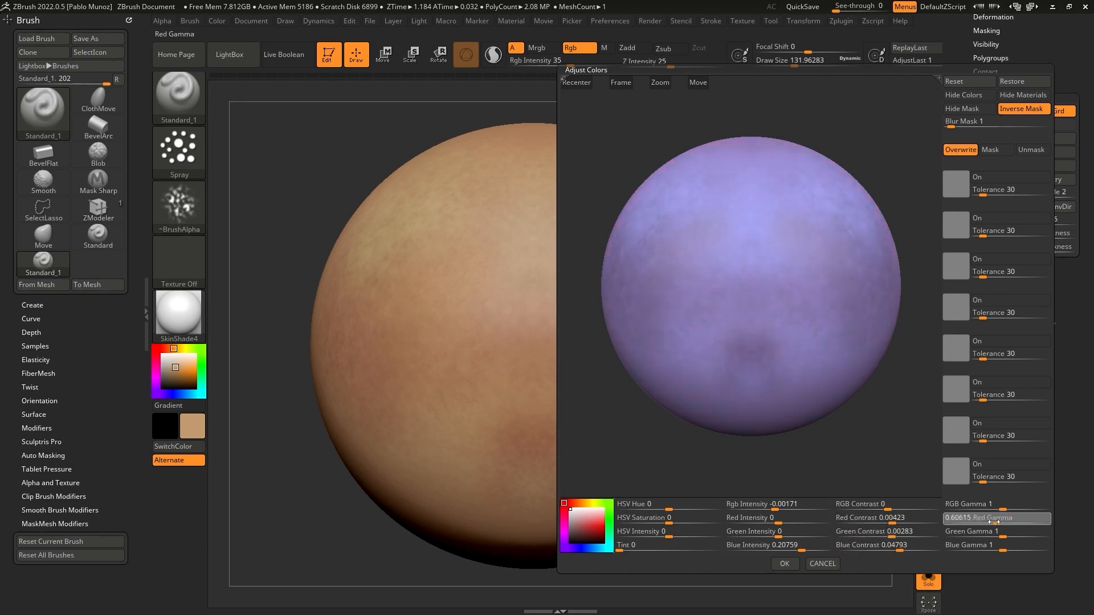
{"action": "left_click_drag", "start_coordinate": [776, 507], "coordinate": [762, 507]}
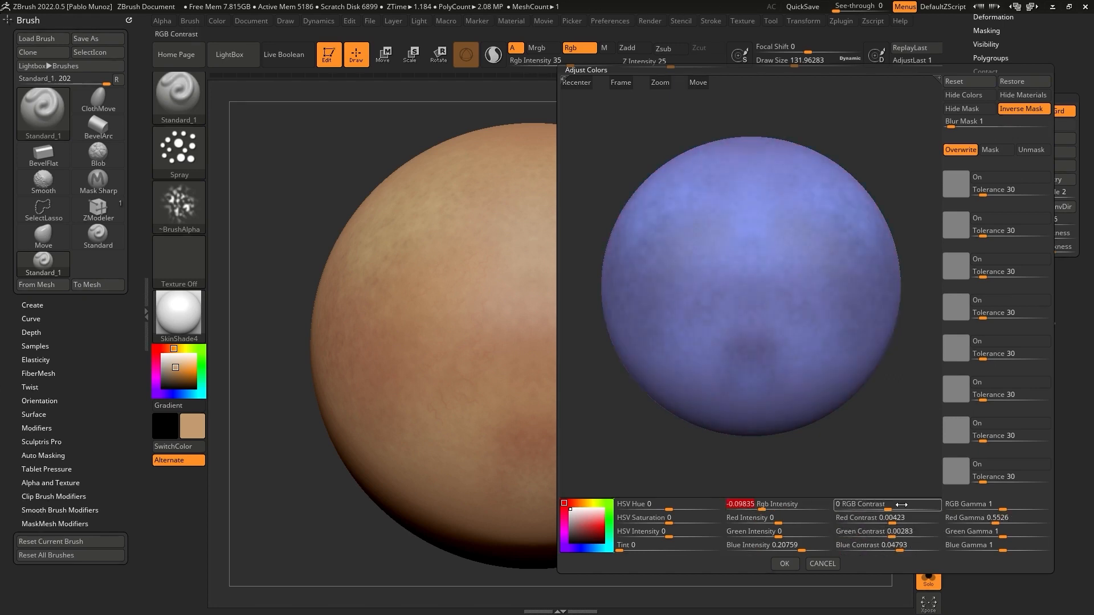
{"action": "left_click_drag", "start_coordinate": [888, 508], "coordinate": [902, 508]}
- Add a muted yellow Tint of about 0.5, set HSV Hue to about -0.046, and apply the color adjustment to the blue subtool
{"action": "left_click_drag", "start_coordinate": [622, 545], "coordinate": [688, 547]}
{"action": "left_click", "coordinate": [597, 549]}
{"action": "left_click", "coordinate": [591, 502]}
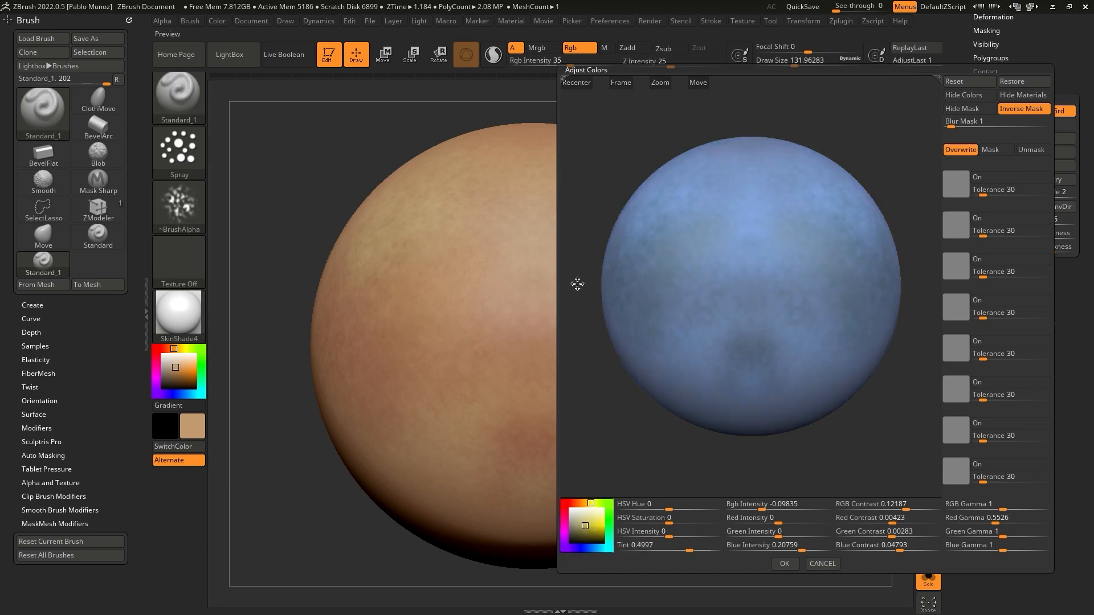
{"action": "left_click", "coordinate": [584, 530]}
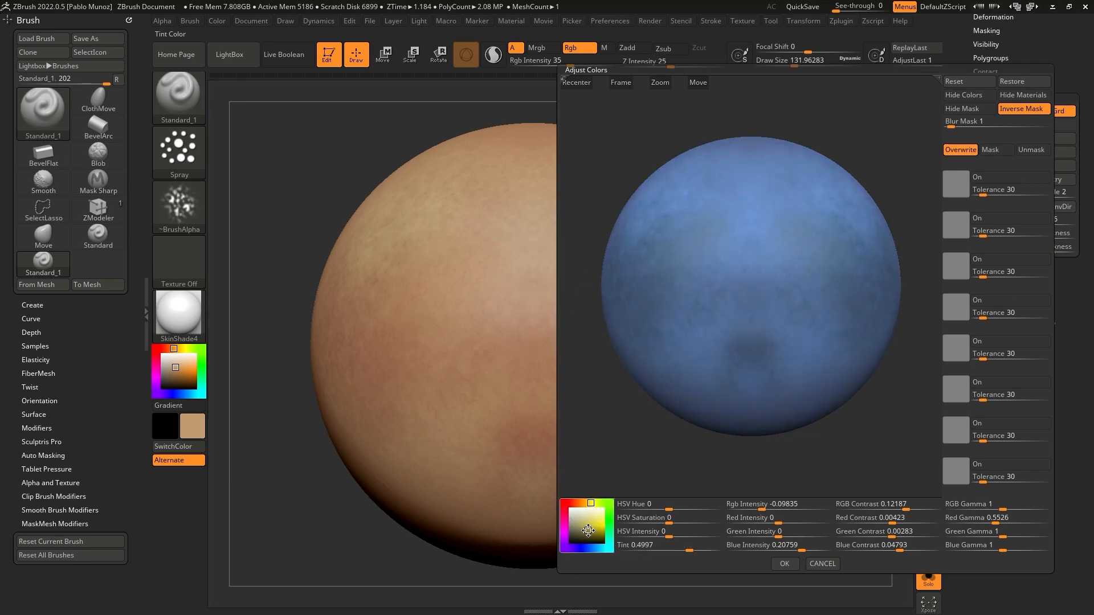
{"action": "left_click_drag", "start_coordinate": [664, 505], "coordinate": [654, 504]}
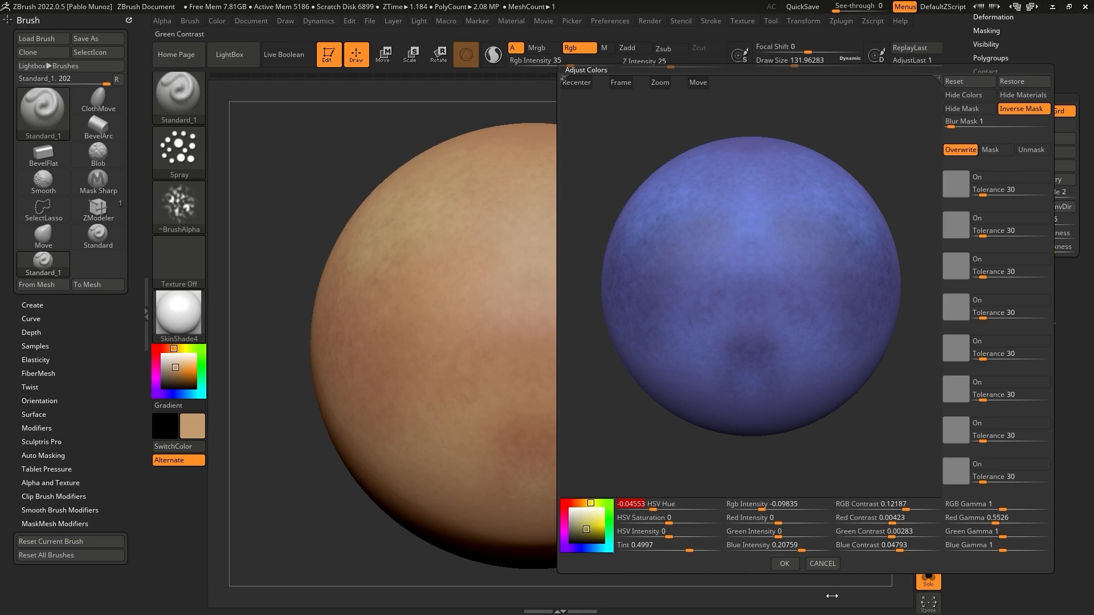
{"action": "left_click", "coordinate": [784, 564]}
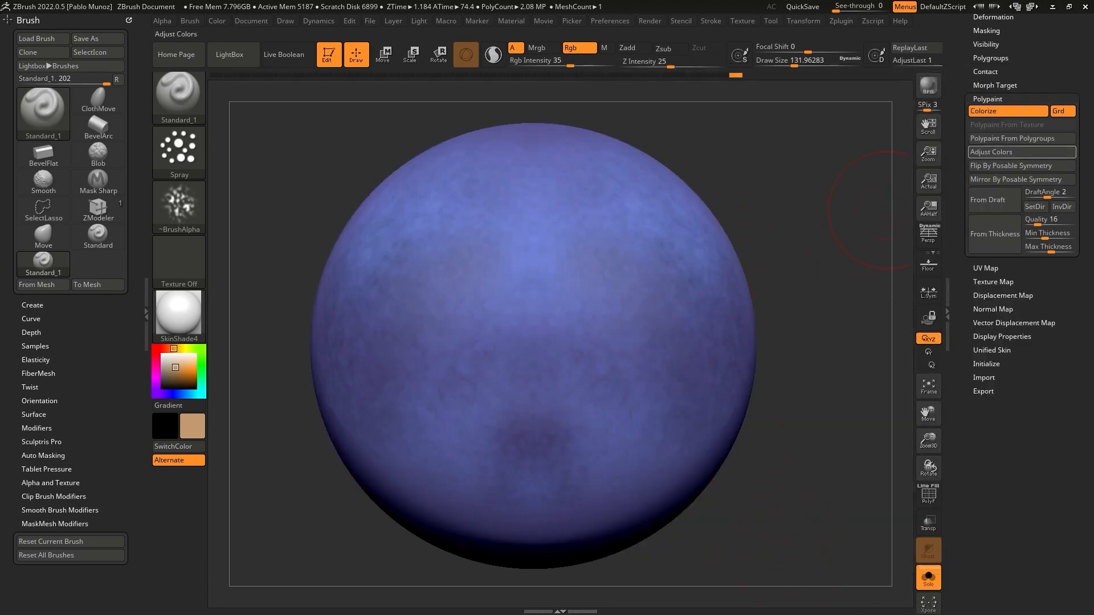
- Open Adjust Colors for the dark skin subtool's polypaint and restore its original colors
{"action": "scroll", "coordinate": [988, 291], "scroll_direction": "up", "scroll_amount": 10}
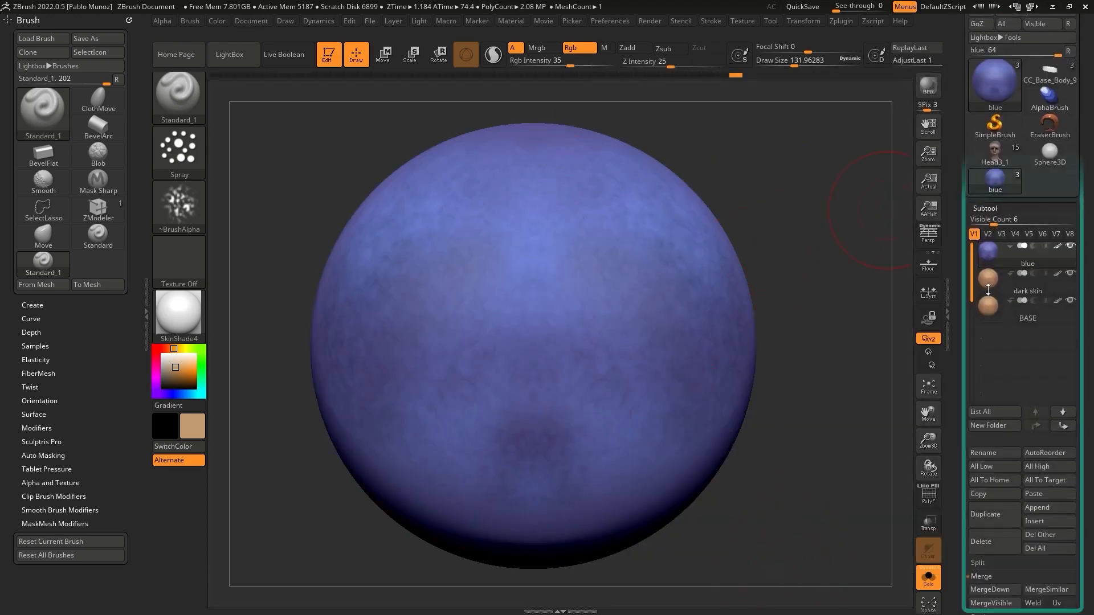
{"action": "scroll", "coordinate": [988, 290], "scroll_direction": "down", "scroll_amount": 4}
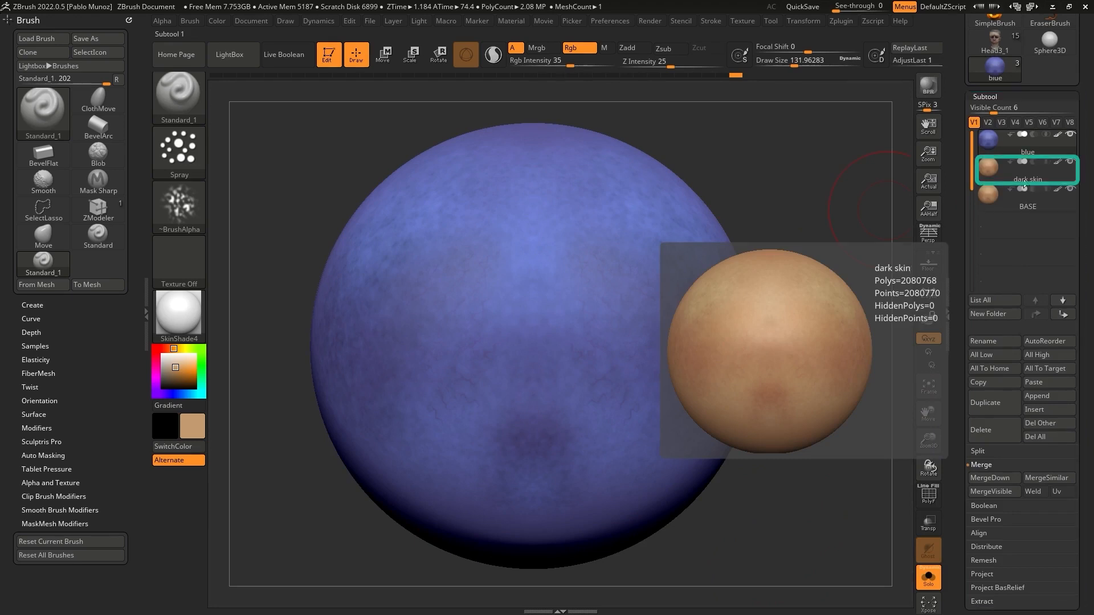
{"action": "left_click", "coordinate": [1023, 180]}
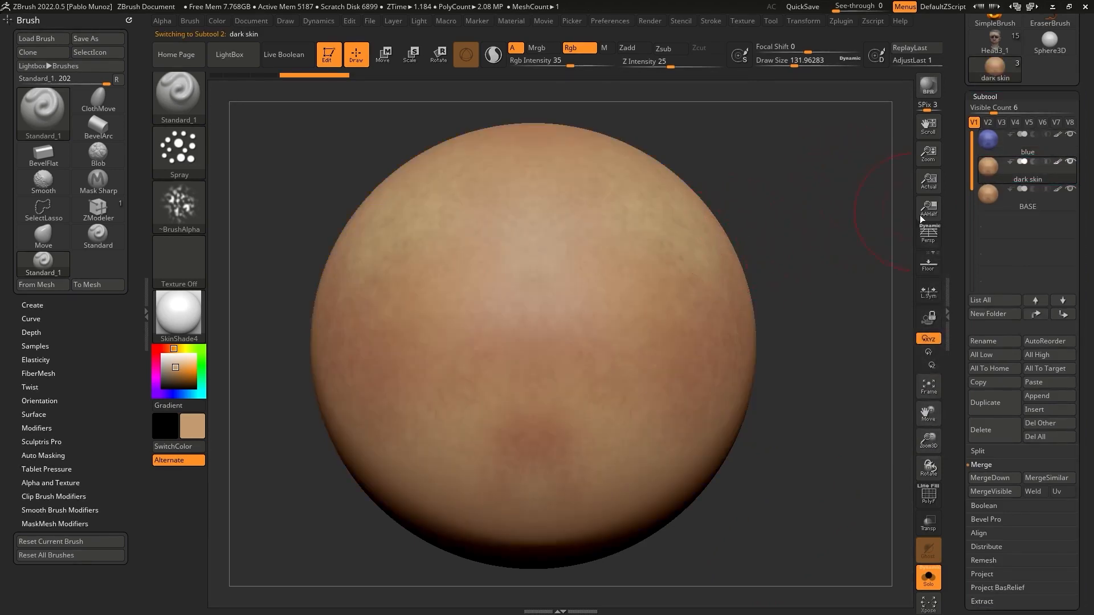
{"action": "scroll", "coordinate": [961, 297], "scroll_direction": "down", "scroll_amount": 10}
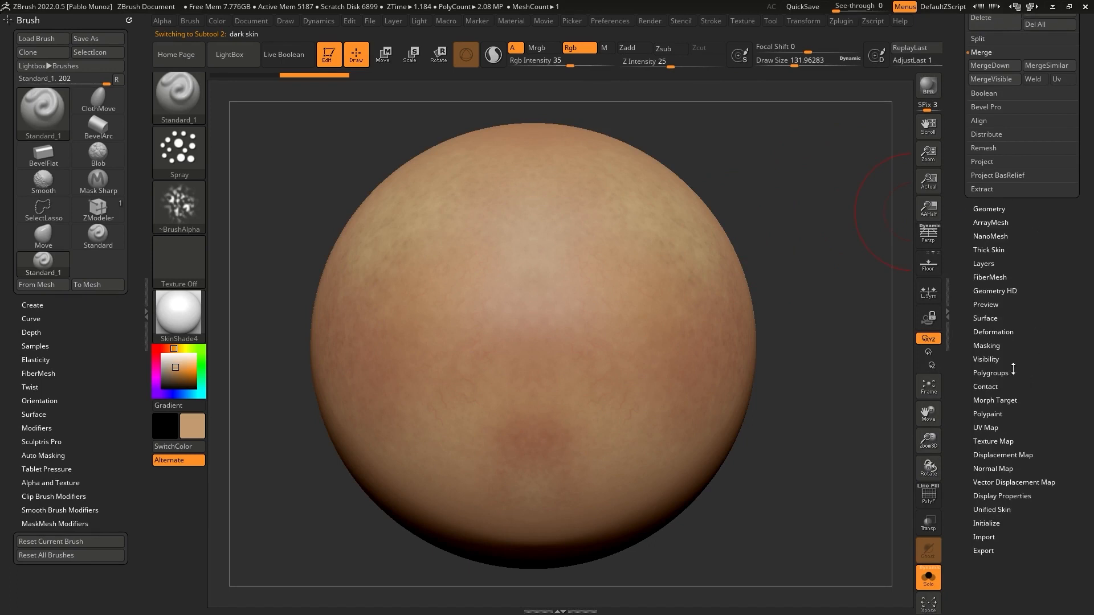
{"action": "left_click", "coordinate": [987, 415]}
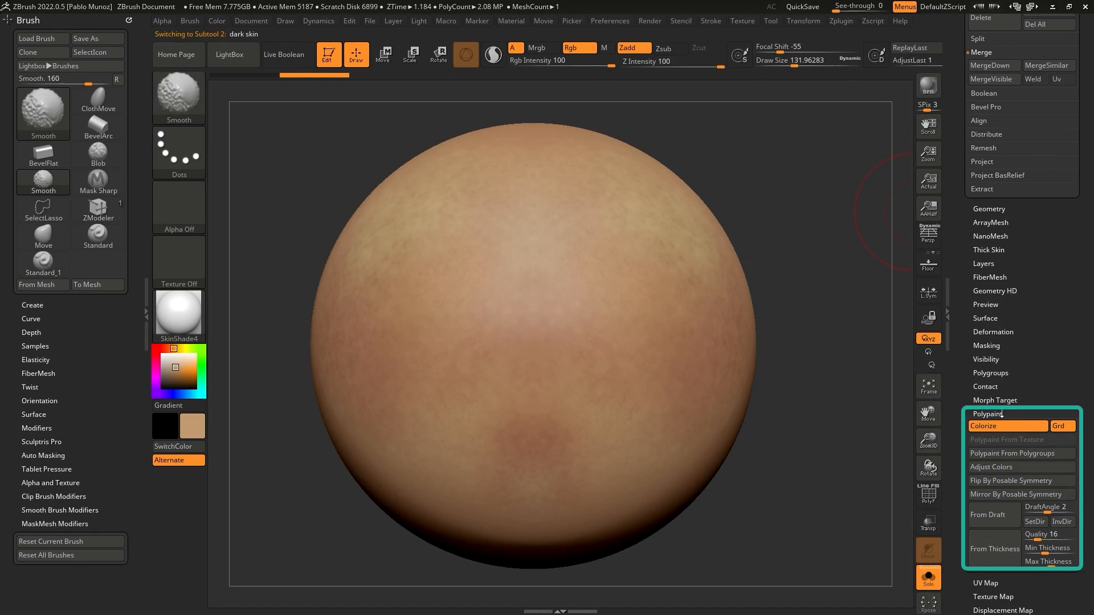
{"action": "left_click", "coordinate": [996, 468]}
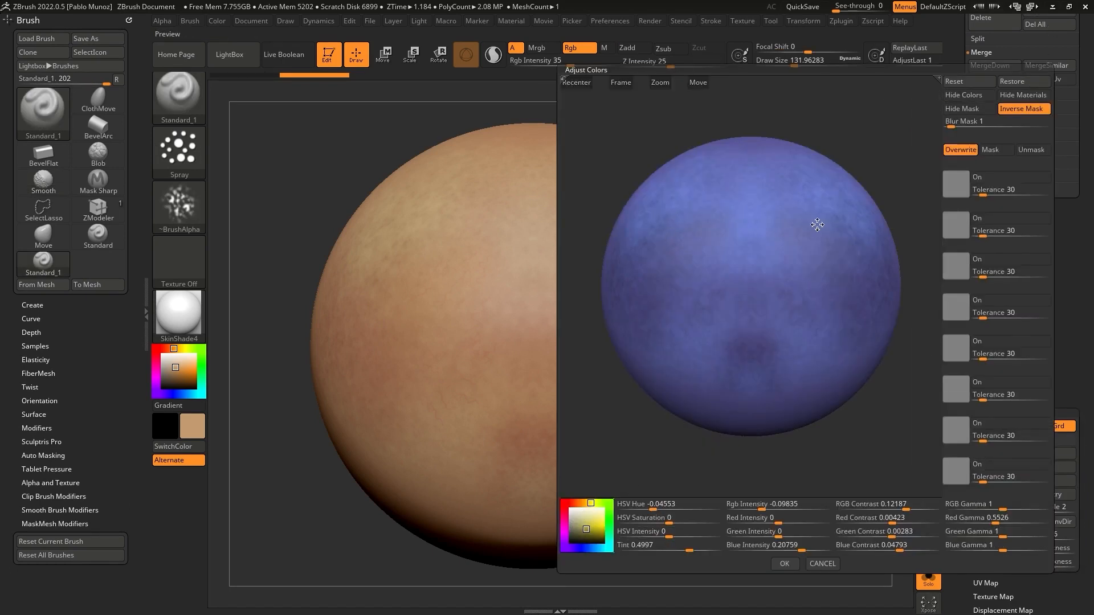
{"action": "left_click", "coordinate": [1023, 83]}
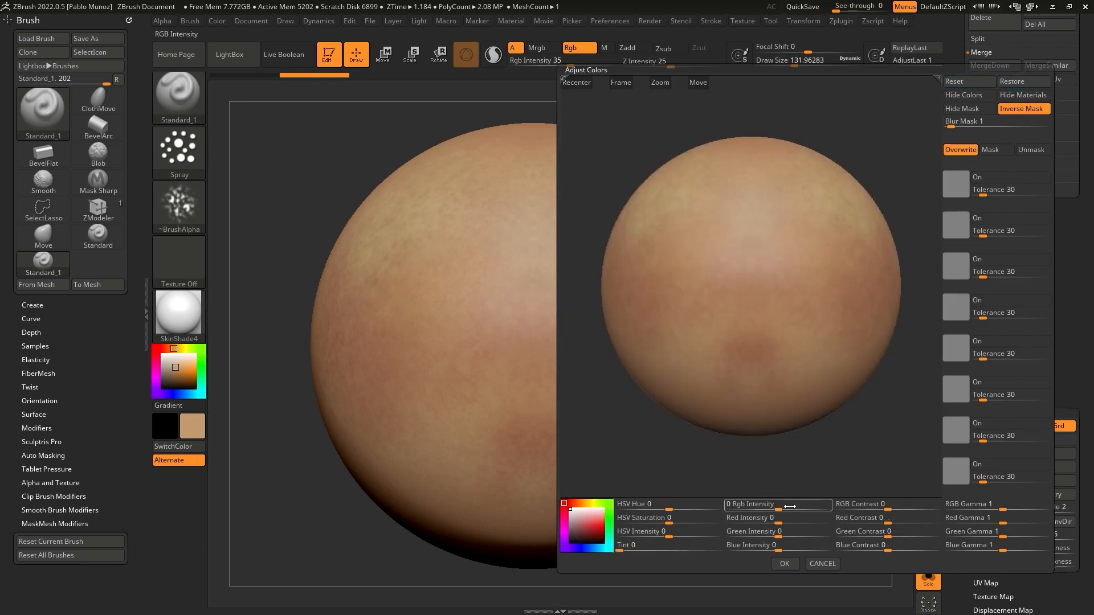
- Darken the dark skin preview with Rgb Intensity -0.401 and RGB Contrast 0.114, and set Red, Green and Blue Gamma to 0.825, 1.1 and 1.335
{"action": "left_click_drag", "start_coordinate": [892, 506], "coordinate": [906, 506]}
{"action": "left_click_drag", "start_coordinate": [773, 507], "coordinate": [744, 508]}
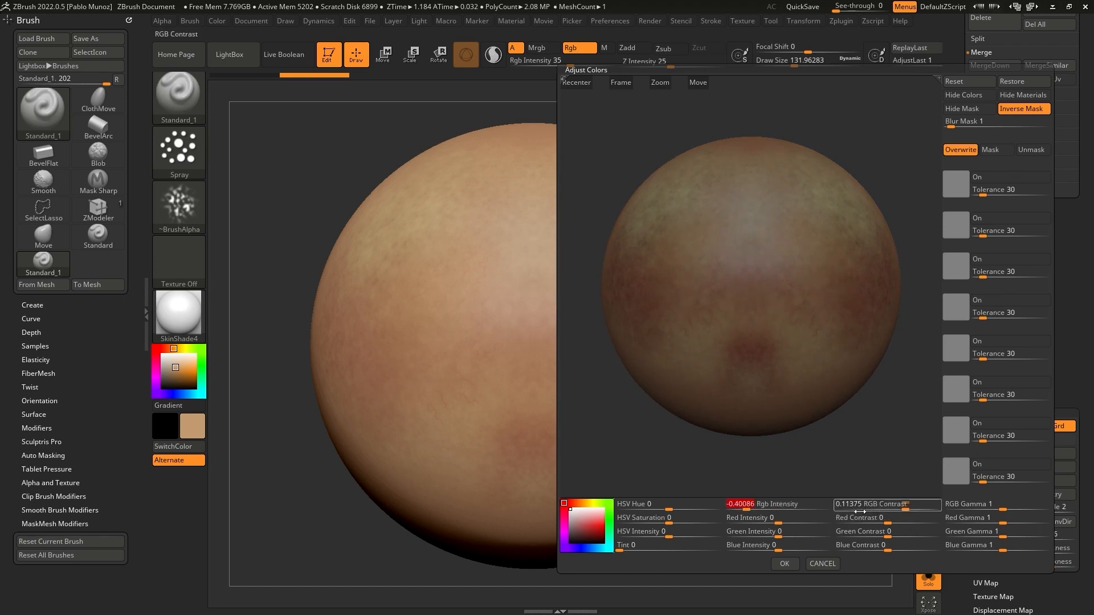
{"action": "mouse_move", "coordinate": [993, 533]}
{"action": "left_mouse_down"}
{"action": "mouse_move", "coordinate": [968, 533]}
{"action": "mouse_move", "coordinate": [1000, 533]}
{"action": "left_mouse_up"}
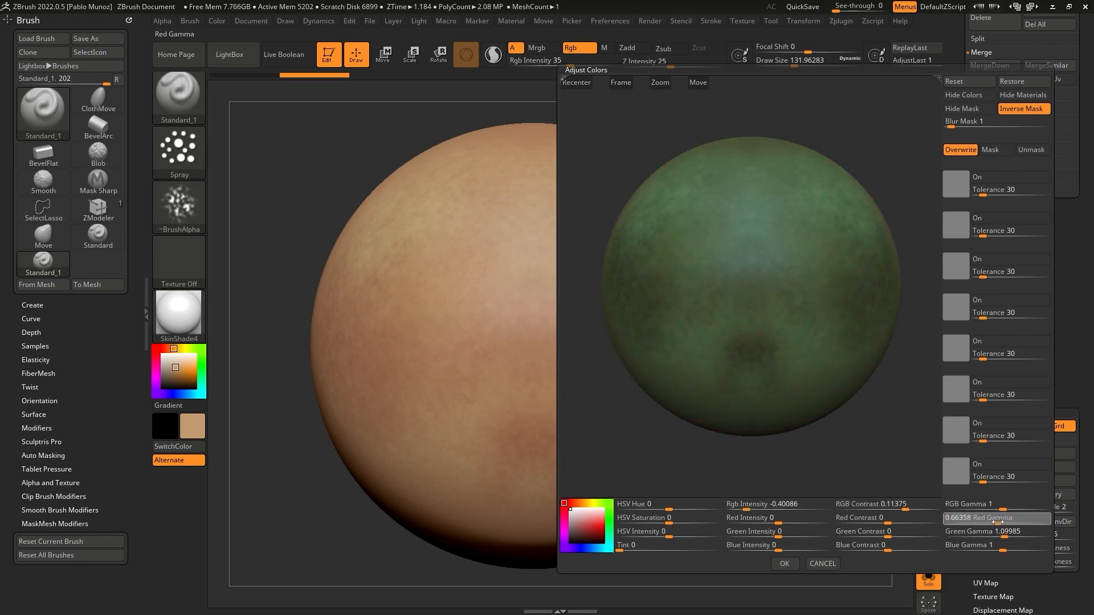
{"action": "left_click_drag", "start_coordinate": [1002, 548], "coordinate": [998, 549]}
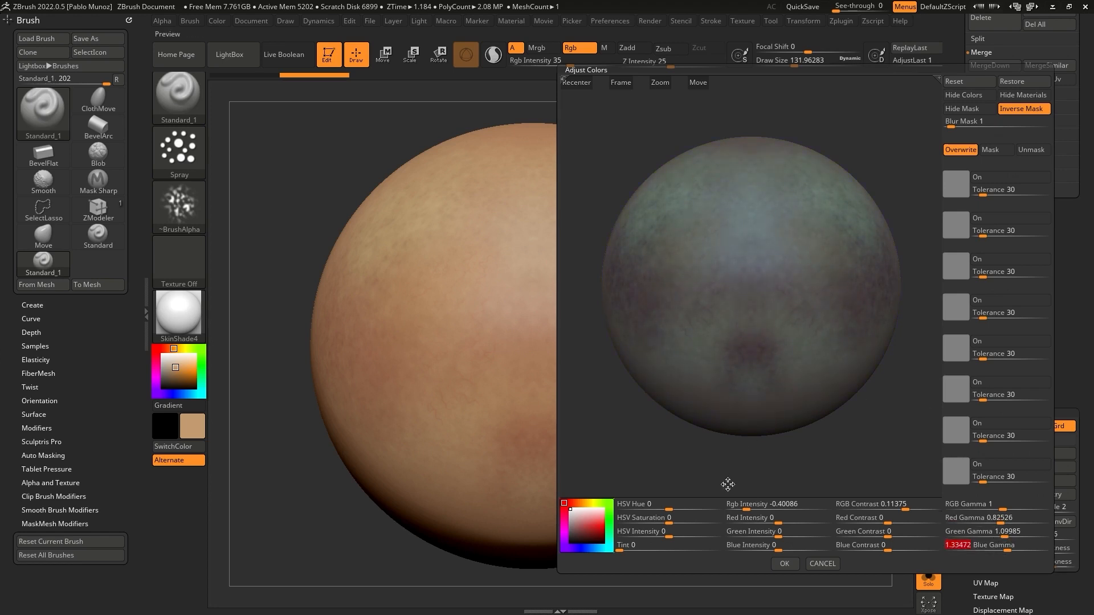
- Fine-tune the channel contrast and intensity of the dark skin preview, and add a muted warm Tint of about 0.54
{"action": "left_click_drag", "start_coordinate": [890, 518], "coordinate": [892, 532]}
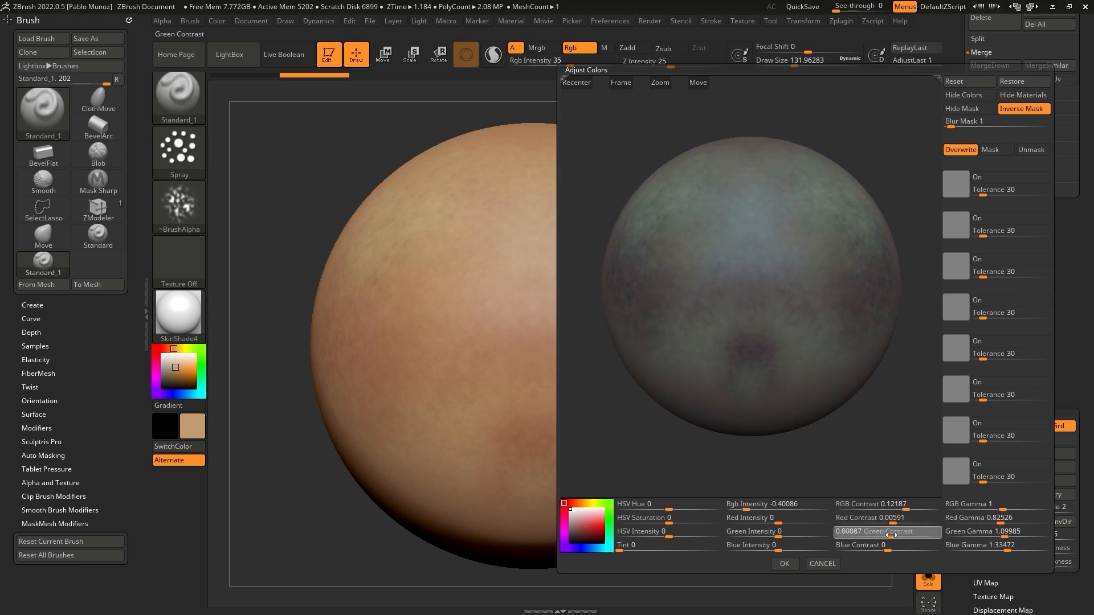
{"action": "left_click_drag", "start_coordinate": [761, 523], "coordinate": [748, 510]}
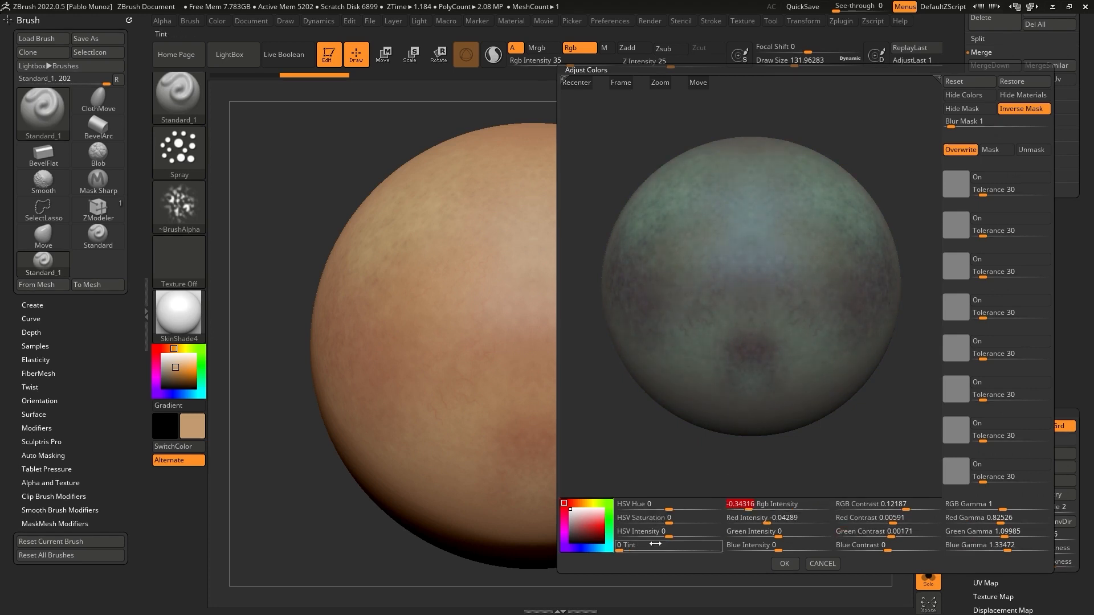
{"action": "left_click_drag", "start_coordinate": [620, 550], "coordinate": [668, 549]}
{"action": "mouse_move", "coordinate": [569, 505]}
{"action": "left_mouse_down"}
{"action": "mouse_move", "coordinate": [595, 544]}
{"action": "mouse_move", "coordinate": [562, 512]}
{"action": "mouse_move", "coordinate": [561, 532]}
{"action": "mouse_move", "coordinate": [581, 526]}
{"action": "left_mouse_up"}
- Set Rgb Intensity to -0.416, RGB Contrast to 0.157, Red Intensity to -0.059 and HSV Saturation to 0.098, and apply the dark skin adjustment
{"action": "left_click_drag", "start_coordinate": [778, 534], "coordinate": [765, 520]}
{"action": "mouse_move", "coordinate": [892, 519]}
{"action": "left_mouse_down"}
{"action": "mouse_move", "coordinate": [875, 531]}
{"action": "mouse_move", "coordinate": [909, 507]}
{"action": "left_mouse_up"}
{"action": "left_click_drag", "start_coordinate": [748, 506], "coordinate": [745, 507]}
{"action": "left_click_drag", "start_coordinate": [668, 506], "coordinate": [666, 507]}
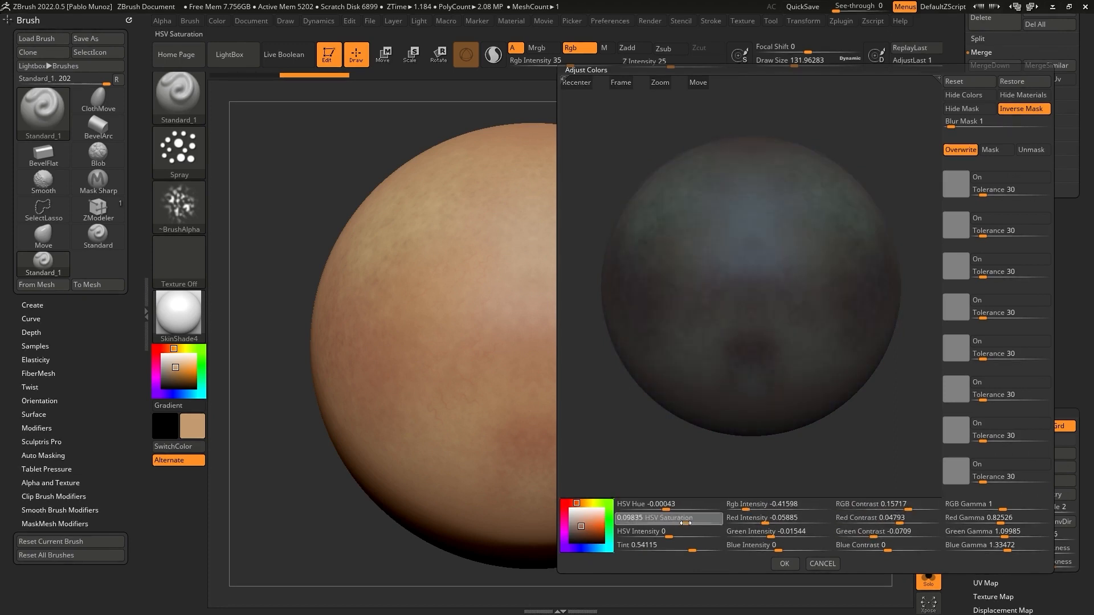
{"action": "left_click", "coordinate": [783, 563]}
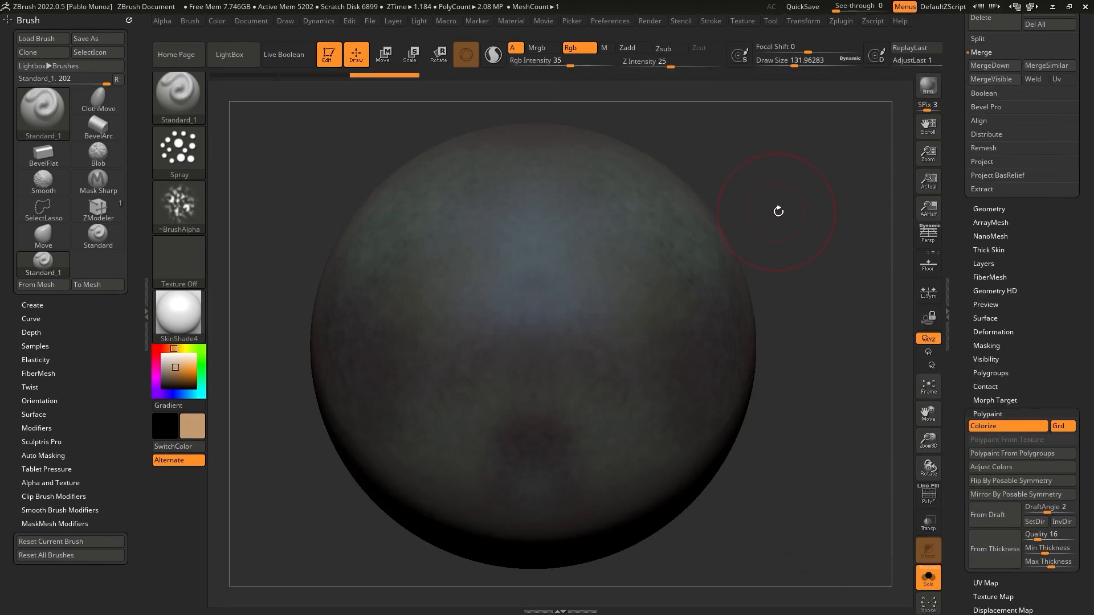
- Make the BASE subtool active and choose the HistoryRecall brush
{"action": "left_click_drag", "start_coordinate": [796, 206], "coordinate": [782, 189], "text": "alt"}
{"action": "left_click_drag", "start_coordinate": [977, 191], "coordinate": [988, 456]}
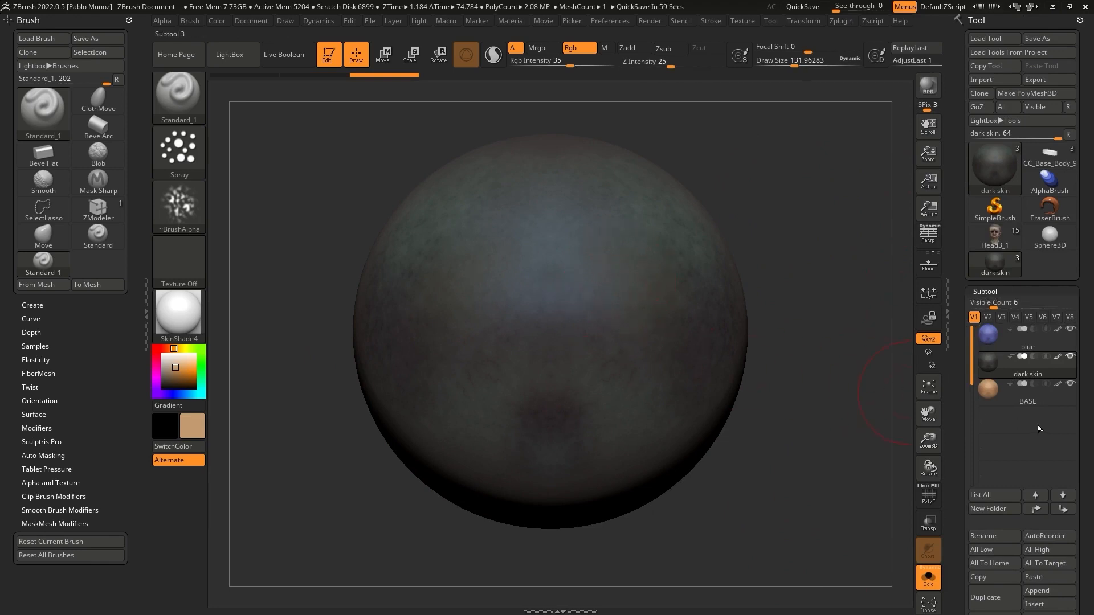
{"action": "left_click", "coordinate": [1049, 395]}
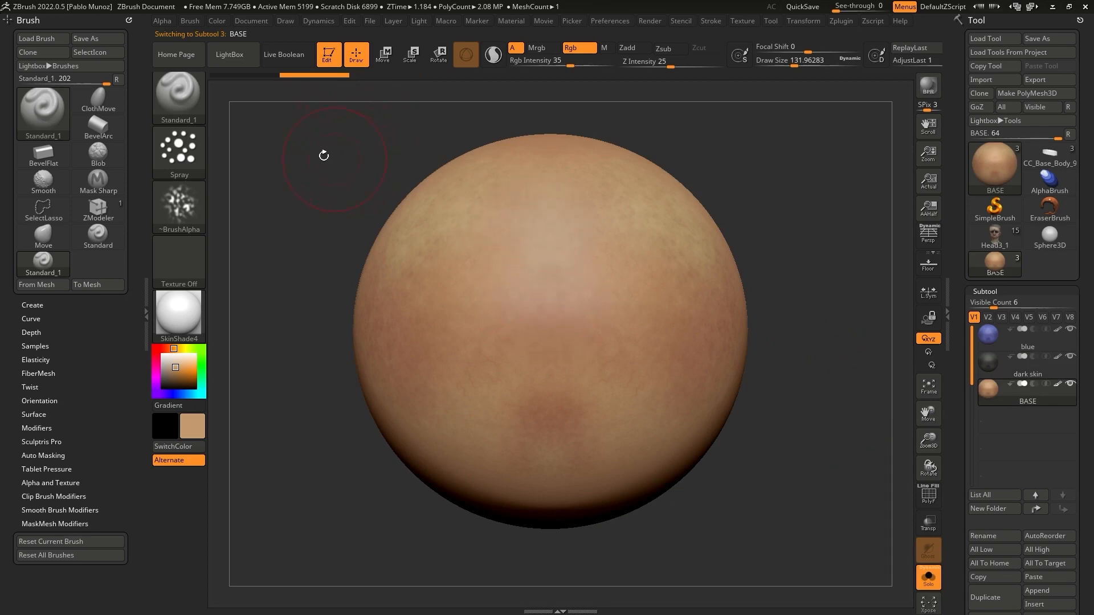
{"action": "left_click", "coordinate": [182, 100]}
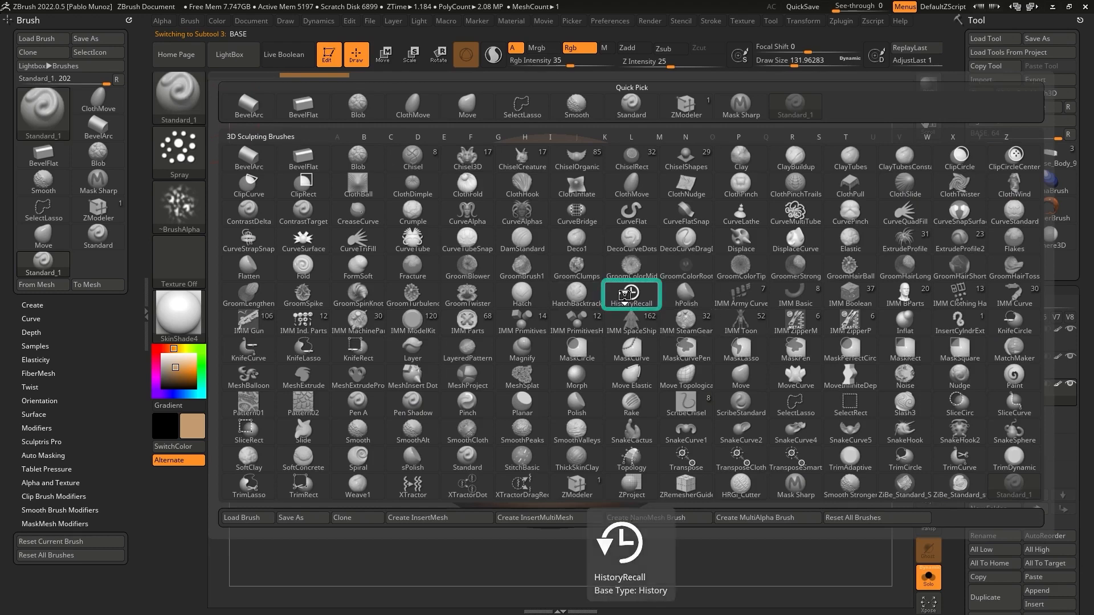
{"action": "left_click", "coordinate": [629, 295]}
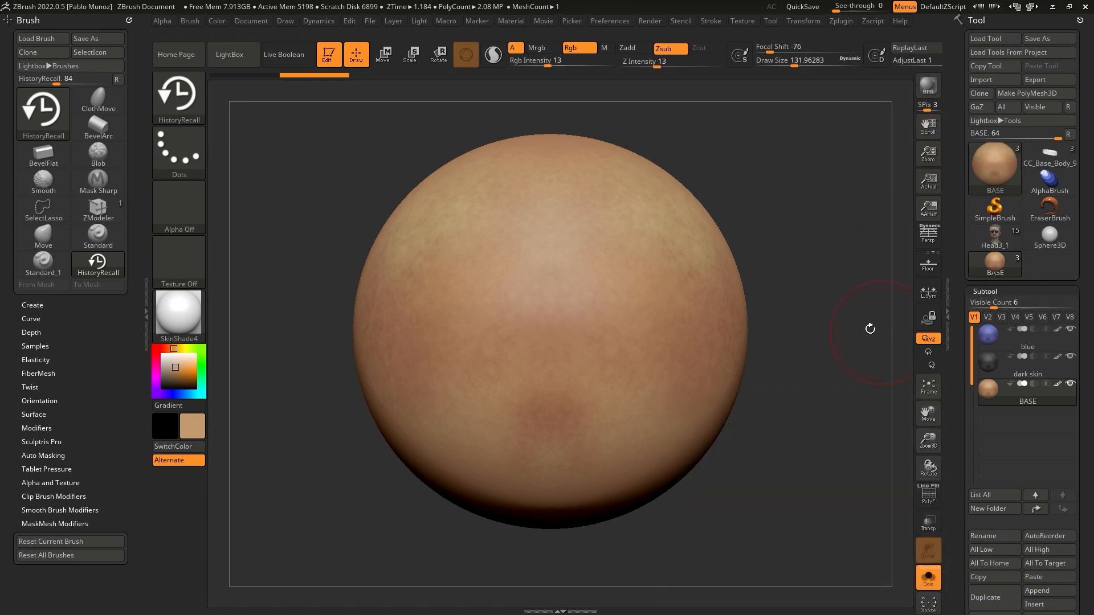
- Turn off Zsub for the HistoryRecall brush and reduce its draw size to about 65
{"action": "mouse_move", "coordinate": [797, 175]}
{"action": "left_mouse_down"}
{"action": "mouse_move", "coordinate": [781, 190]}
{"action": "mouse_move", "coordinate": [688, 156]}
{"action": "left_mouse_up"}
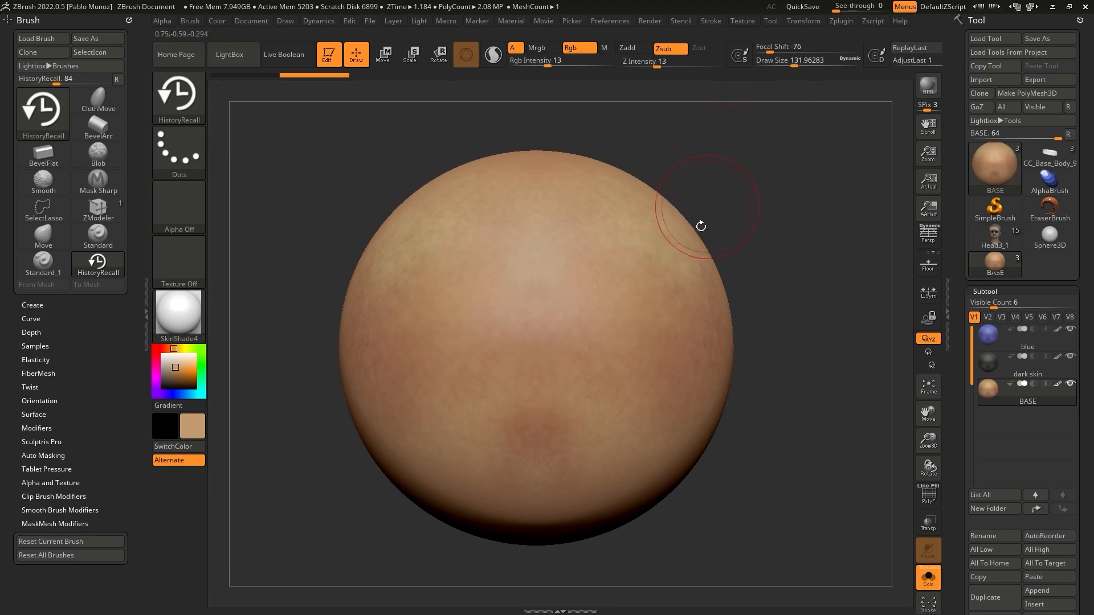
{"action": "left_click", "coordinate": [800, 22]}
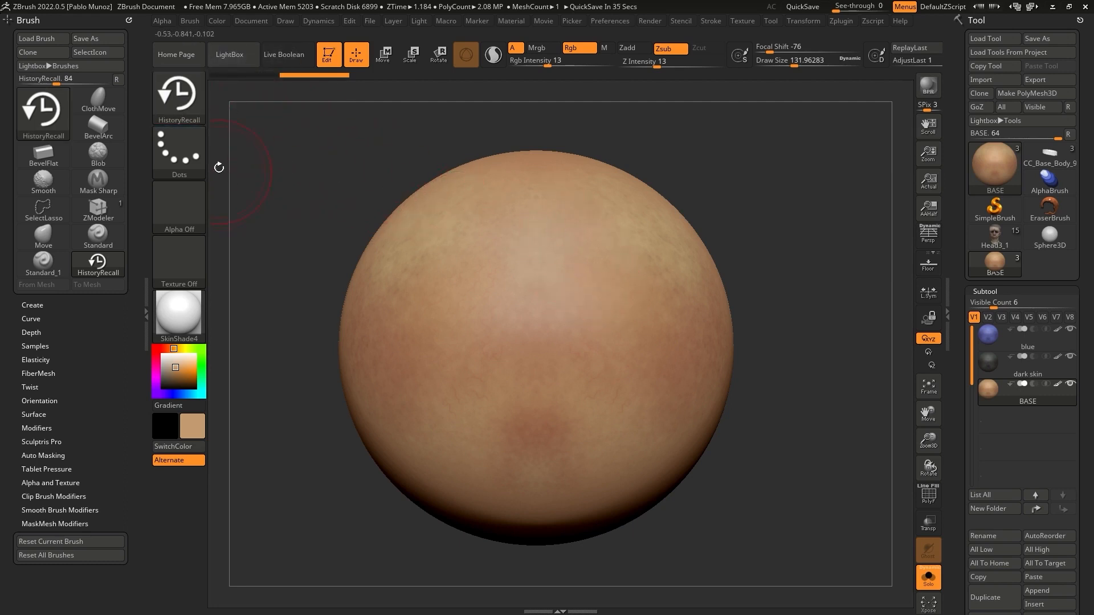
{"action": "left_click", "coordinate": [675, 51]}
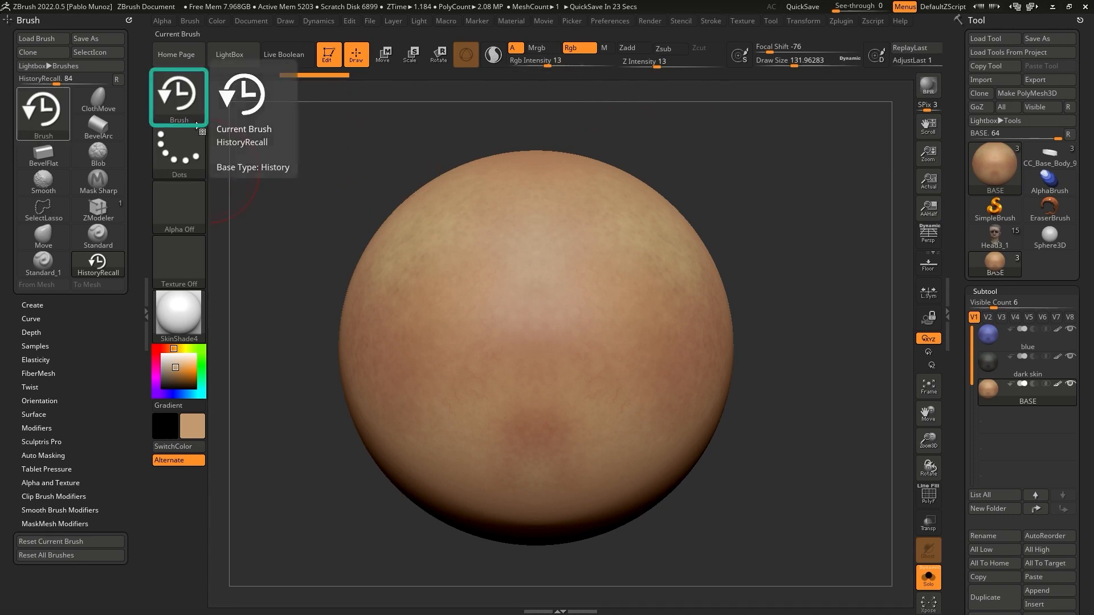
{"action": "left_click", "coordinate": [548, 232]}
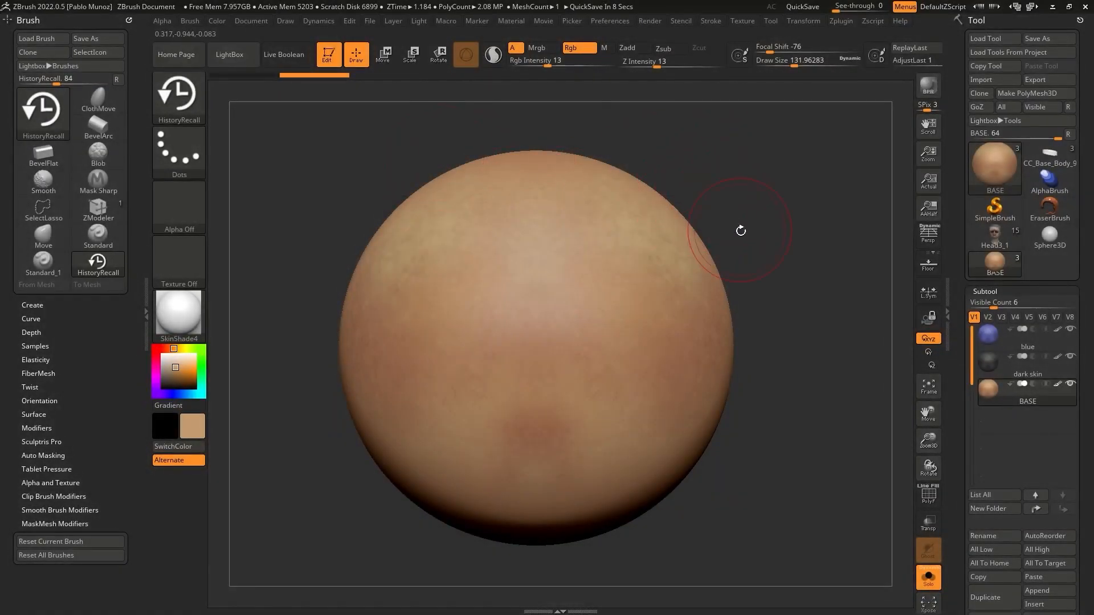
{"action": "key", "text": "space"}
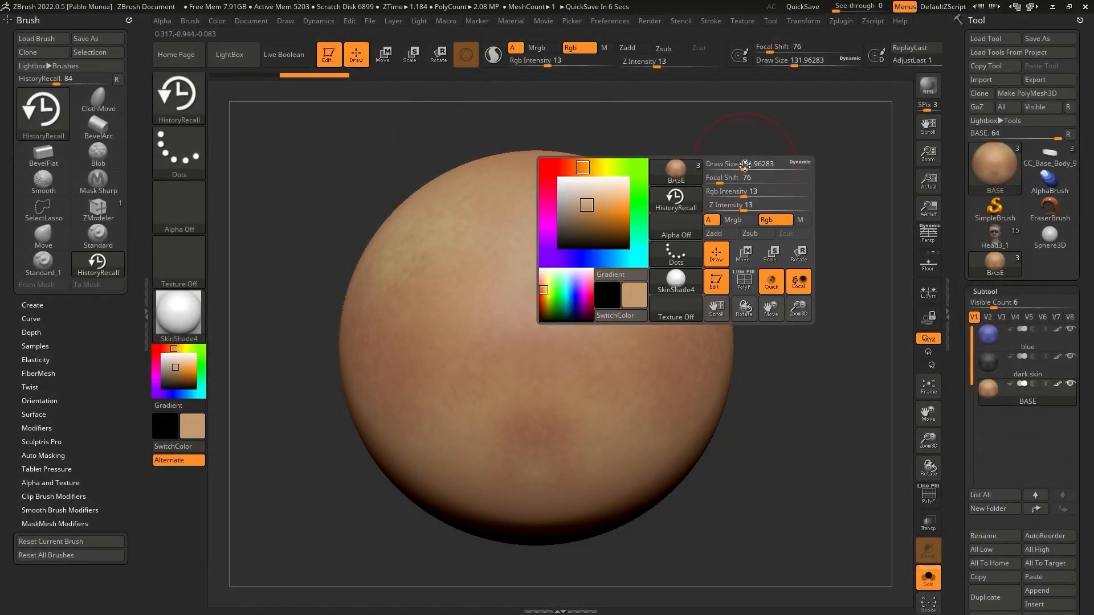
{"action": "left_click_drag", "start_coordinate": [743, 167], "coordinate": [733, 165]}
{"action": "key", "text": "ctrl"}
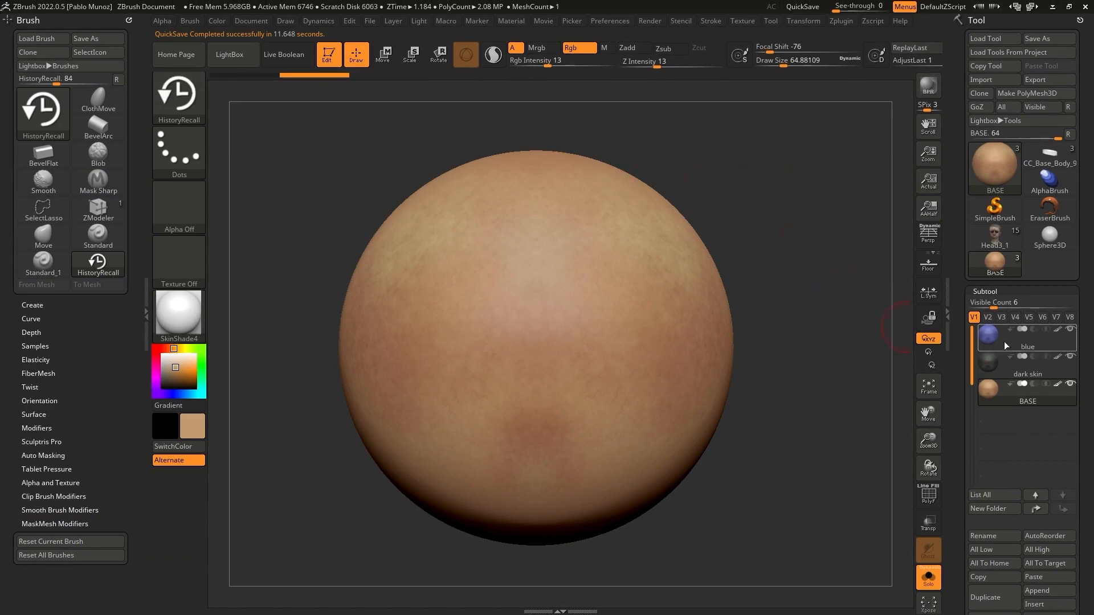
- Mark the blue subtool's latest undo history state as the recall source and make BASE the active subtool again
{"action": "left_click", "coordinate": [1031, 343]}
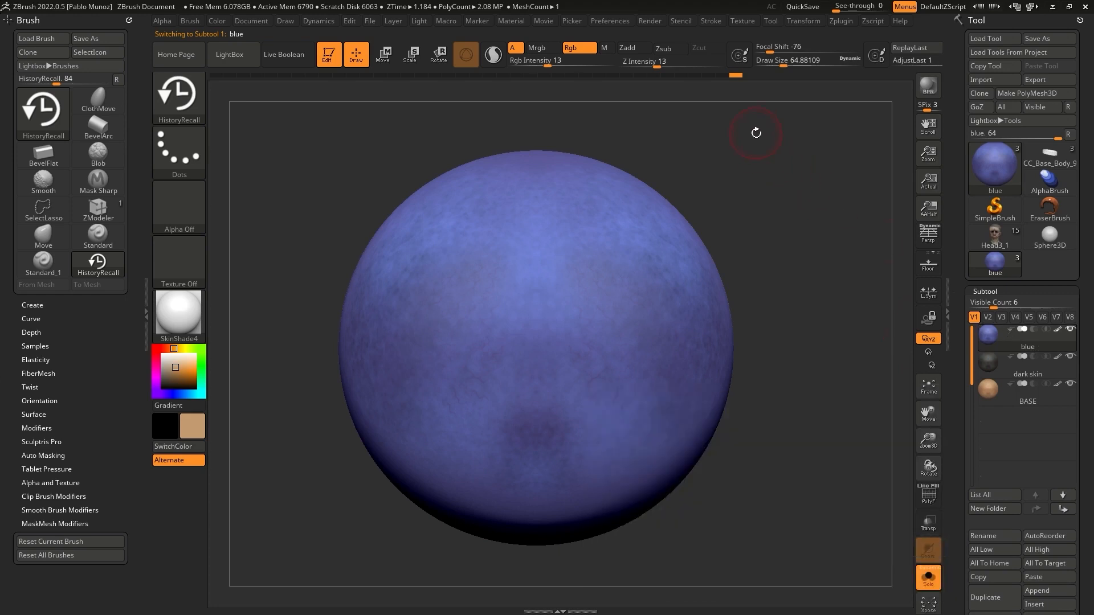
{"action": "key", "text": "ctrl"}
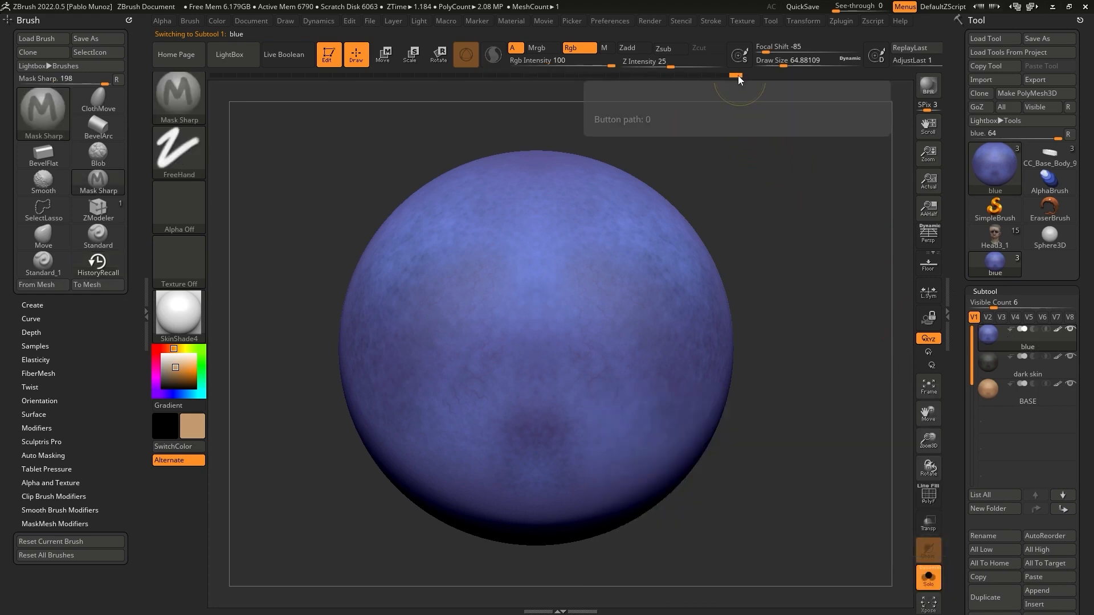
{"action": "mouse_move", "coordinate": [735, 74]}
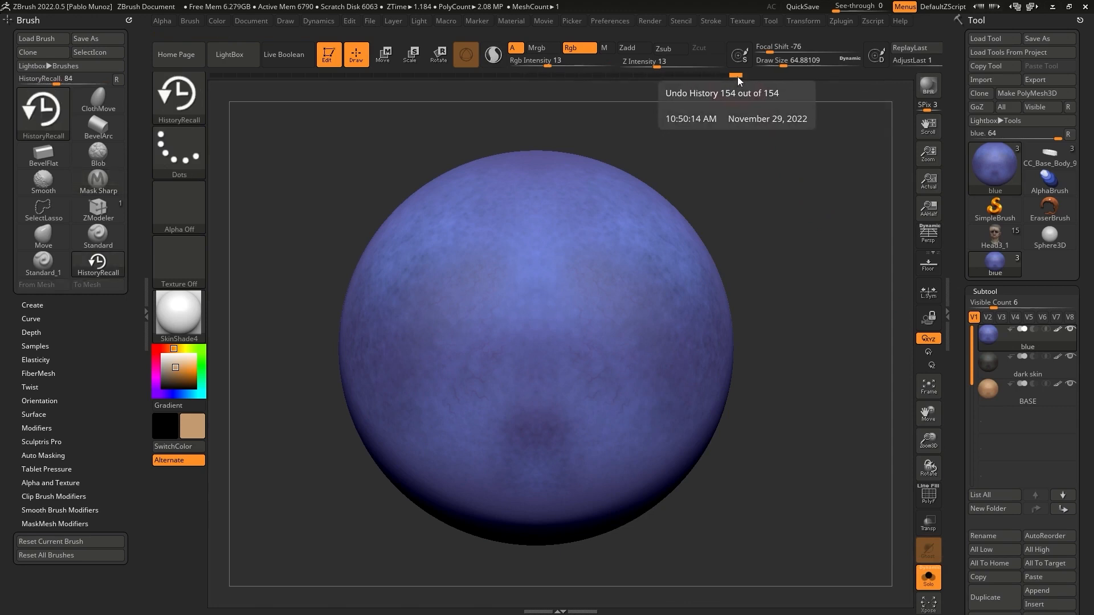
{"action": "key", "text": "ctrl"}
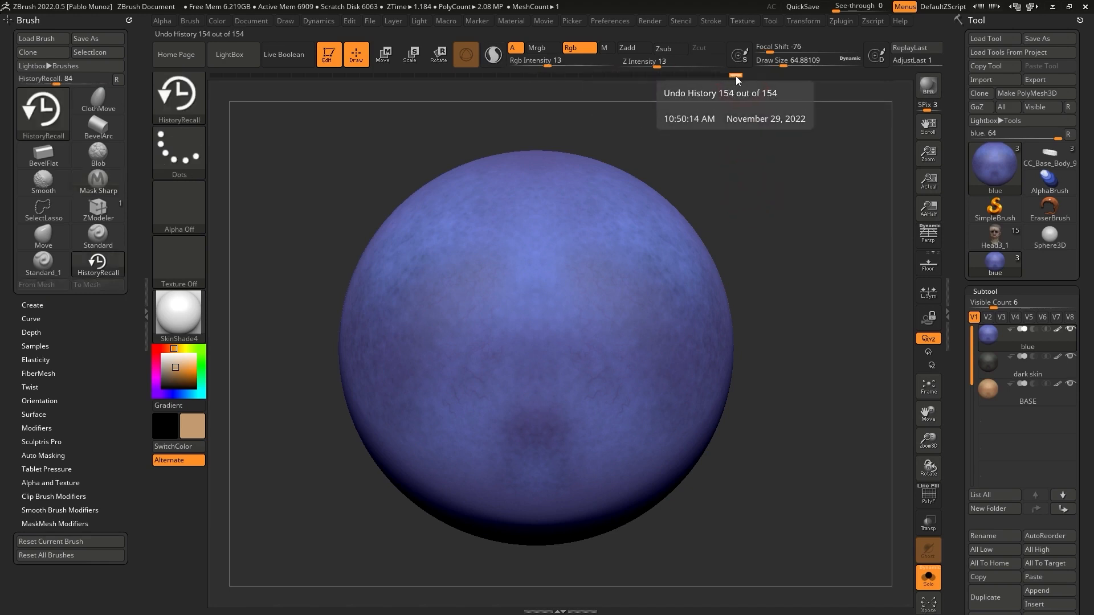
{"action": "left_click", "coordinate": [735, 76], "text": "ctrl"}
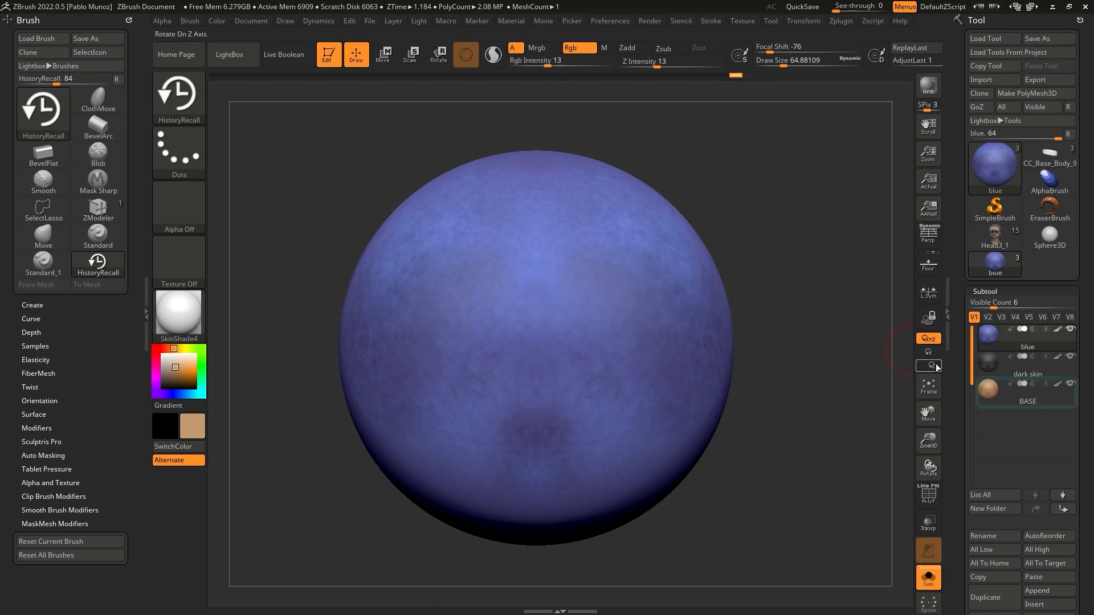
{"action": "left_click", "coordinate": [1020, 398]}
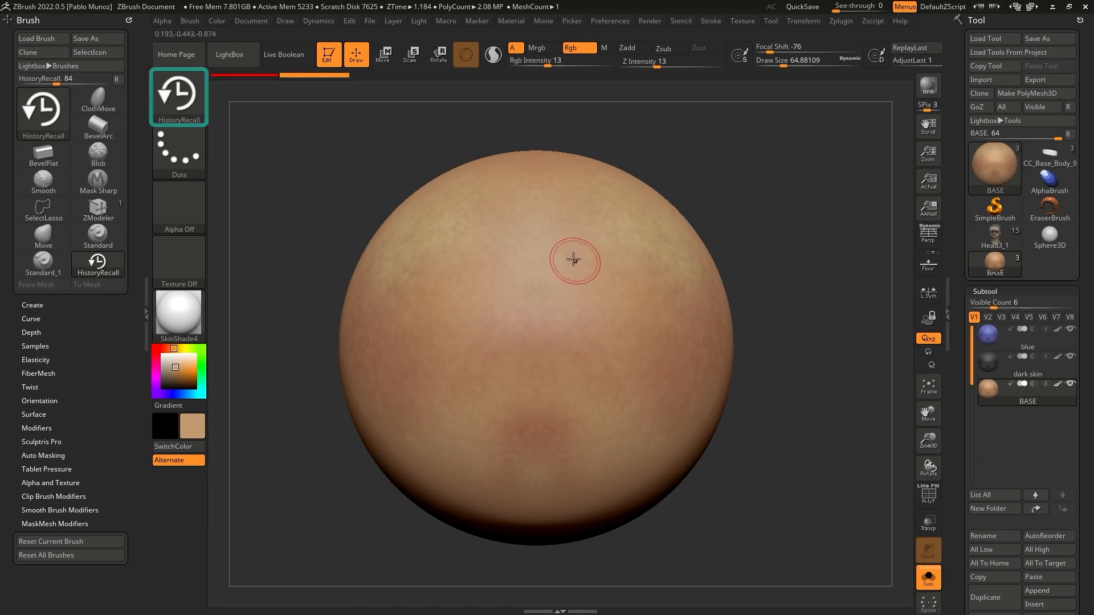
- Set the HistoryRecall brush to the Spray stroke with Alpha 08
{"action": "left_click", "coordinate": [181, 156]}
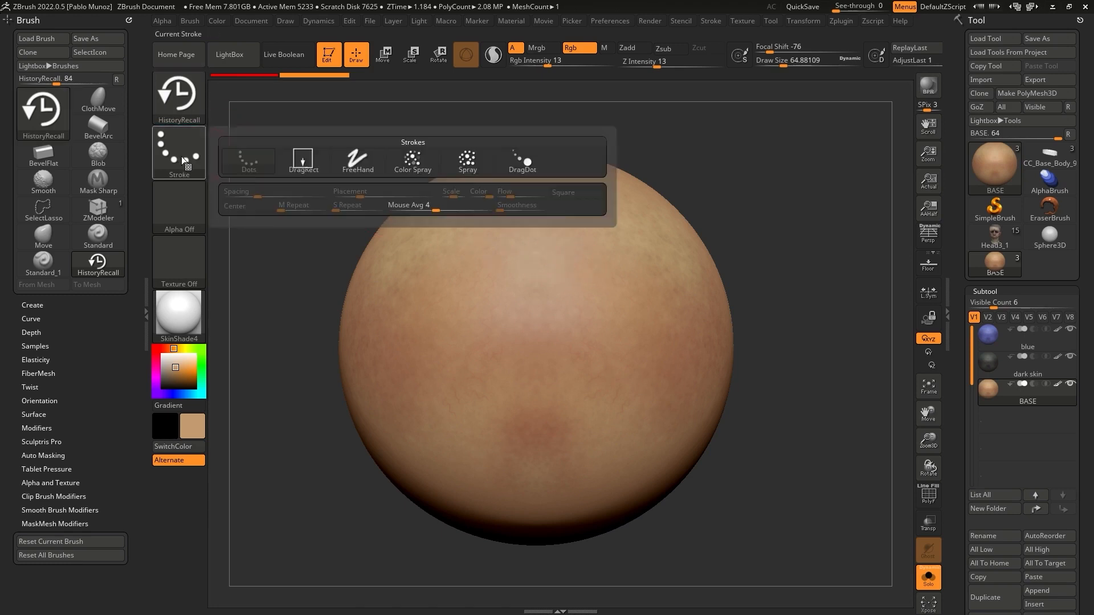
{"action": "left_click", "coordinate": [467, 163]}
{"action": "left_click", "coordinate": [182, 197]}
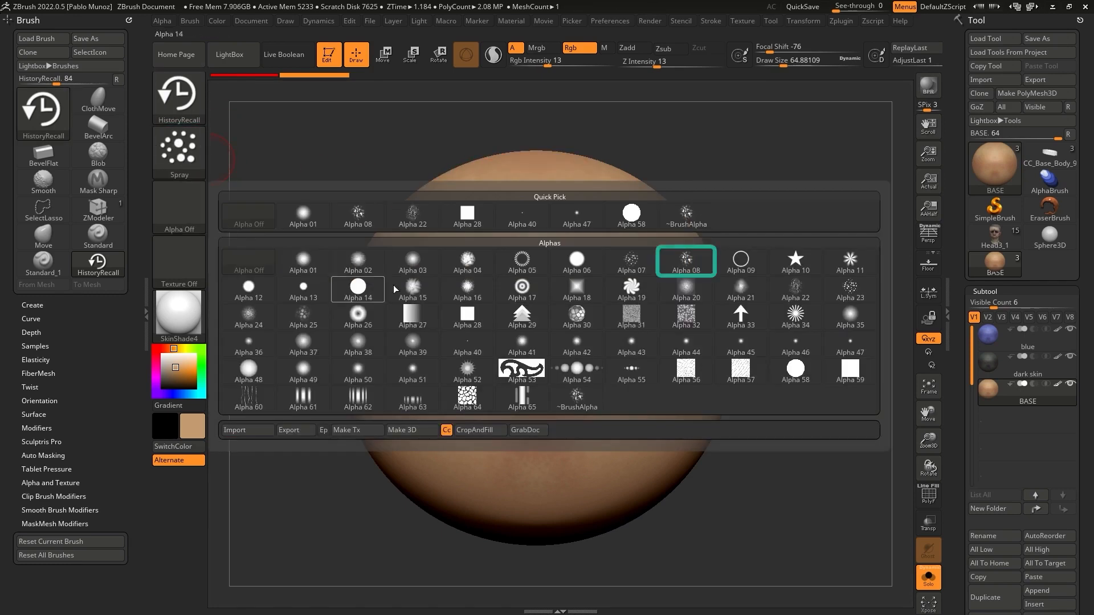
{"action": "left_click", "coordinate": [702, 272]}
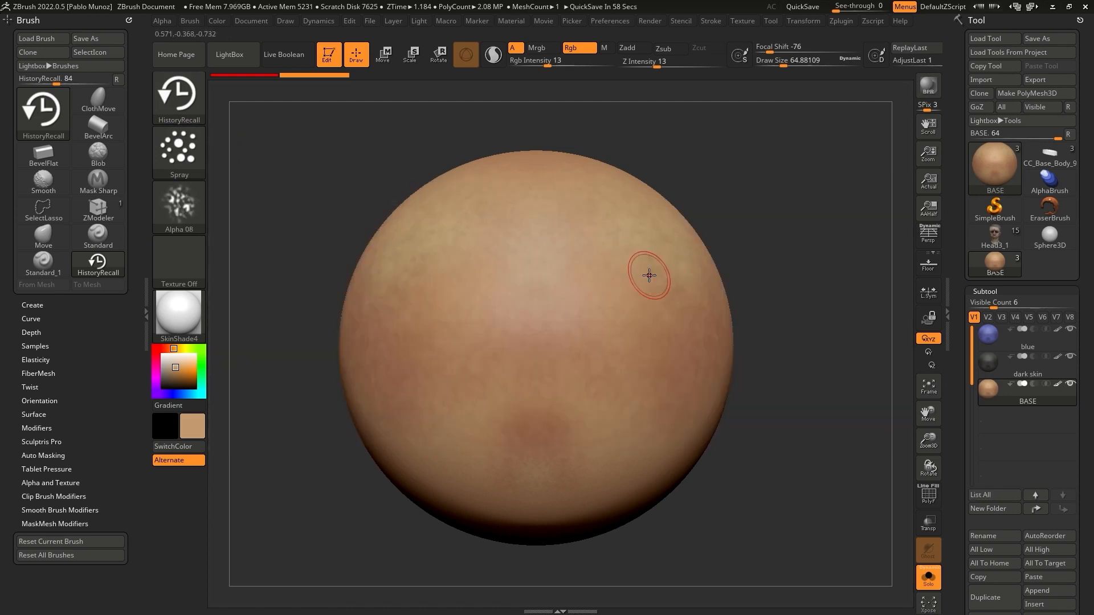
- Set the brush's Focal Shift to -5, draw size to about 83 and Rgb Intensity to 100
{"action": "key", "text": "space"}
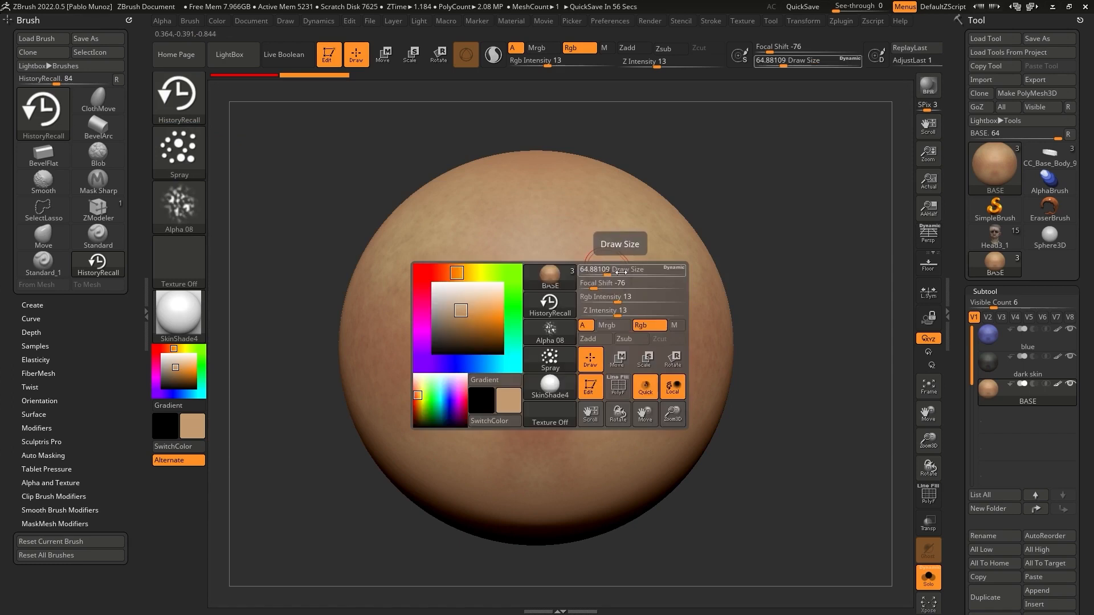
{"action": "left_click", "coordinate": [609, 283]}
{"action": "left_click_drag", "start_coordinate": [609, 283], "coordinate": [626, 284]}
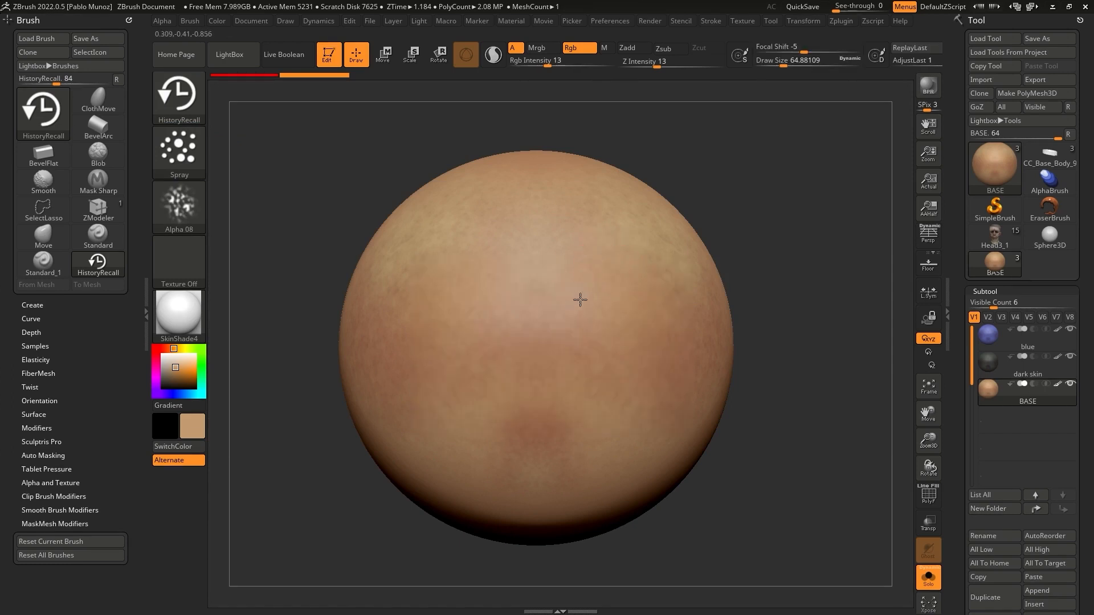
{"action": "key", "text": "space"}
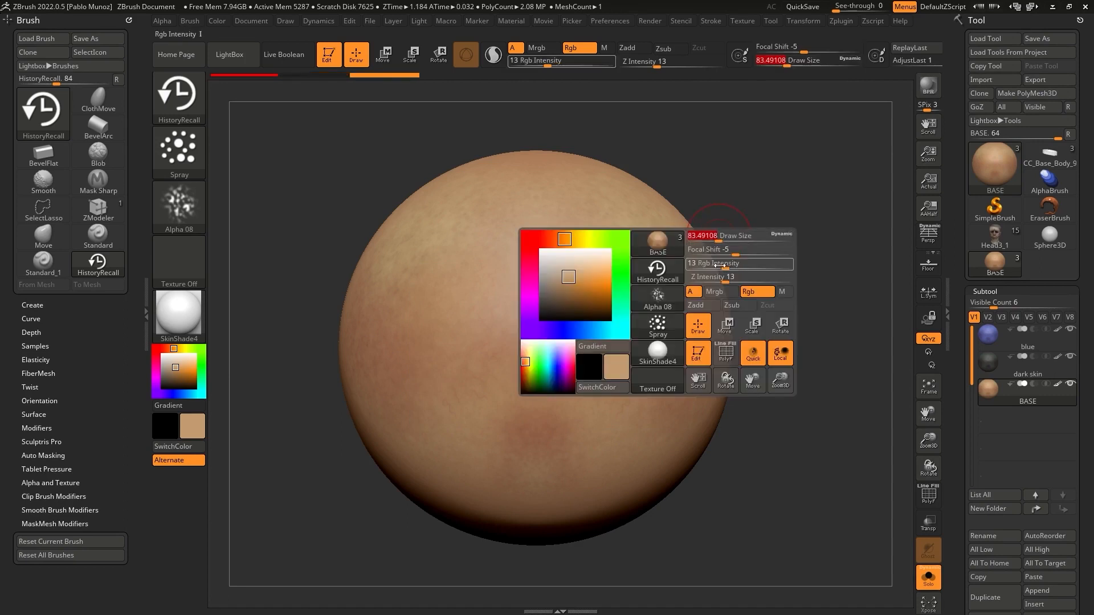
{"action": "left_click_drag", "start_coordinate": [728, 265], "coordinate": [792, 270]}
{"action": "mouse_move", "coordinate": [604, 290]}
{"action": "left_mouse_down"}
{"action": "mouse_move", "coordinate": [546, 320]}
{"action": "mouse_move", "coordinate": [607, 311]}
{"action": "mouse_move", "coordinate": [562, 277]}
{"action": "mouse_move", "coordinate": [545, 283]}
{"action": "left_mouse_up"}
{"action": "left_click_drag", "start_coordinate": [754, 275], "coordinate": [766, 290], "text": "alt"}
{"action": "key", "text": "ctrl+z"}
- Set Rgb Intensity to 52 and paint a blue patch just right of the BASE sphere's center
{"action": "key", "text": "space"}
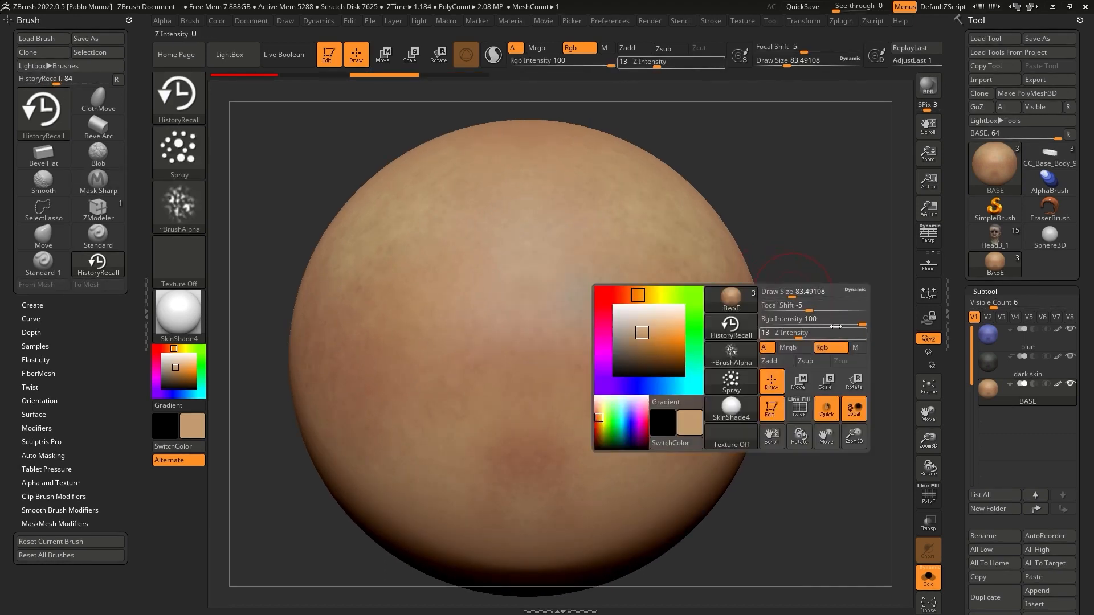
{"action": "left_click", "coordinate": [825, 323]}
{"action": "left_click_drag", "start_coordinate": [581, 295], "coordinate": [572, 269]}
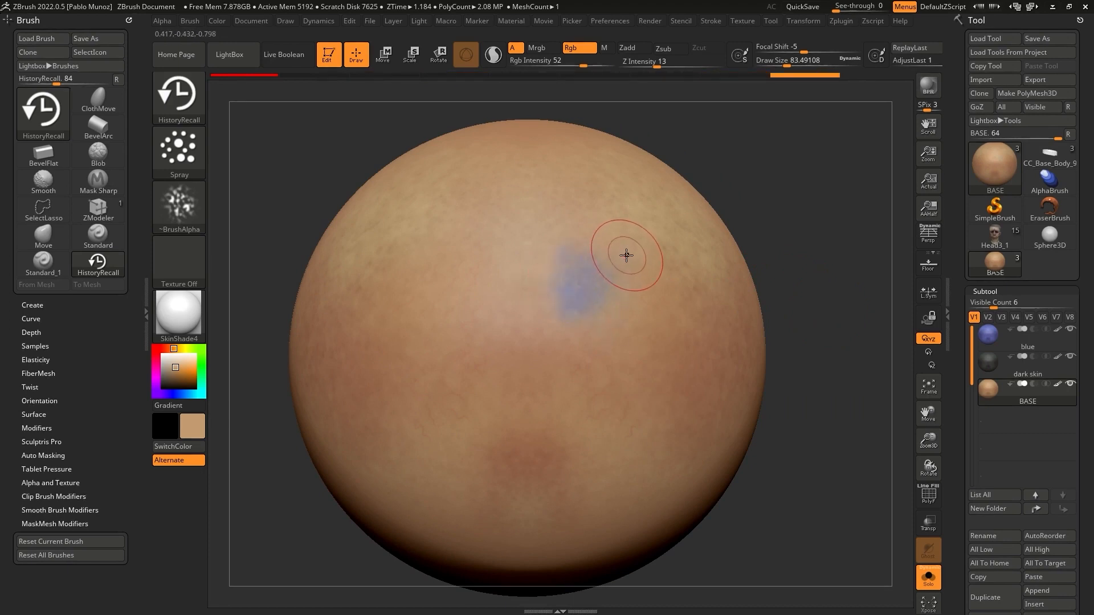
{"action": "mouse_move", "coordinate": [607, 254]}
{"action": "left_mouse_down"}
{"action": "mouse_move", "coordinate": [613, 362]}
{"action": "mouse_move", "coordinate": [623, 361]}
{"action": "left_mouse_up"}
- Set the draw size to about 177 and Rgb Intensity to 32, and spread the blue patch across the sphere's center
{"action": "key", "text": "]"}
{"action": "key", "text": "space"}
{"action": "left_click_drag", "start_coordinate": [572, 389], "coordinate": [533, 265]}
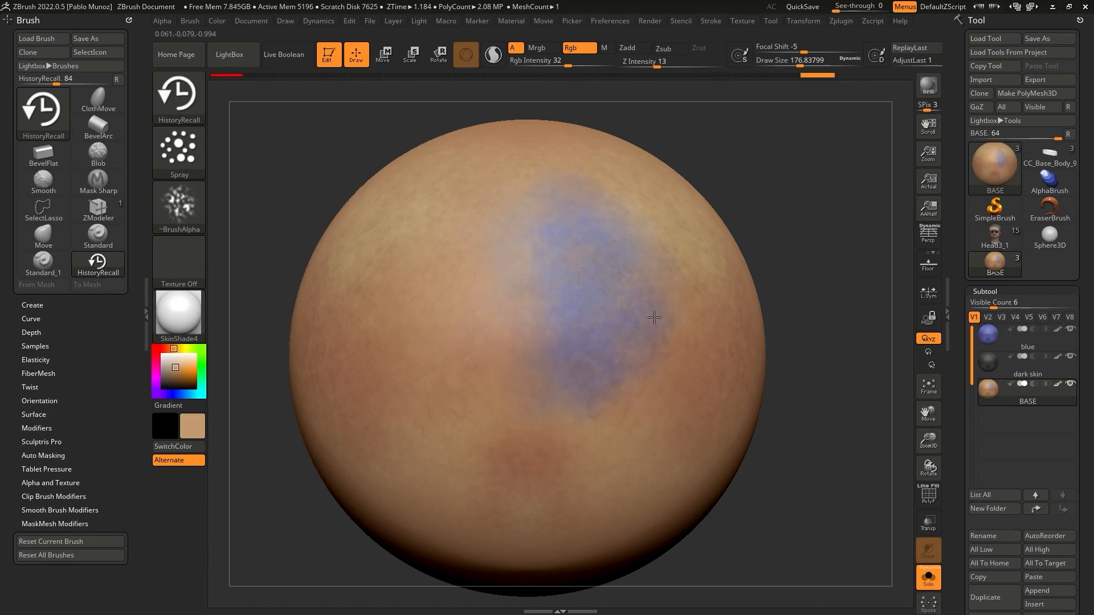
{"action": "left_click_drag", "start_coordinate": [607, 419], "coordinate": [525, 408]}
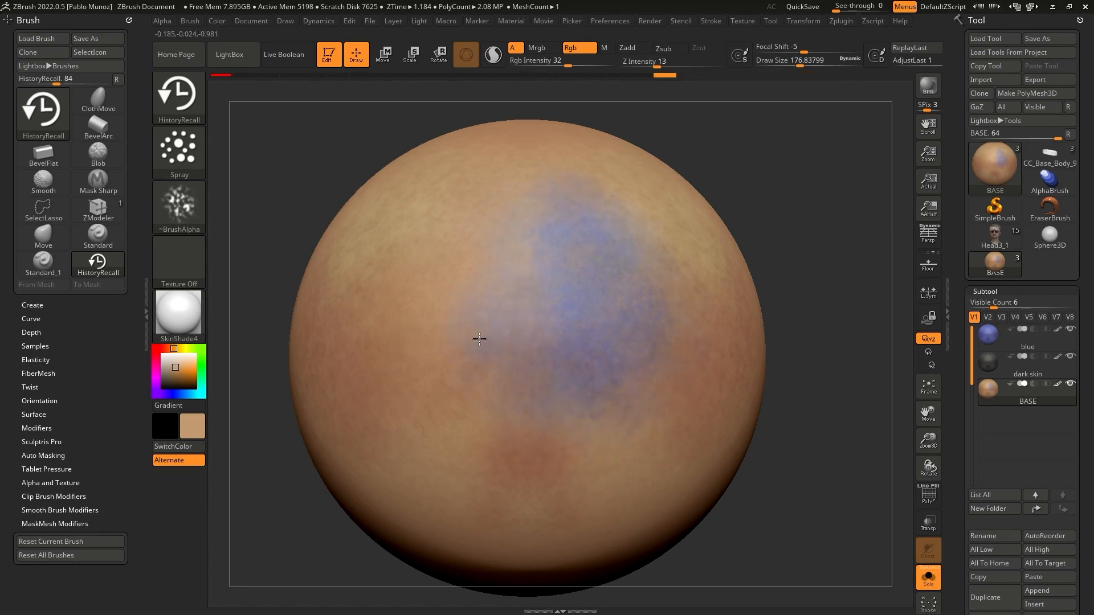
{"action": "left_click_drag", "start_coordinate": [479, 339], "coordinate": [501, 401]}
{"action": "left_click_drag", "start_coordinate": [554, 357], "coordinate": [568, 363]}
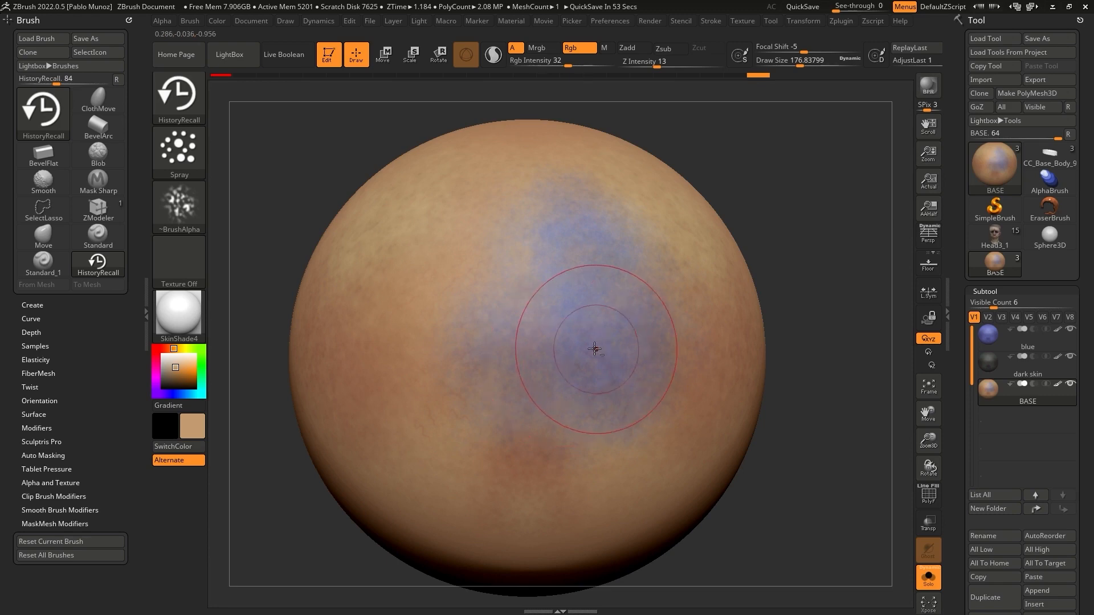
- Extend the blue tint toward the sphere's left side and build it up over the center and upper right
{"action": "mouse_move", "coordinate": [593, 348]}
{"action": "right_mouse_down", "text": "ctrl"}
{"action": "mouse_move", "coordinate": [604, 423]}
{"action": "mouse_move", "coordinate": [590, 357]}
{"action": "mouse_move", "coordinate": [553, 319]}
{"action": "mouse_move", "coordinate": [559, 288]}
{"action": "right_mouse_up", "text": "ctrl"}
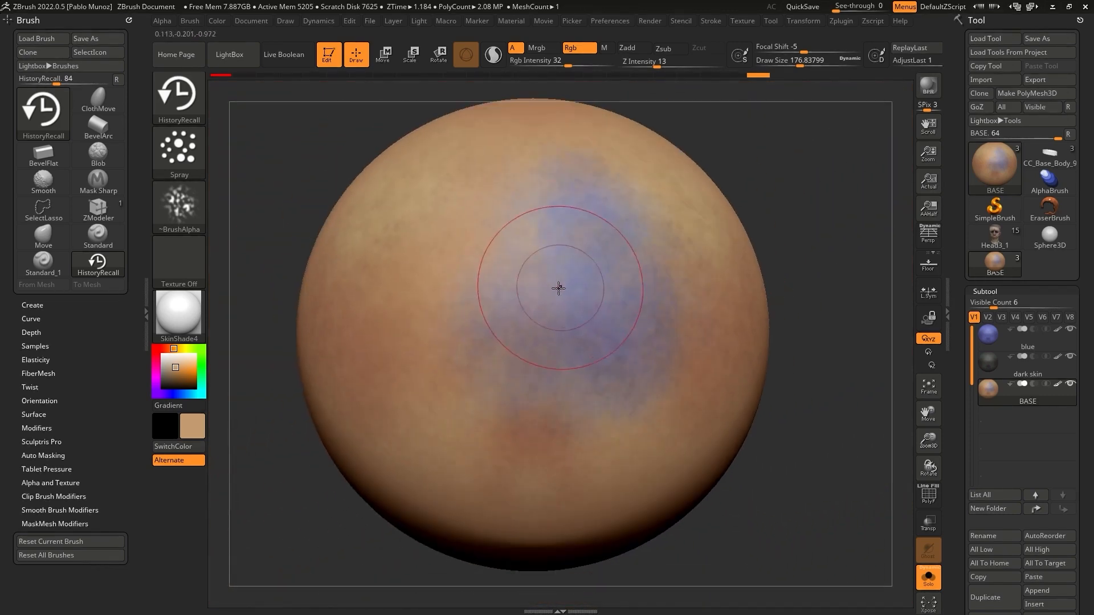
{"action": "left_click_drag", "start_coordinate": [405, 296], "coordinate": [402, 326]}
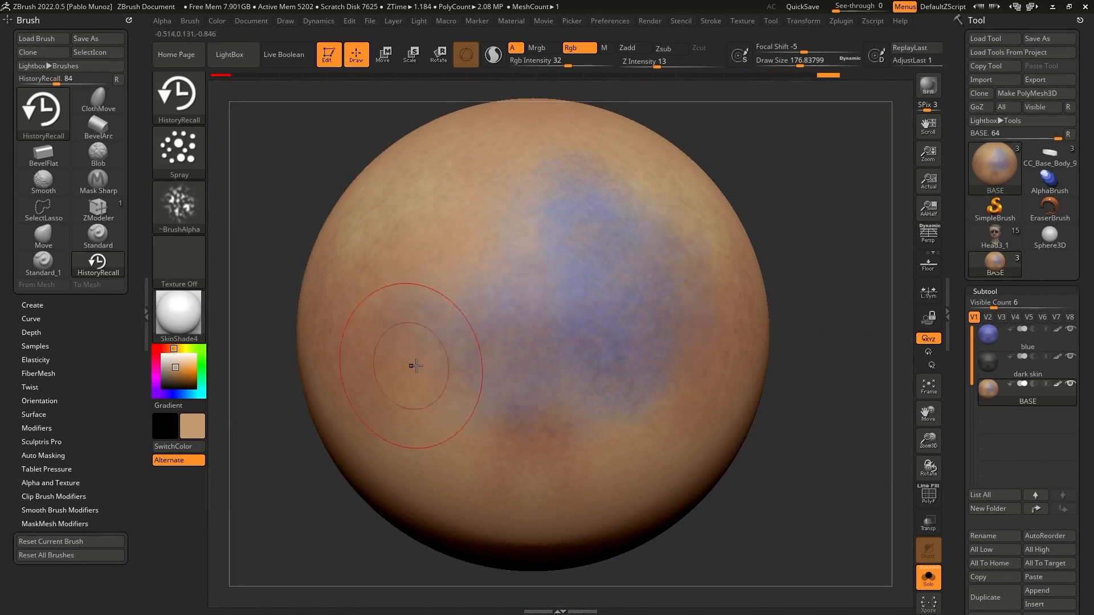
{"action": "left_click_drag", "start_coordinate": [414, 363], "coordinate": [492, 341]}
{"action": "left_click_drag", "start_coordinate": [471, 284], "coordinate": [498, 262]}
{"action": "left_click_drag", "start_coordinate": [628, 228], "coordinate": [642, 230]}
{"action": "right_click_drag", "start_coordinate": [641, 231], "coordinate": [632, 271], "text": "alt"}
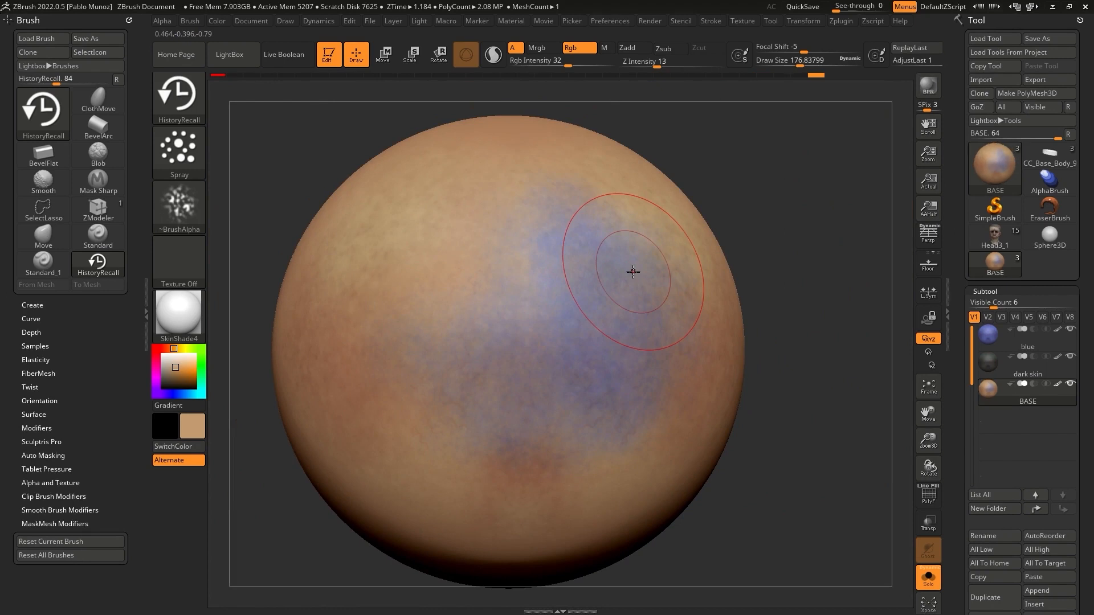
{"action": "mouse_move", "coordinate": [603, 318]}
{"action": "left_mouse_down"}
{"action": "mouse_move", "coordinate": [575, 321]}
{"action": "mouse_move", "coordinate": [608, 263]}
{"action": "mouse_move", "coordinate": [539, 347]}
{"action": "left_mouse_up"}
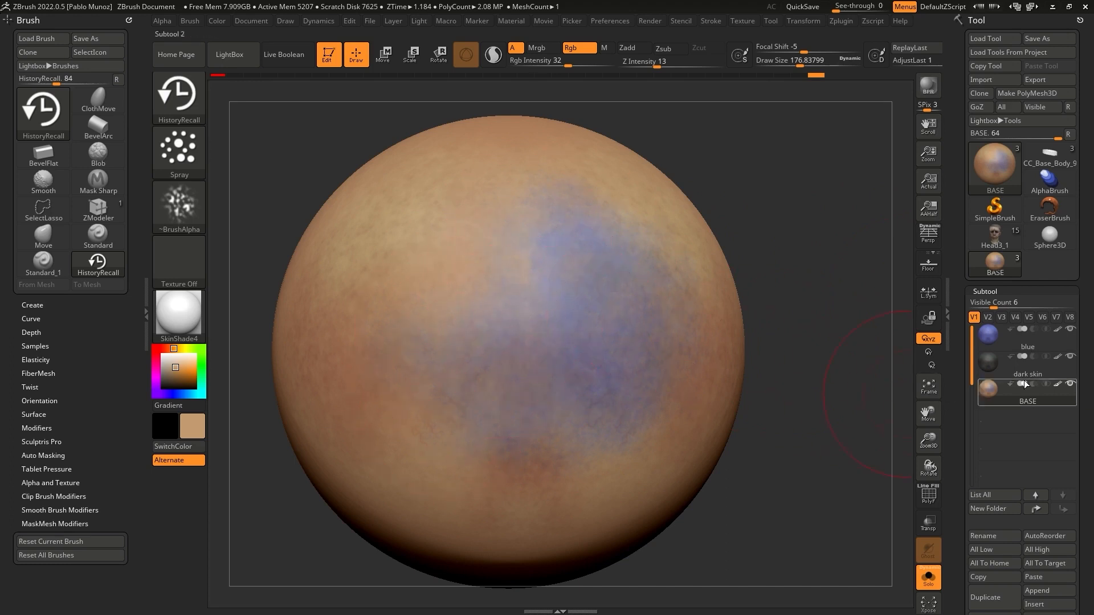
- Mark the dark skin subtool's undo history state as the recall source and return to the BASE subtool
{"action": "left_click", "coordinate": [1051, 374]}
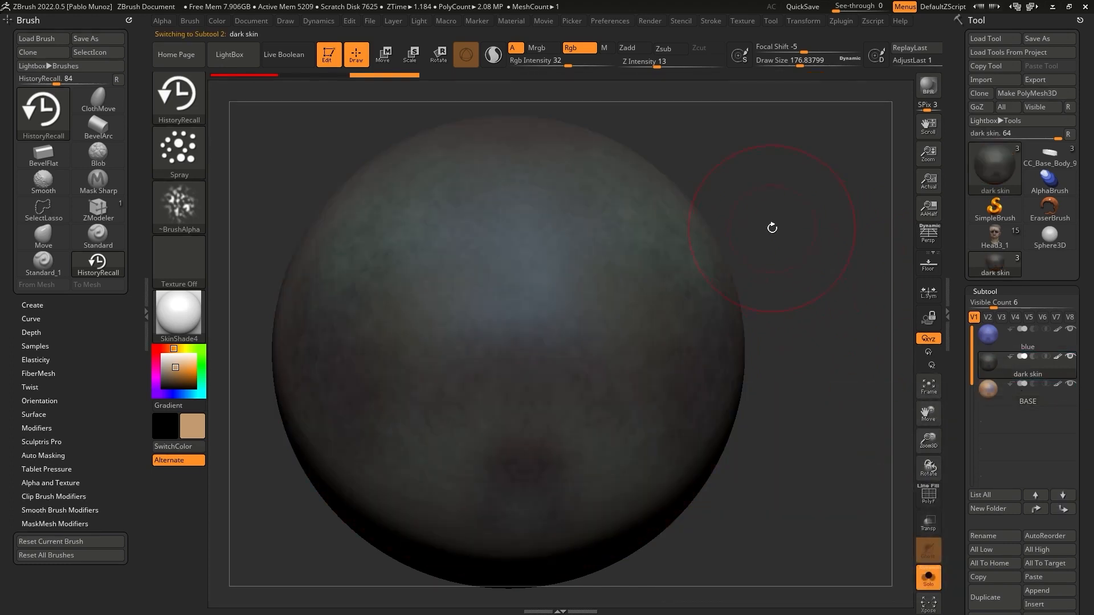
{"action": "key", "text": "ctrl"}
{"action": "left_click", "coordinate": [385, 75], "text": "ctrl"}
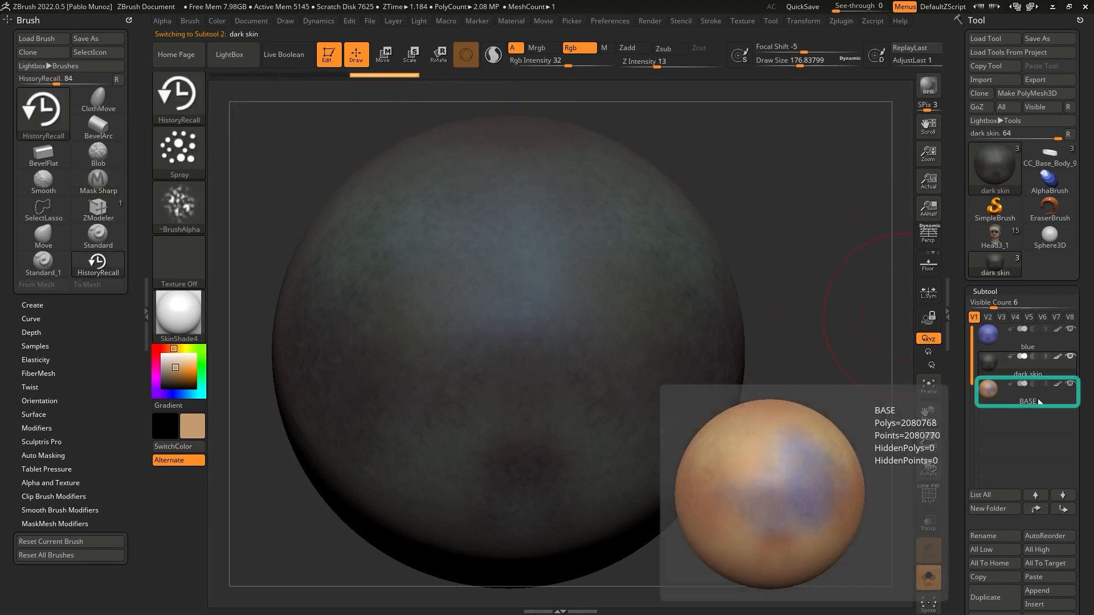
{"action": "left_click", "coordinate": [1038, 399]}
- Paint dark skin over the center and left of the blue patch, reducing the draw size to about 132
{"action": "mouse_move", "coordinate": [629, 321]}
{"action": "left_mouse_down"}
{"action": "mouse_move", "coordinate": [578, 244]}
{"action": "mouse_move", "coordinate": [571, 293]}
{"action": "mouse_move", "coordinate": [564, 218]}
{"action": "mouse_move", "coordinate": [495, 281]}
{"action": "mouse_move", "coordinate": [520, 317]}
{"action": "mouse_move", "coordinate": [552, 308]}
{"action": "mouse_move", "coordinate": [488, 295]}
{"action": "left_mouse_up"}
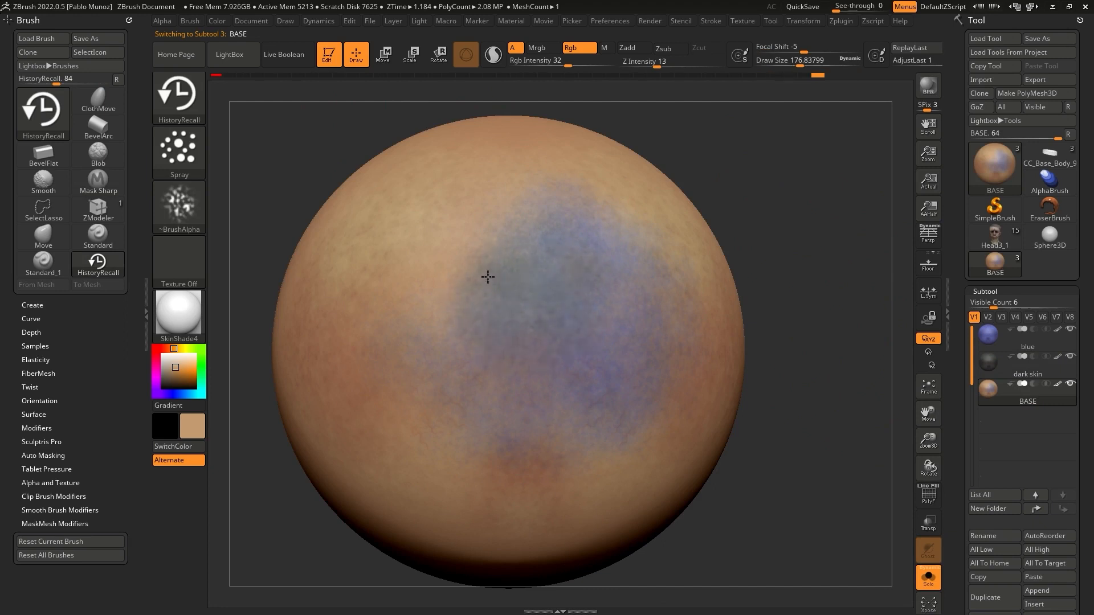
{"action": "mouse_move", "coordinate": [473, 360]}
{"action": "left_mouse_down"}
{"action": "mouse_move", "coordinate": [493, 375]}
{"action": "mouse_move", "coordinate": [564, 314]}
{"action": "mouse_move", "coordinate": [522, 298]}
{"action": "mouse_move", "coordinate": [479, 338]}
{"action": "left_mouse_up"}
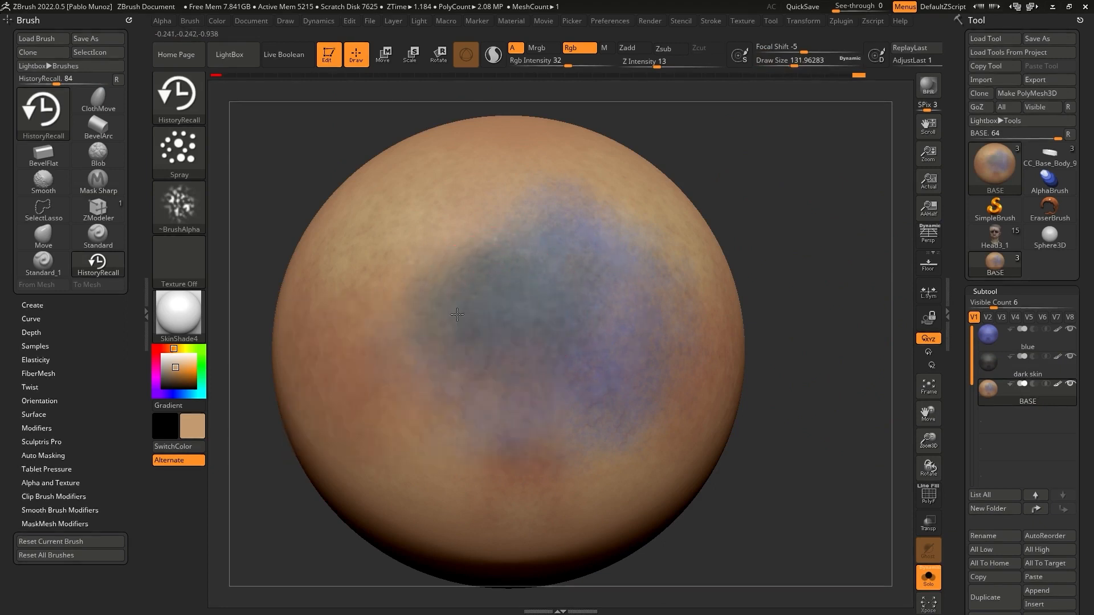
{"action": "mouse_move", "coordinate": [491, 364]}
{"action": "left_mouse_down"}
{"action": "mouse_move", "coordinate": [422, 383]}
{"action": "mouse_move", "coordinate": [399, 365]}
{"action": "mouse_move", "coordinate": [438, 428]}
{"action": "mouse_move", "coordinate": [442, 393]}
{"action": "left_mouse_up"}
{"action": "left_click_drag", "start_coordinate": [568, 365], "coordinate": [533, 348]}
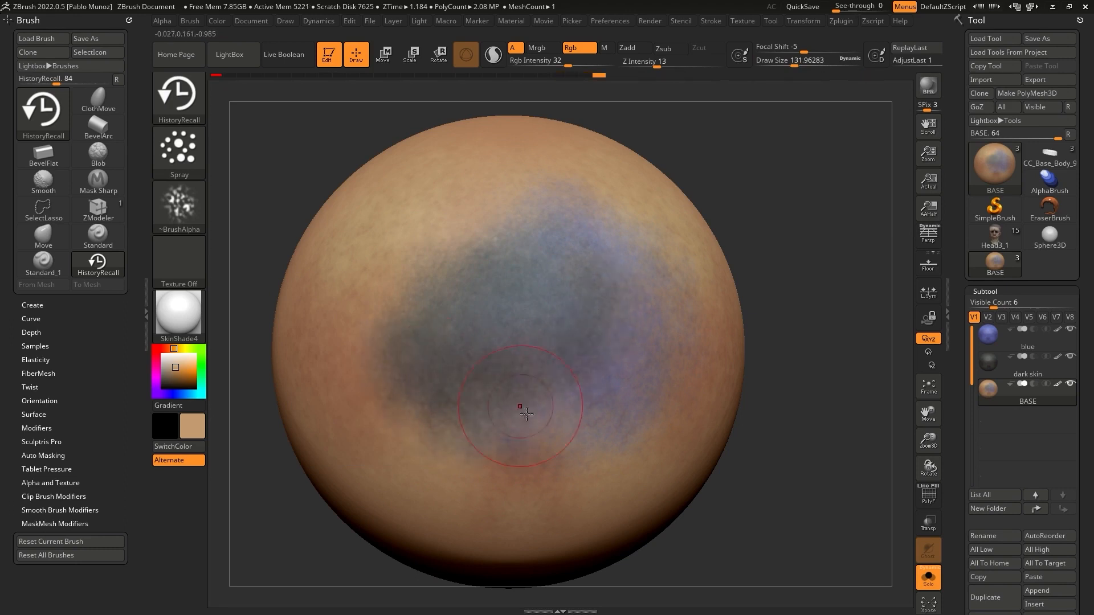
{"action": "left_click_drag", "start_coordinate": [531, 404], "coordinate": [526, 356]}
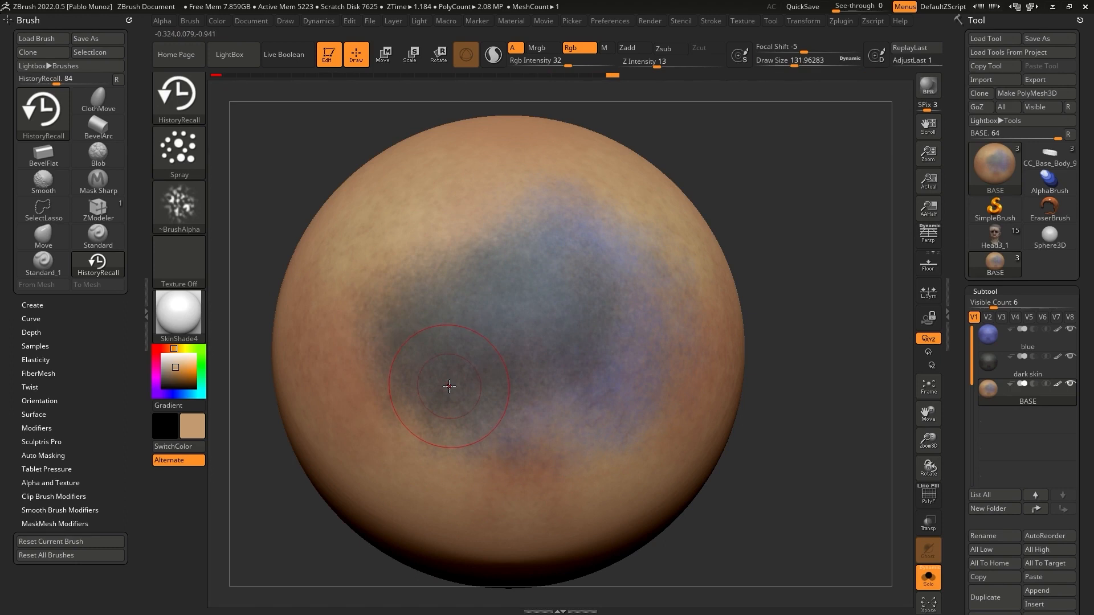
{"action": "left_click_drag", "start_coordinate": [787, 353], "coordinate": [781, 331]}
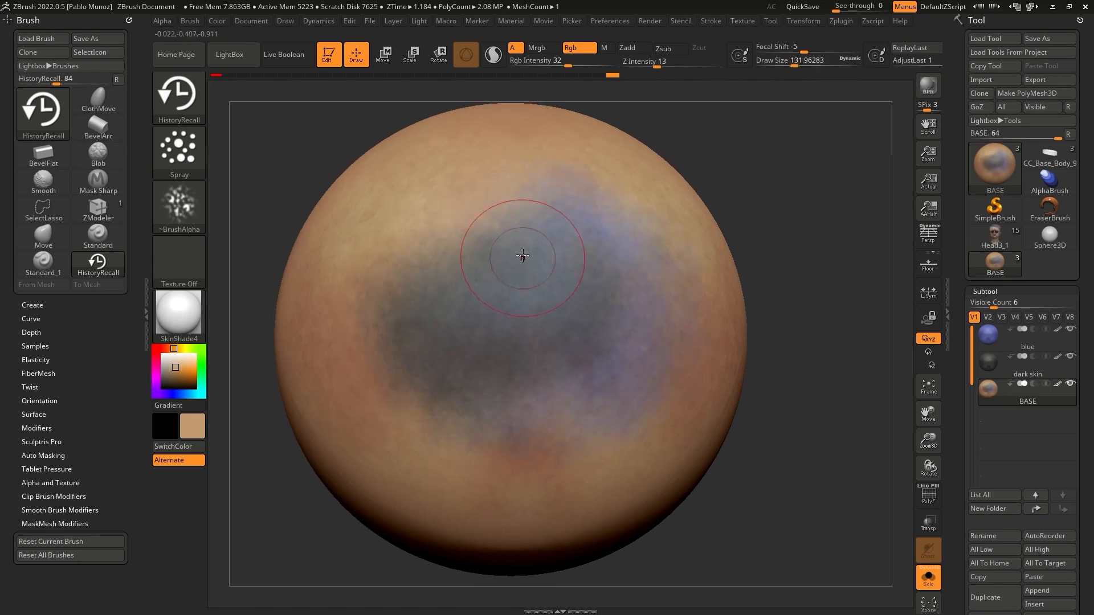
- Mark an early state in the BASE subtool's undo history as the recall source, and return to its latest state
{"action": "mouse_move", "coordinate": [1029, 404]}
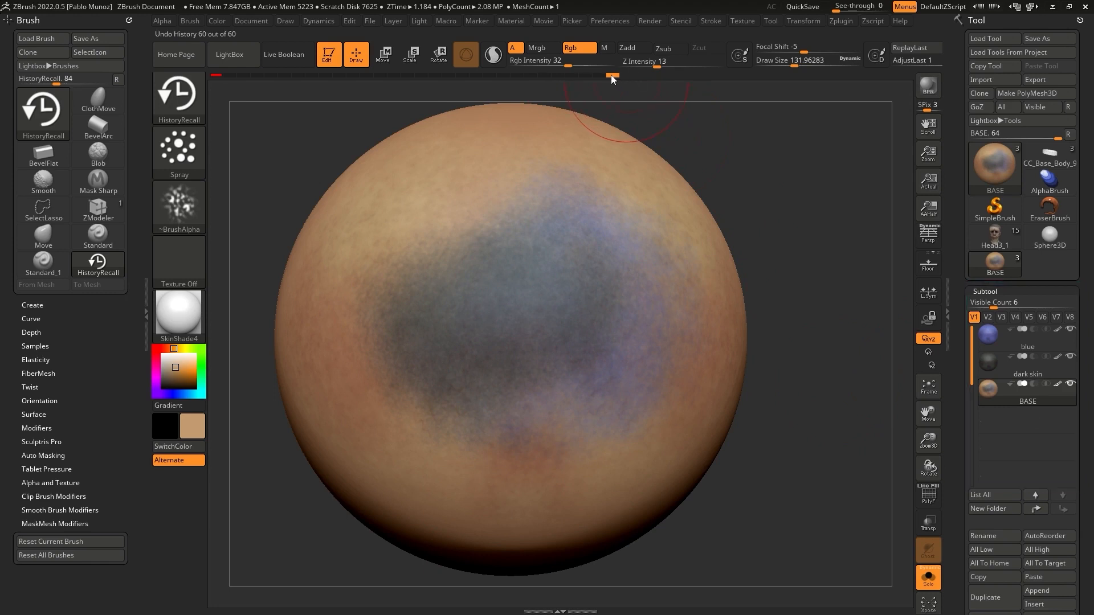
{"action": "mouse_move", "coordinate": [600, 82]}
{"action": "left_mouse_down"}
{"action": "mouse_move", "coordinate": [567, 74]}
{"action": "mouse_move", "coordinate": [224, 118]}
{"action": "left_mouse_up"}
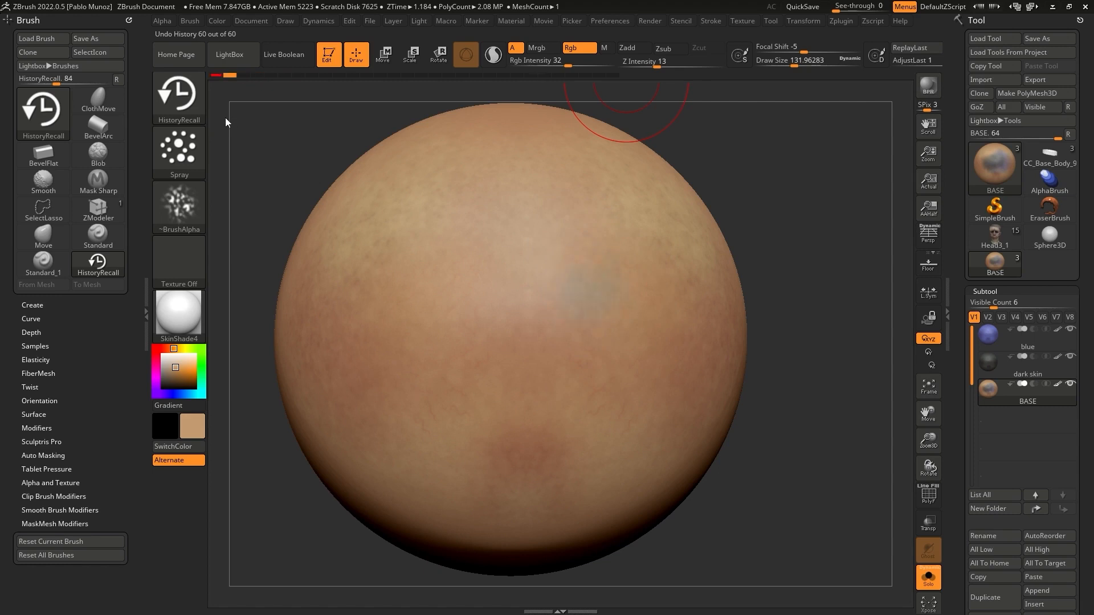
{"action": "left_click", "coordinate": [230, 76]}
{"action": "left_click", "coordinate": [230, 75]}
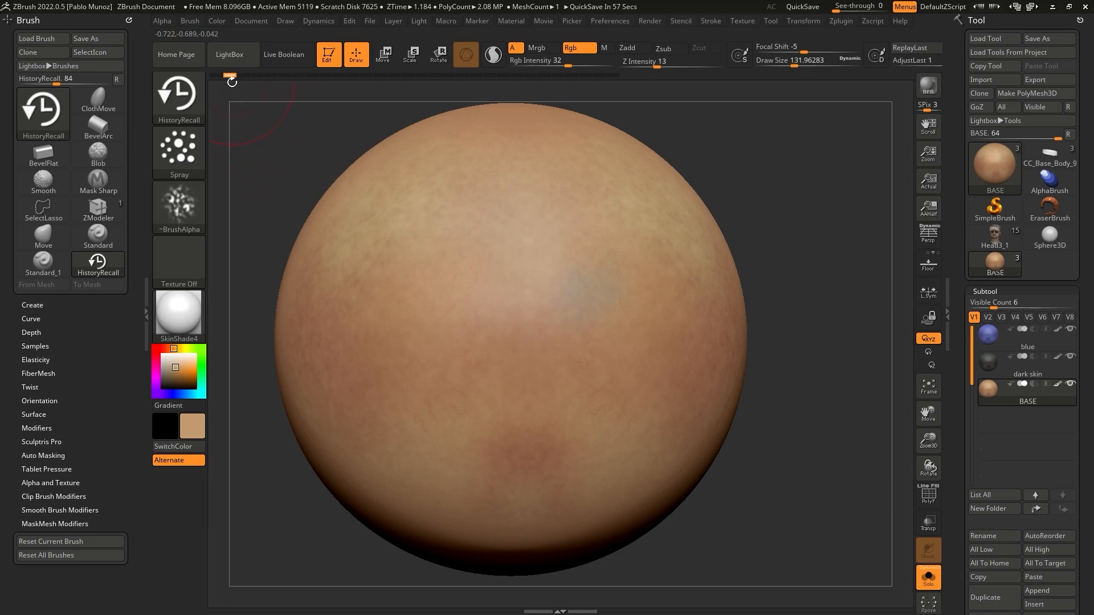
{"action": "left_click_drag", "start_coordinate": [233, 78], "coordinate": [632, 80]}
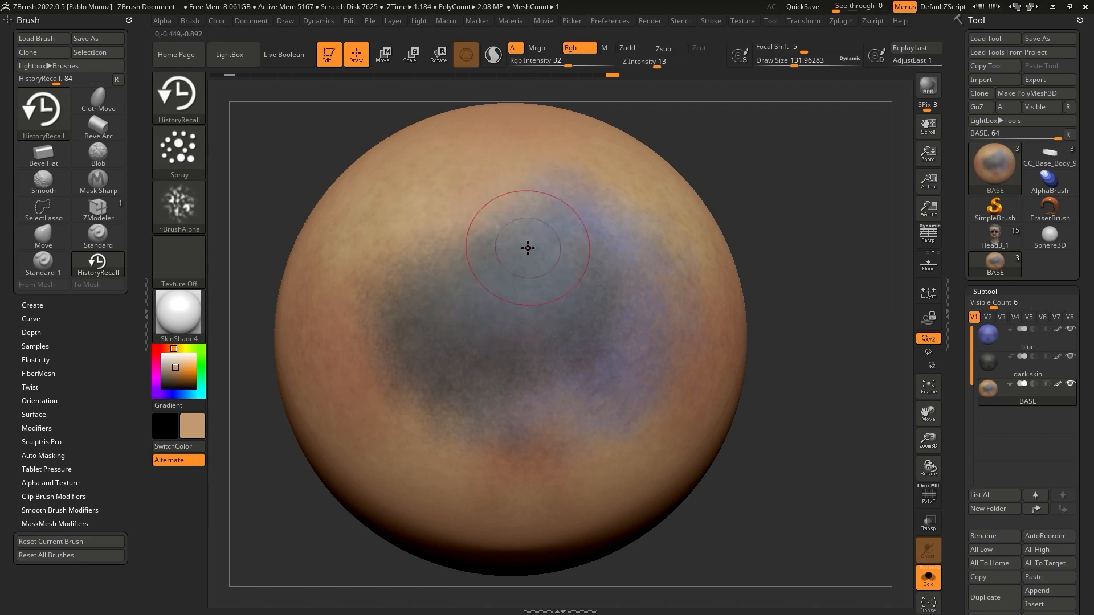
- Set the draw size to about 187 and paint the original skin color back over the upper edge of the blue and dark patch
{"action": "key", "text": "space"}
{"action": "left_click_drag", "start_coordinate": [495, 224], "coordinate": [504, 224]}
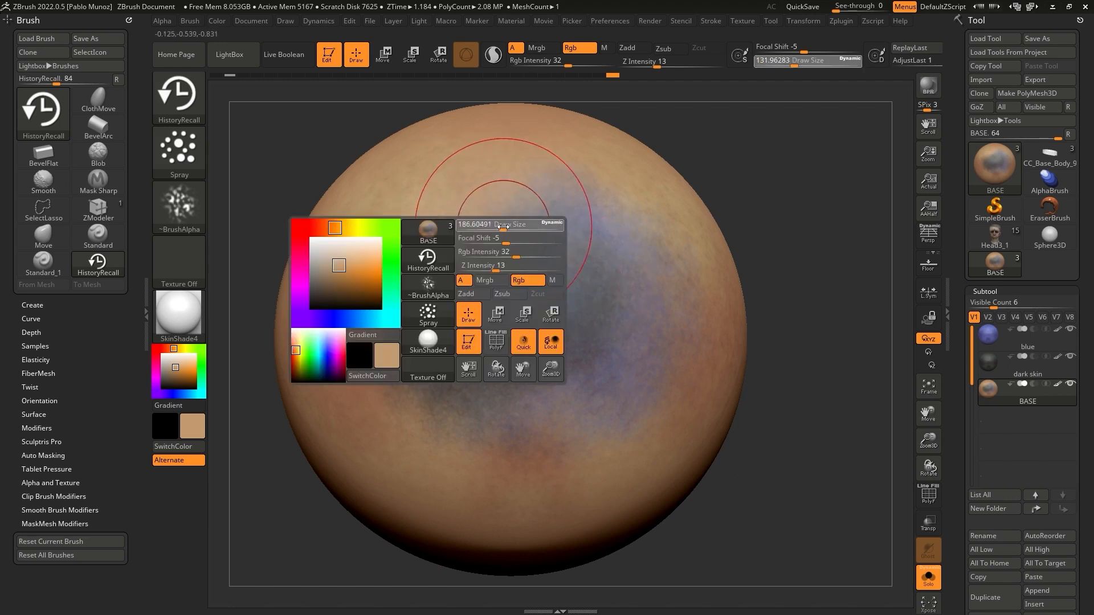
{"action": "left_click_drag", "start_coordinate": [447, 246], "coordinate": [416, 262]}
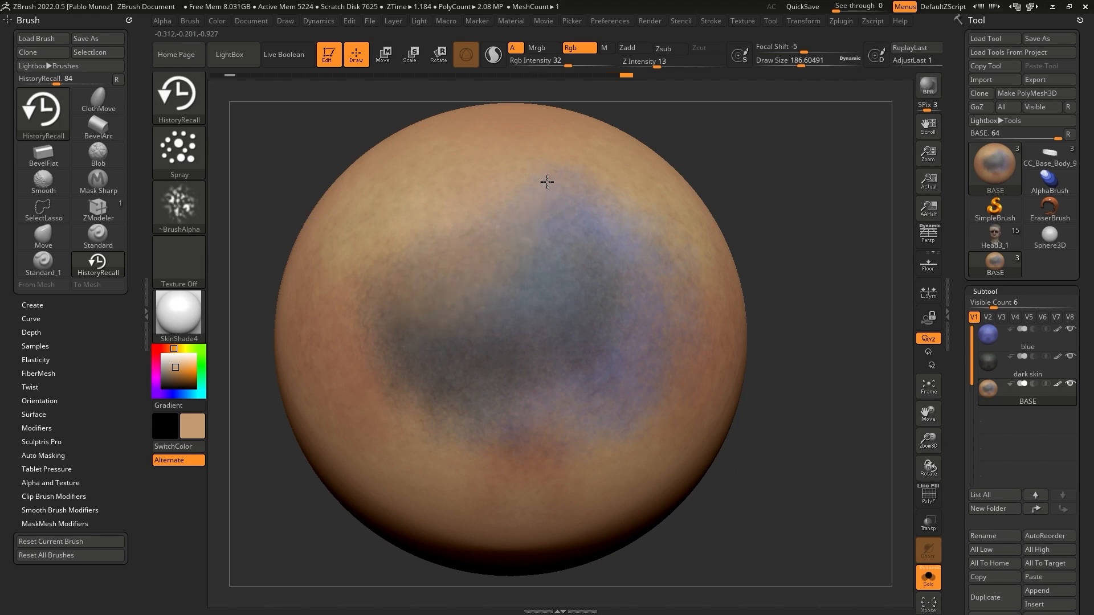
{"action": "left_click_drag", "start_coordinate": [580, 194], "coordinate": [597, 230]}
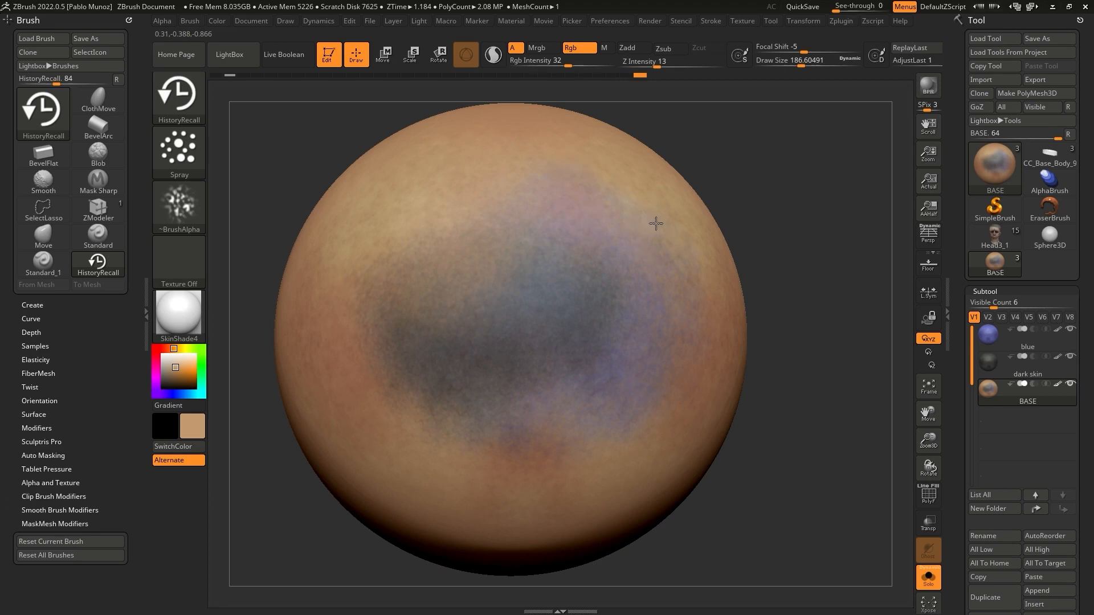
- Paint the original skin color over the blue and dark patch, reducing the draw size to about 108
{"action": "mouse_move", "coordinate": [655, 223]}
{"action": "left_mouse_down"}
{"action": "mouse_move", "coordinate": [672, 387]}
{"action": "mouse_move", "coordinate": [625, 298]}
{"action": "mouse_move", "coordinate": [670, 237]}
{"action": "left_mouse_up"}
{"action": "key", "text": "space"}
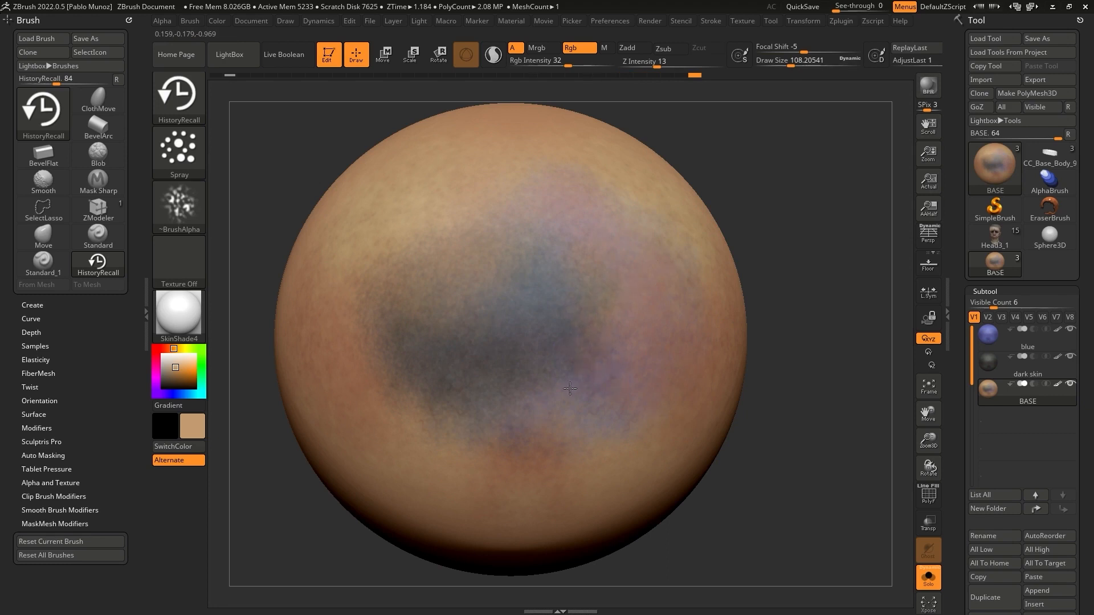
{"action": "mouse_move", "coordinate": [613, 359]}
{"action": "left_mouse_down"}
{"action": "mouse_move", "coordinate": [496, 376]}
{"action": "mouse_move", "coordinate": [507, 344]}
{"action": "left_mouse_up"}
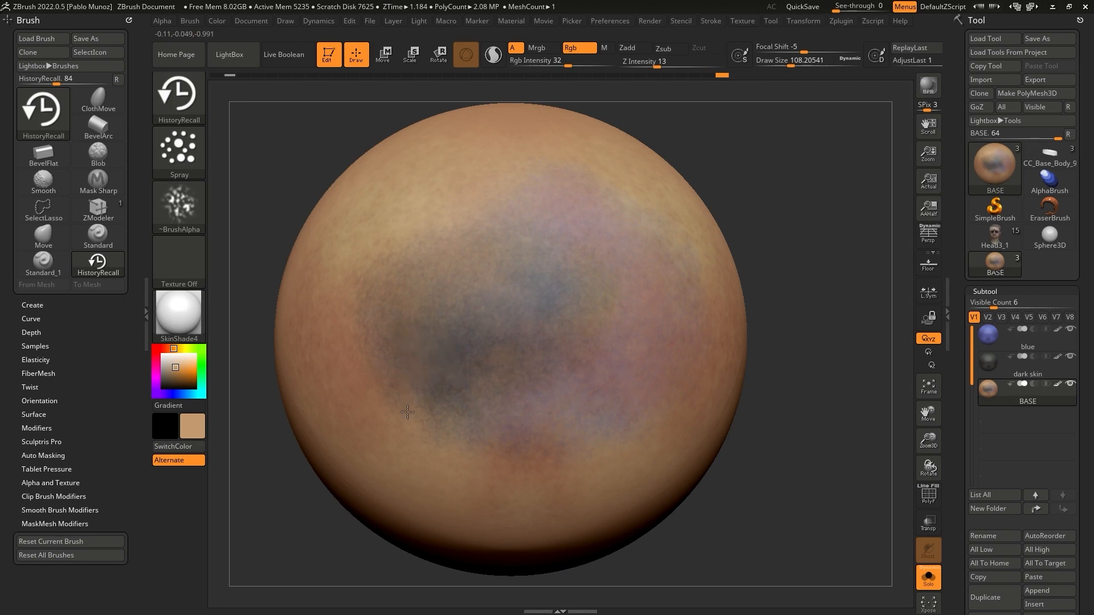
{"action": "left_click_drag", "start_coordinate": [407, 411], "coordinate": [473, 425]}
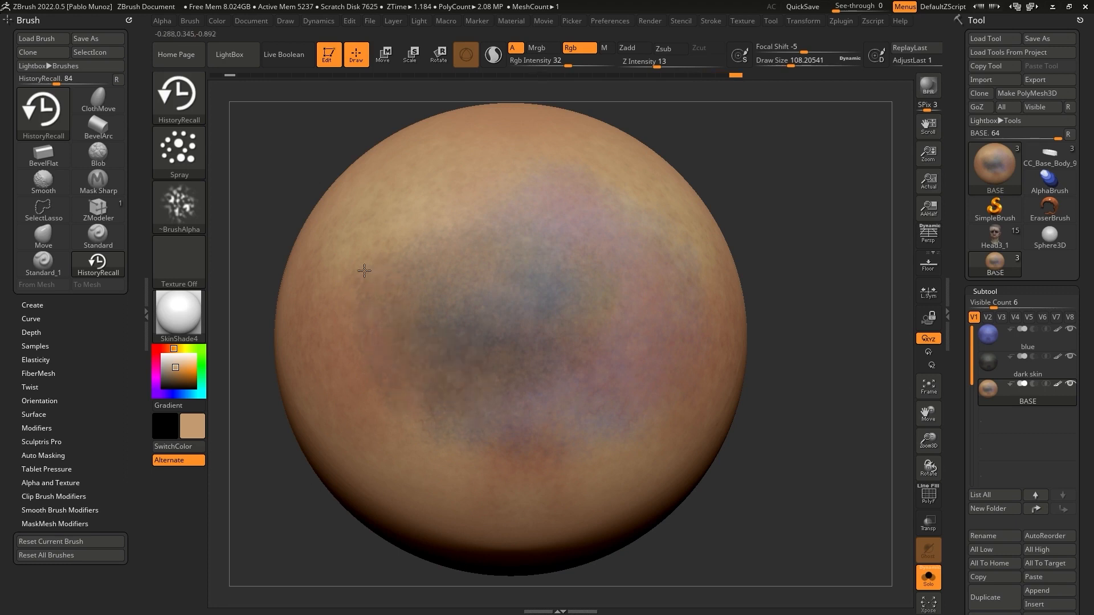
{"action": "left_click_drag", "start_coordinate": [421, 320], "coordinate": [471, 373]}
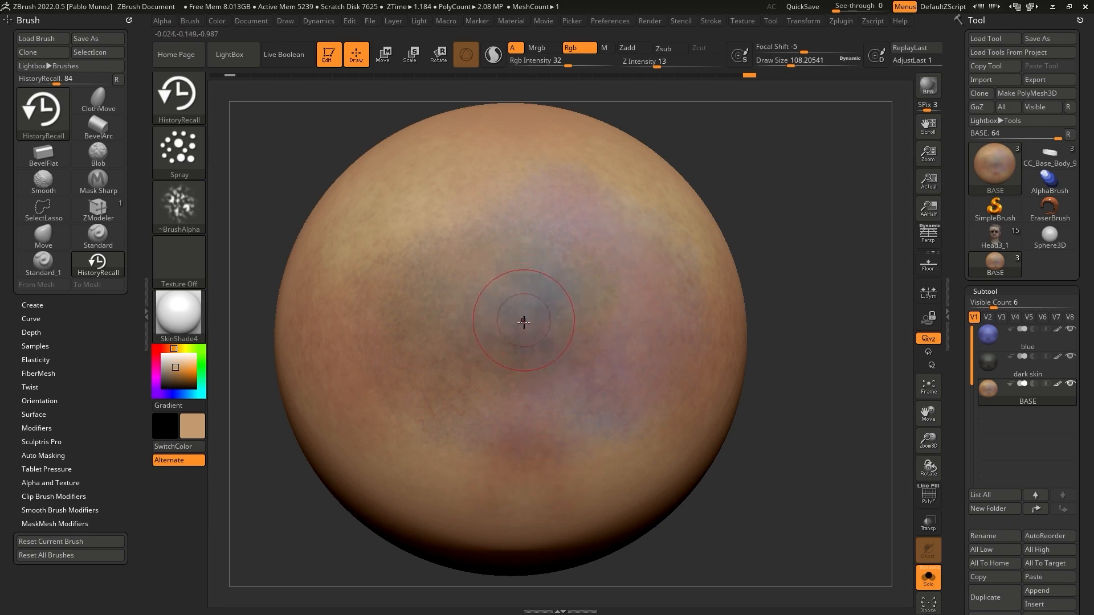
{"action": "left_click_drag", "start_coordinate": [524, 323], "coordinate": [520, 313]}
{"action": "left_click_drag", "start_coordinate": [779, 184], "coordinate": [760, 172]}
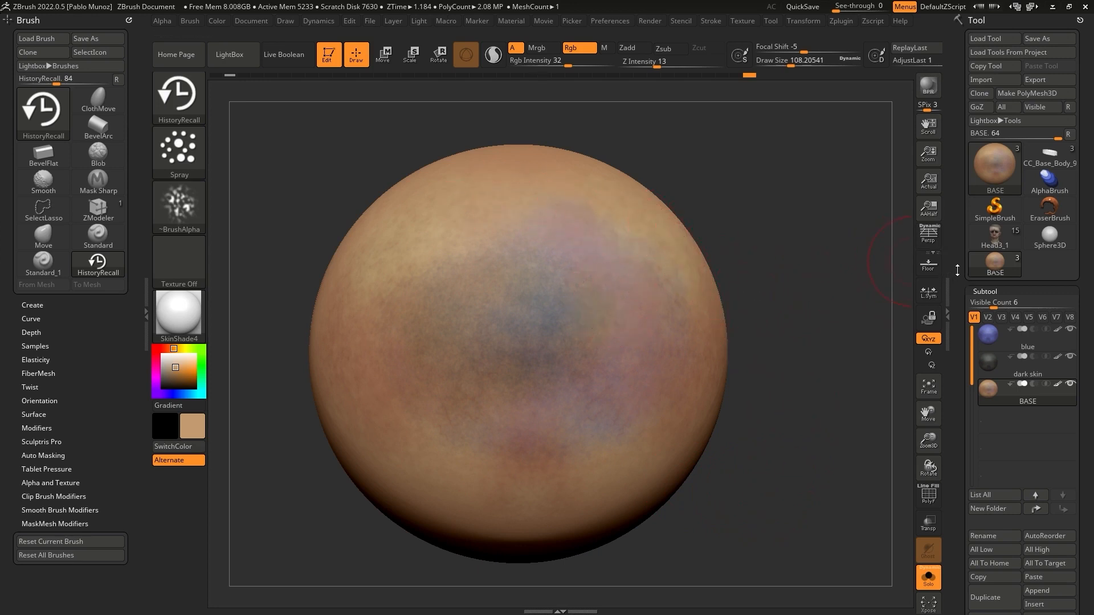
{"action": "left_click_drag", "start_coordinate": [957, 270], "coordinate": [954, 101]}
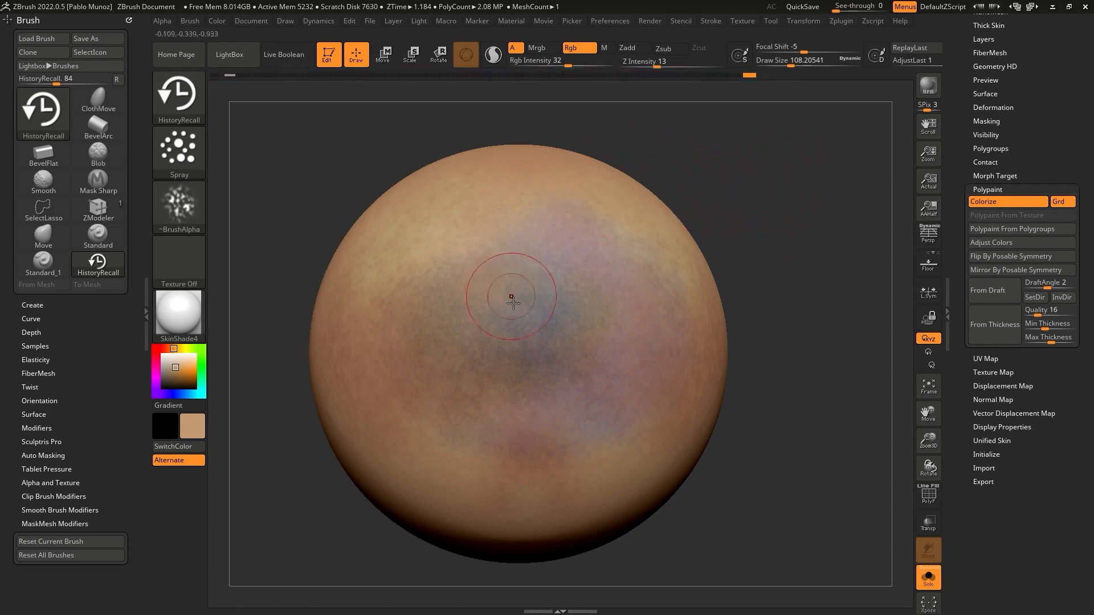
{"action": "scroll", "coordinate": [1015, 265], "scroll_direction": "up", "scroll_amount": 5}
{"action": "scroll", "coordinate": [1014, 266], "scroll_direction": "up", "scroll_amount": 5}
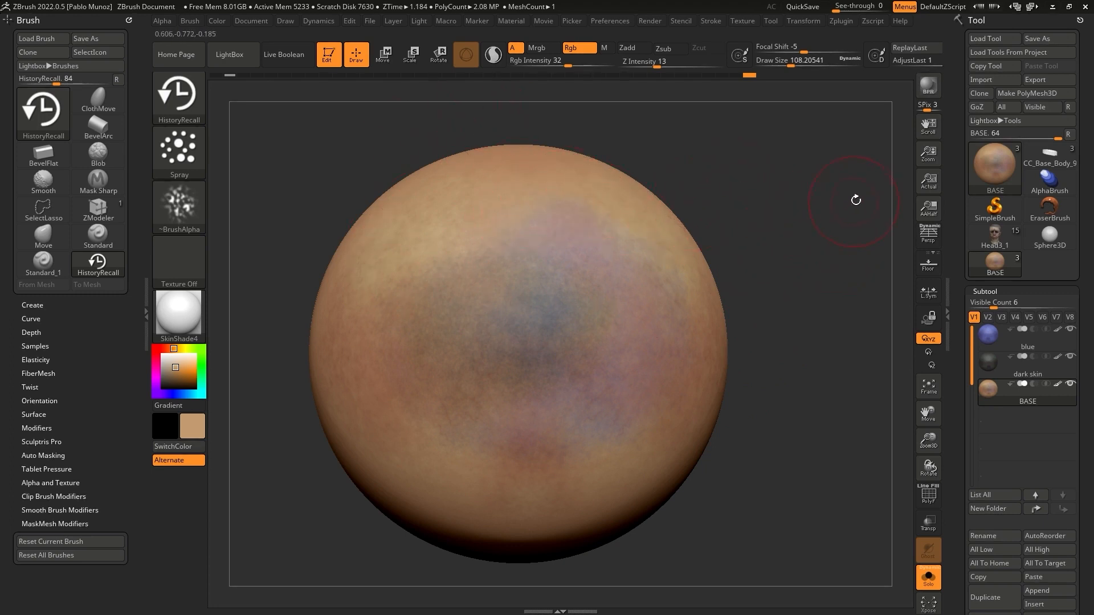
{"action": "left_click_drag", "start_coordinate": [960, 462], "coordinate": [961, 401]}
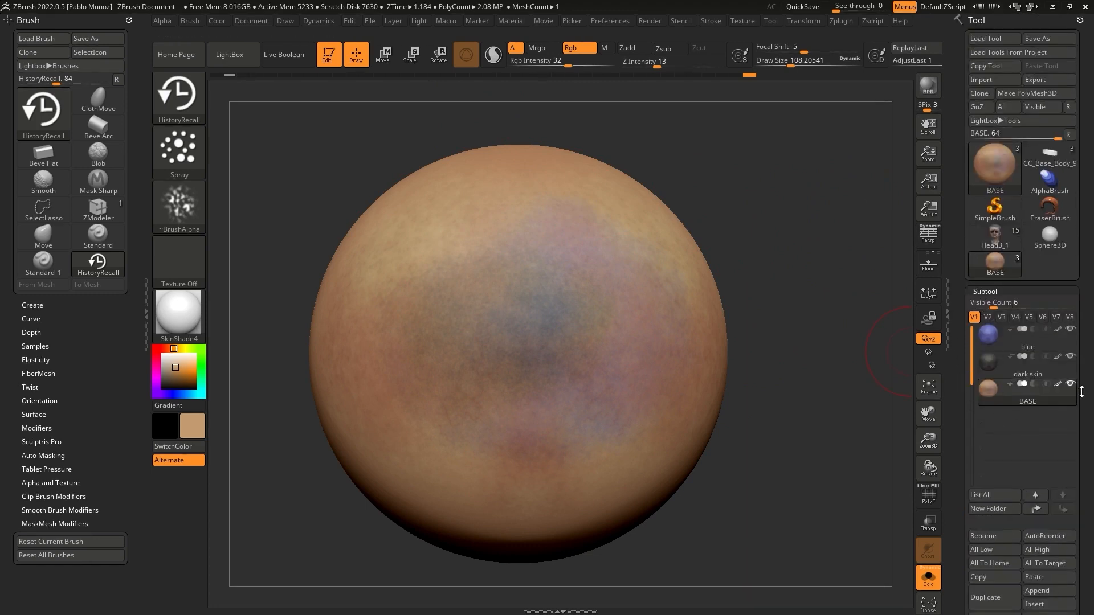
- Clone BASE as a separate tool and recolor the single-subtool copy with Adjust Colors: hue 0.08825, saturation 0.30282, RGB intensity -0.16669, red intensity 0.0709
{"action": "left_click", "coordinate": [979, 93]}
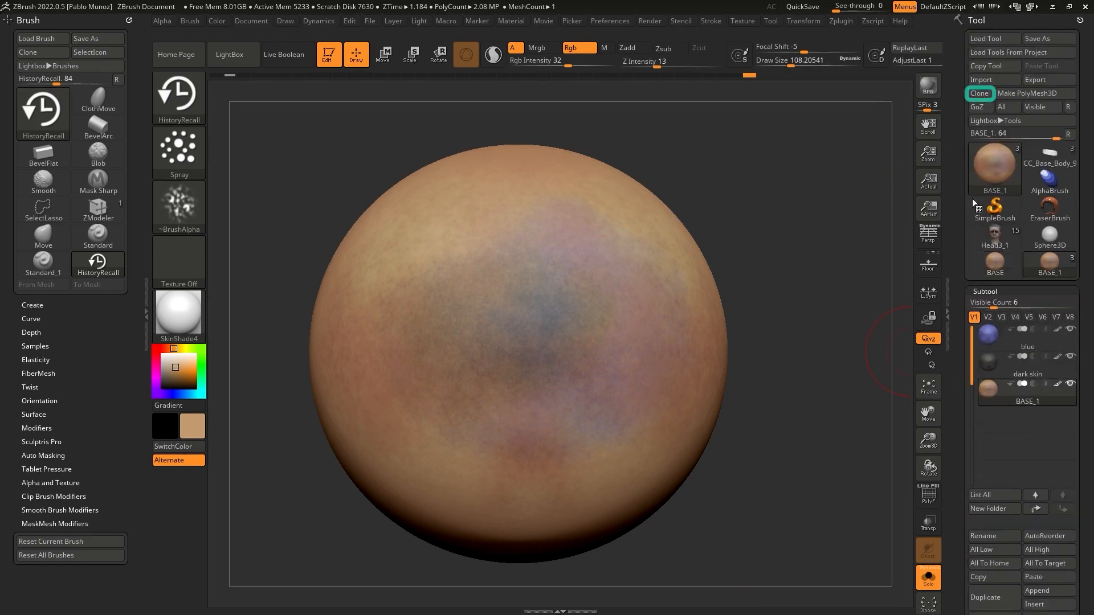
{"action": "left_click", "coordinate": [1014, 263]}
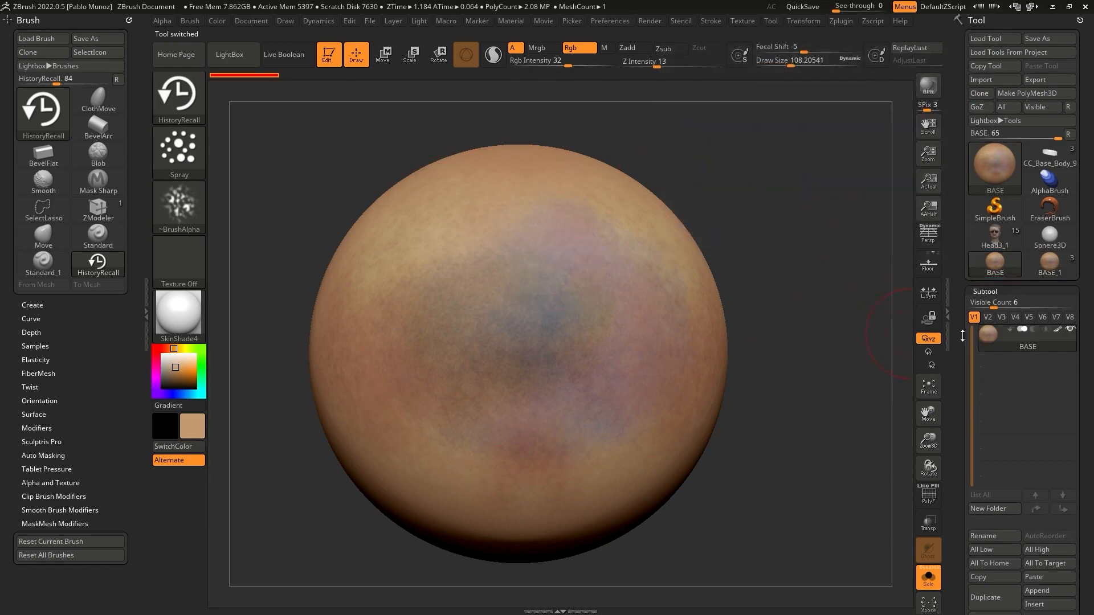
{"action": "left_click_drag", "start_coordinate": [963, 360], "coordinate": [944, 171]}
{"action": "left_click", "coordinate": [1004, 85]}
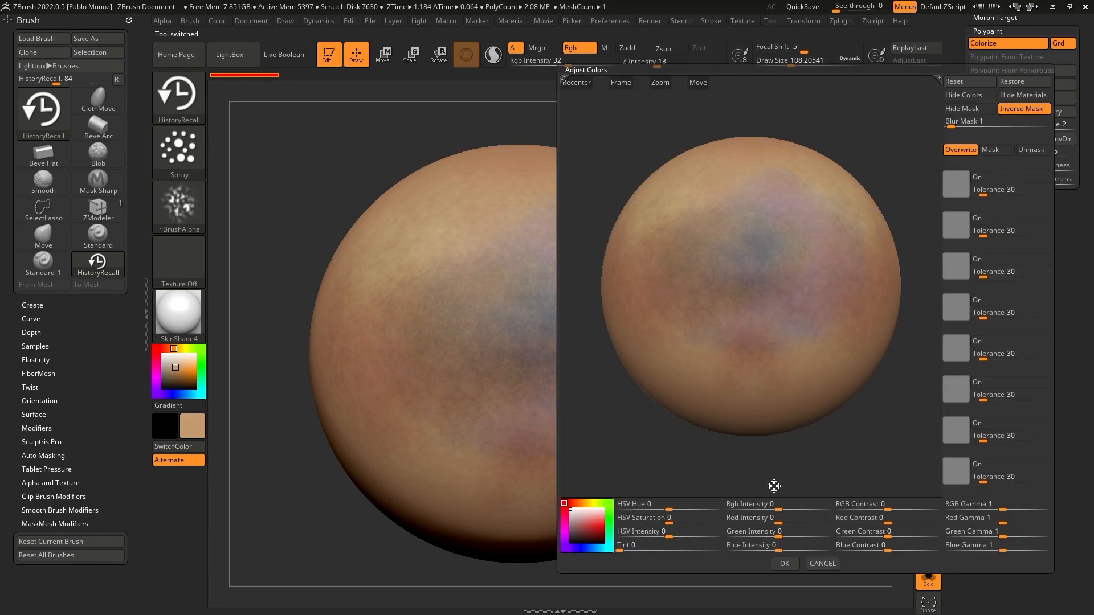
{"action": "left_click_drag", "start_coordinate": [672, 520], "coordinate": [782, 521]}
{"action": "mouse_move", "coordinate": [781, 507]}
{"action": "left_mouse_down"}
{"action": "mouse_move", "coordinate": [805, 505]}
{"action": "mouse_move", "coordinate": [782, 506]}
{"action": "left_mouse_up"}
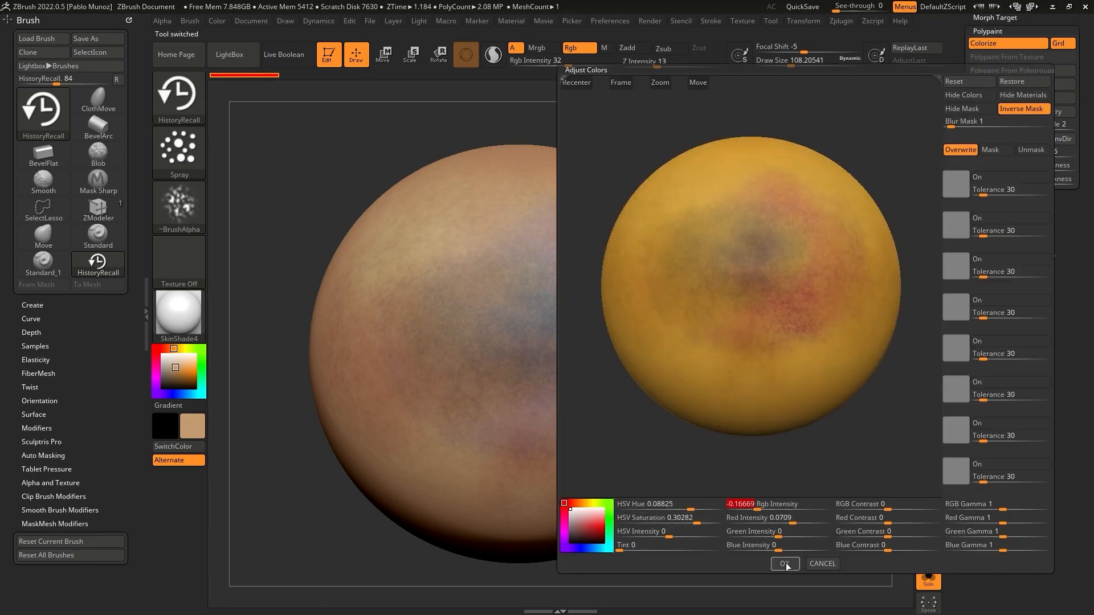
{"action": "left_click", "coordinate": [785, 564]}
{"action": "left_click_drag", "start_coordinate": [957, 239], "coordinate": [957, 399]}
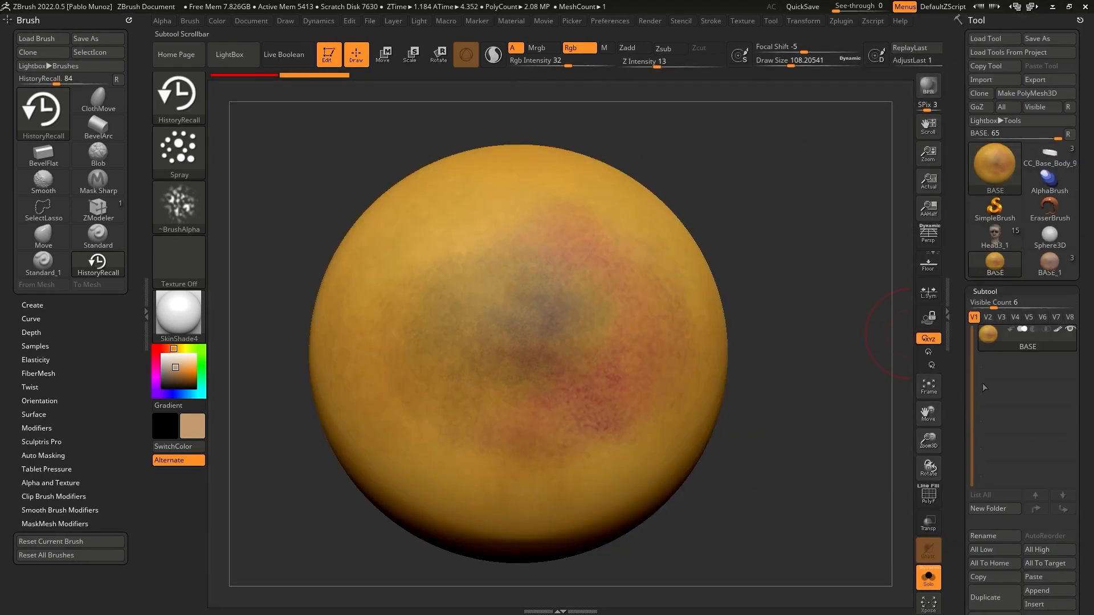
- Mark the yellow BASE tool's undo history state as the recall source and paint its color onto the upper center of BASE_1
{"action": "key", "text": "ctrl"}
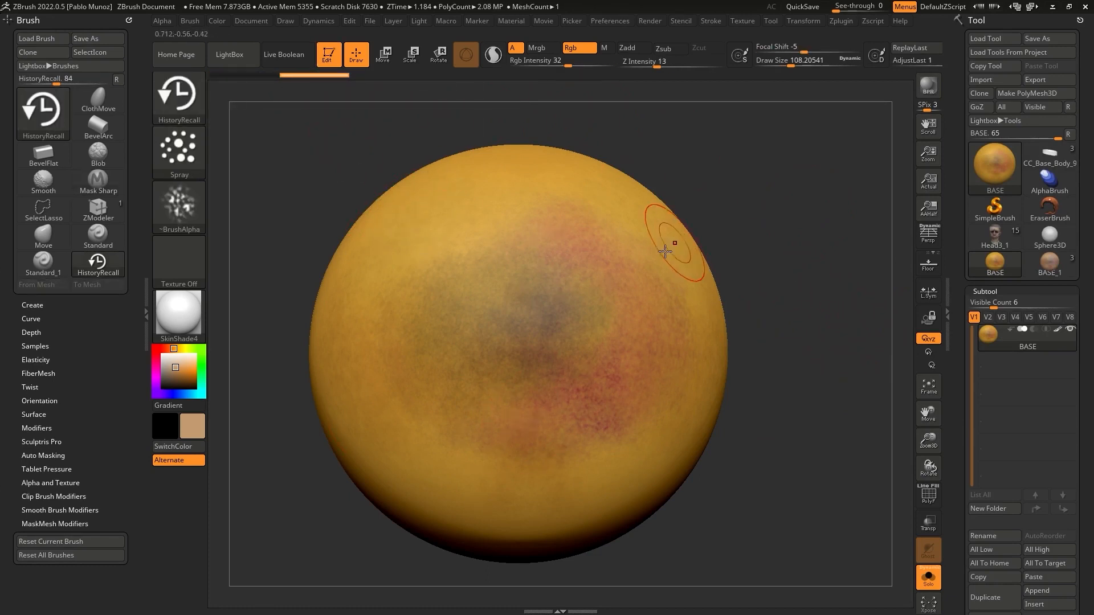
{"action": "left_click", "coordinate": [1040, 279]}
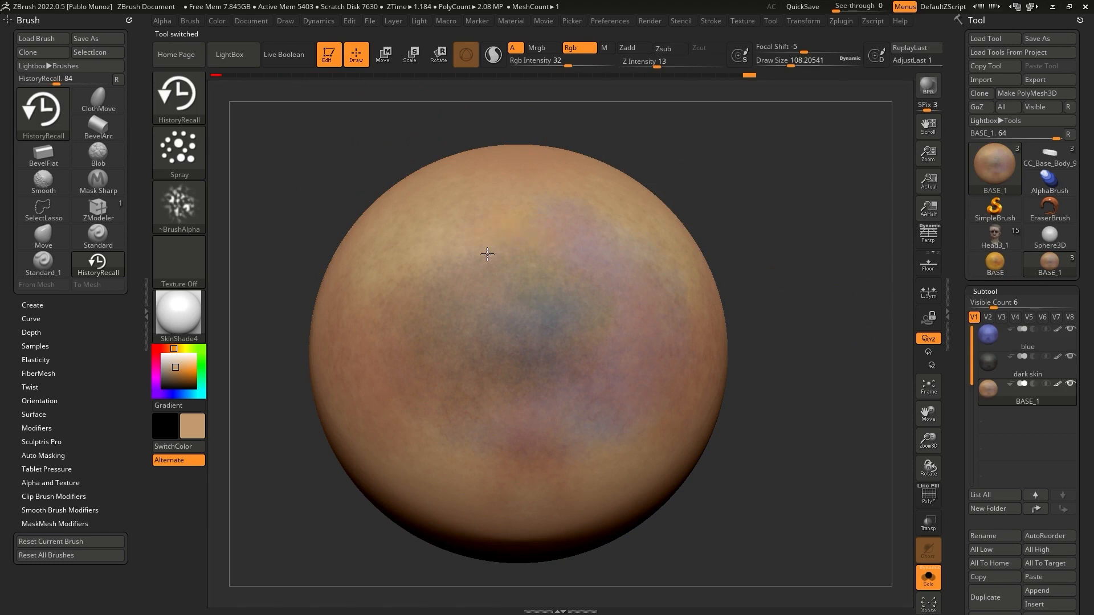
{"action": "left_click_drag", "start_coordinate": [554, 268], "coordinate": [507, 254]}
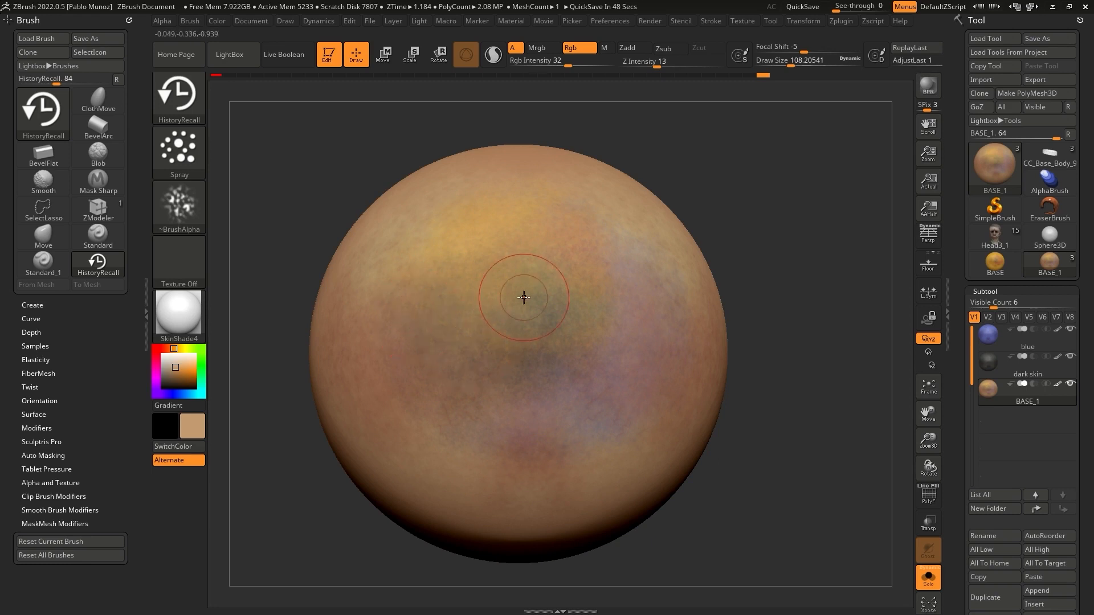
- Clone the yellow BASE tool and fill the copy with a dark gray color
{"action": "left_click", "coordinate": [995, 262]}
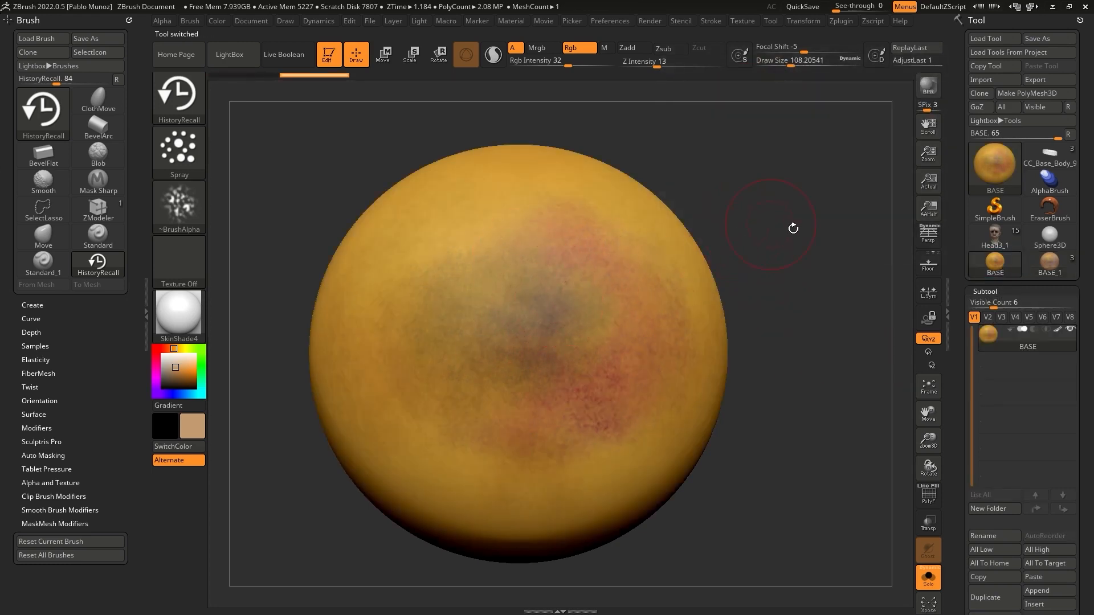
{"action": "left_click", "coordinate": [978, 95]}
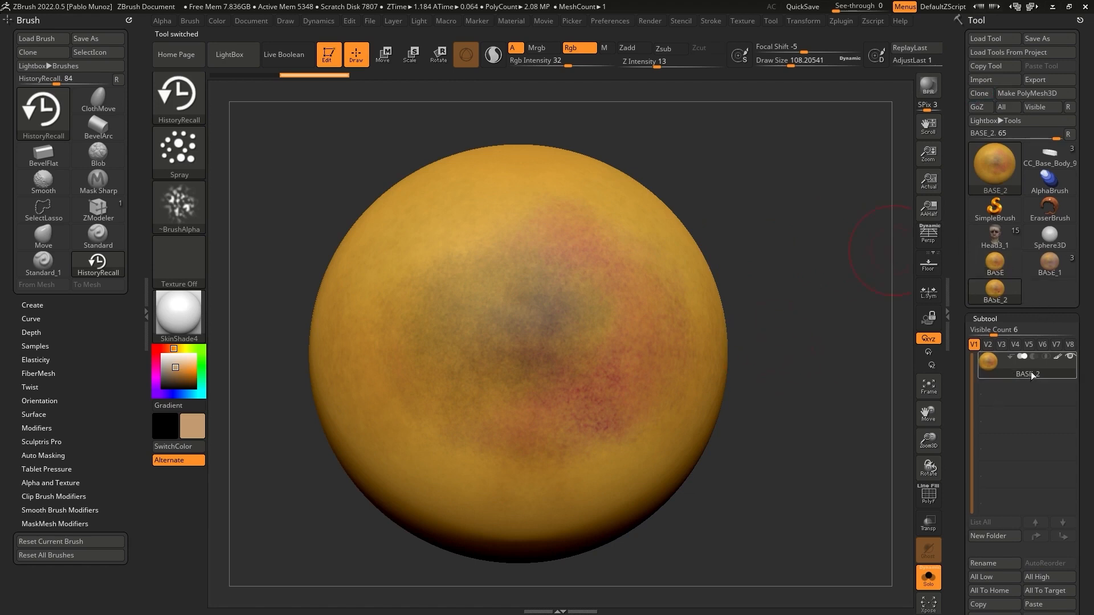
{"action": "left_click_drag", "start_coordinate": [175, 367], "coordinate": [162, 375]}
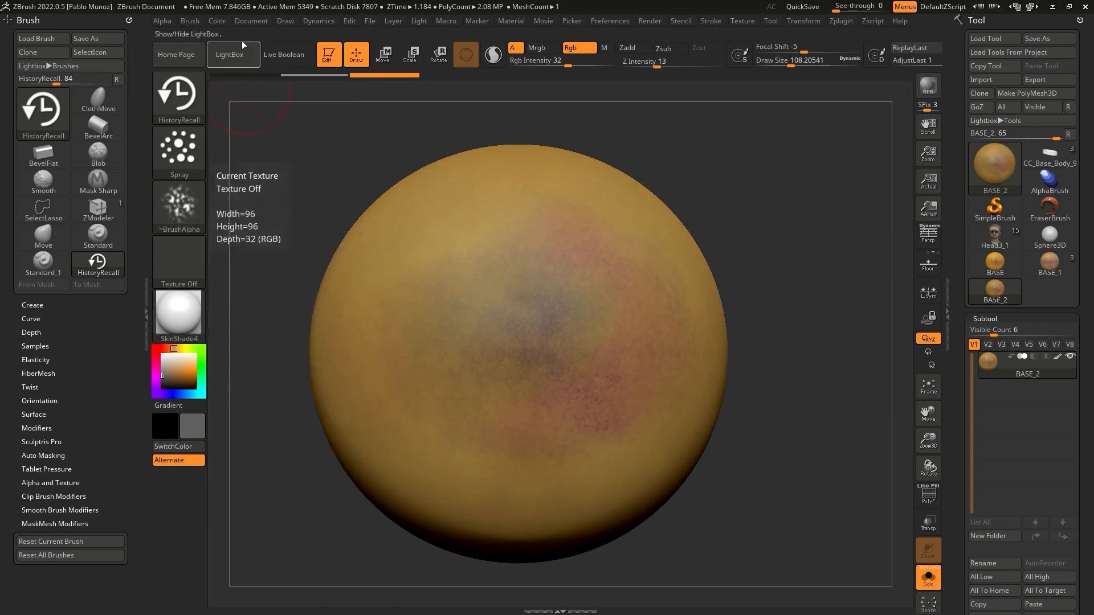
{"action": "left_click", "coordinate": [224, 24]}
{"action": "left_click", "coordinate": [256, 264]}
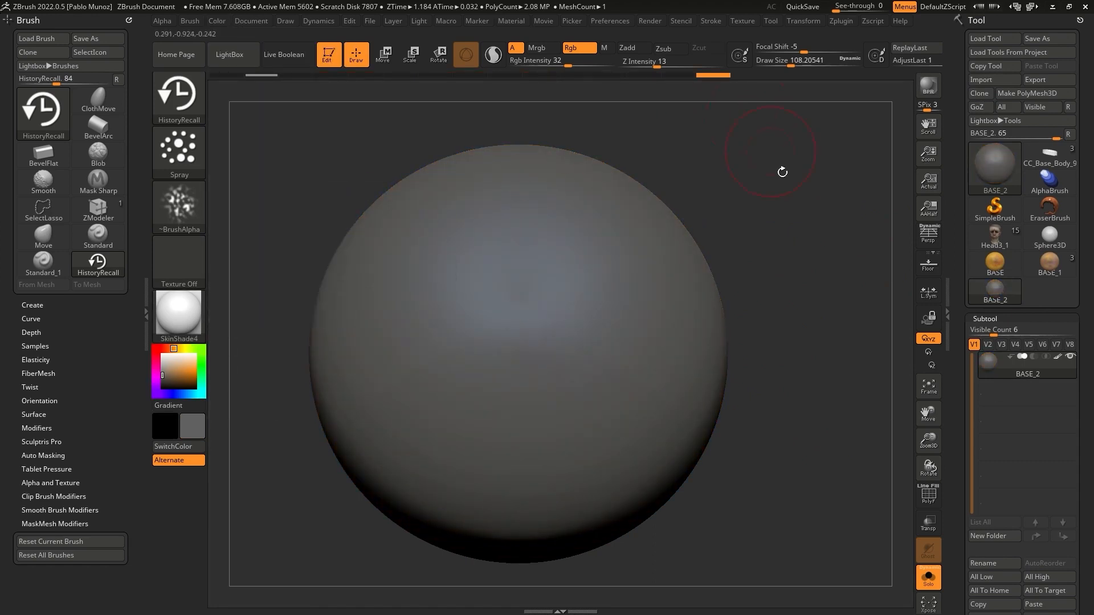
- Carve zigzag grooves across the front of the gray sphere with the DamStandard brush at a draw size of about 51
{"action": "key", "text": "b"}
{"action": "key", "text": "d"}
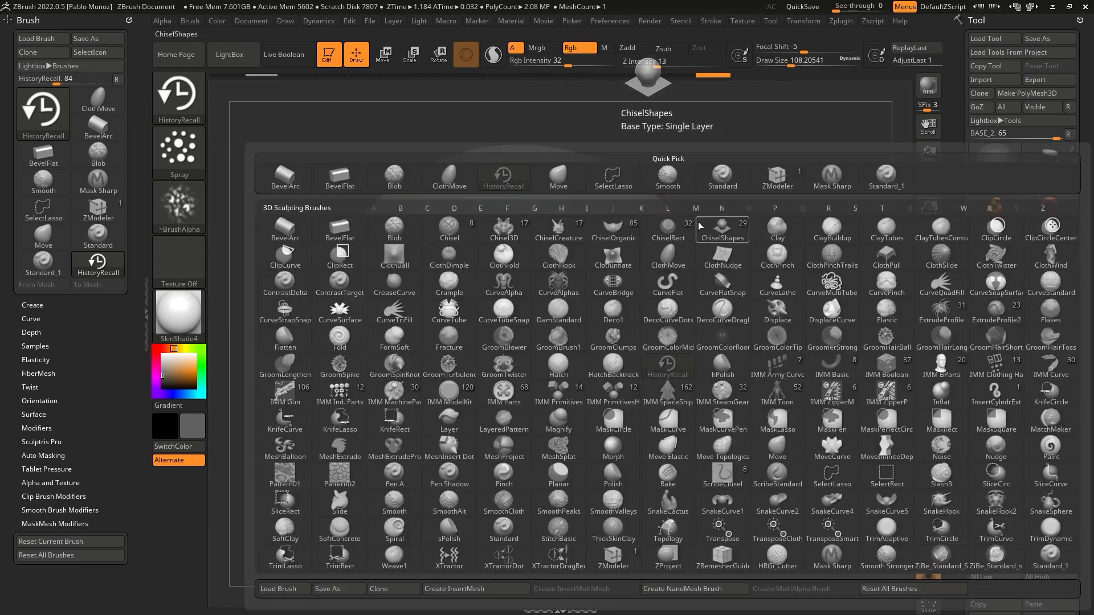
{"action": "key", "text": "s"}
{"action": "key", "text": "space"}
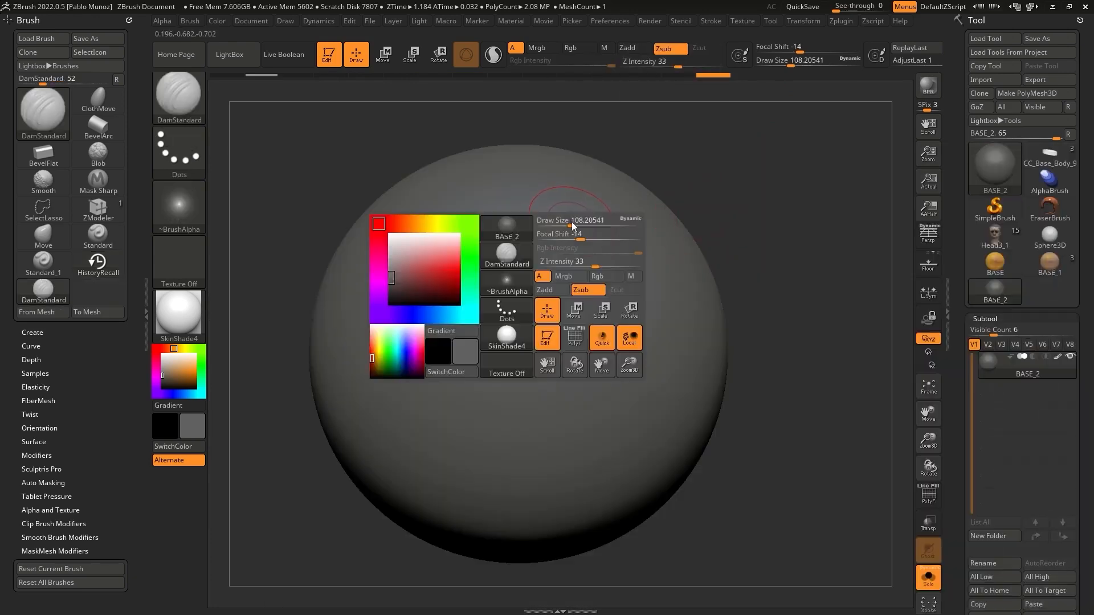
{"action": "left_click_drag", "start_coordinate": [573, 228], "coordinate": [562, 227]}
{"action": "mouse_move", "coordinate": [526, 269]}
{"action": "left_mouse_down"}
{"action": "mouse_move", "coordinate": [488, 285]}
{"action": "mouse_move", "coordinate": [511, 316]}
{"action": "mouse_move", "coordinate": [557, 263]}
{"action": "left_mouse_up"}
{"action": "mouse_move", "coordinate": [817, 272]}
{"action": "left_mouse_down", "text": "alt"}
{"action": "mouse_move", "coordinate": [593, 281]}
{"action": "mouse_move", "coordinate": [774, 260]}
{"action": "left_mouse_up", "text": "alt"}
{"action": "mouse_move", "coordinate": [521, 312]}
{"action": "left_mouse_down"}
{"action": "mouse_move", "coordinate": [547, 268]}
{"action": "mouse_move", "coordinate": [355, 297]}
{"action": "left_mouse_up"}
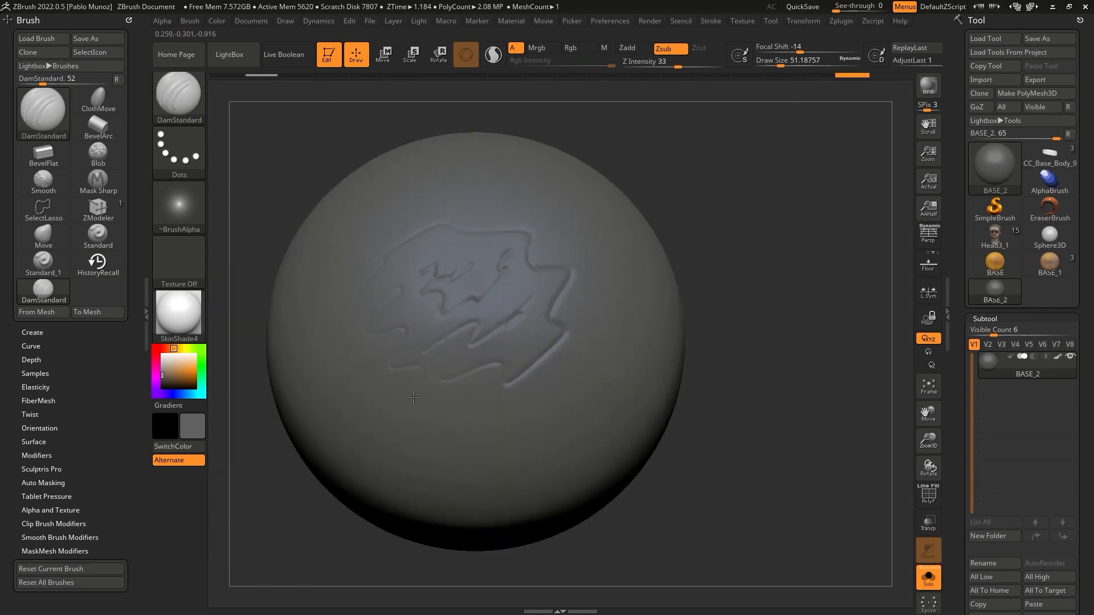
{"action": "mouse_move", "coordinate": [502, 426]}
{"action": "left_mouse_down"}
{"action": "mouse_move", "coordinate": [577, 383]}
{"action": "mouse_move", "coordinate": [563, 281]}
{"action": "left_mouse_up"}
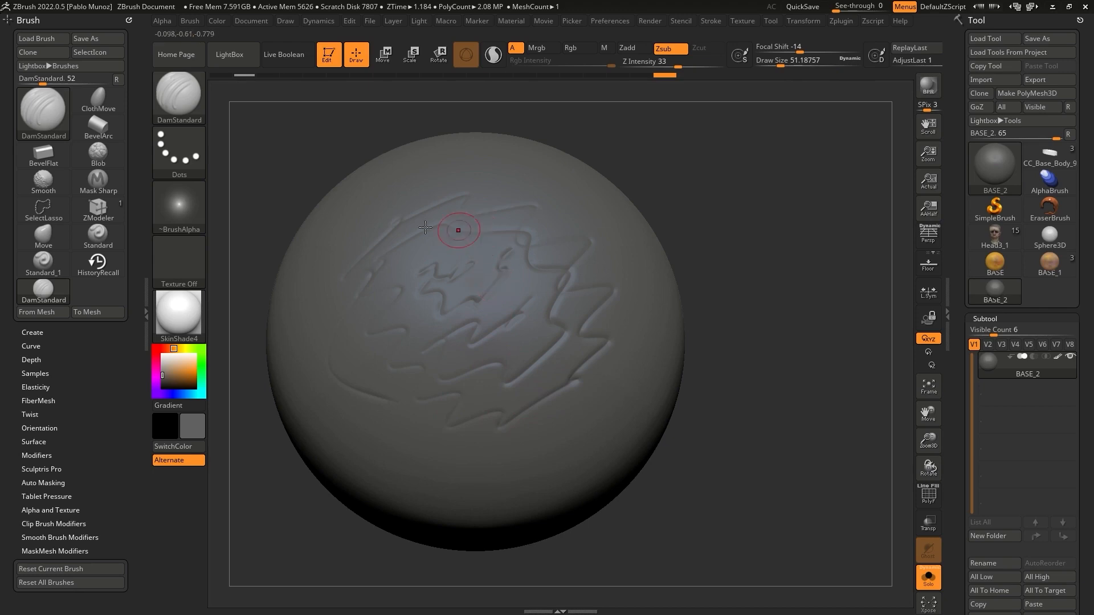
- Switch back to the HistoryRecall brush and set it to Zadd with the RGB channel off
{"action": "left_click", "coordinate": [173, 99]}
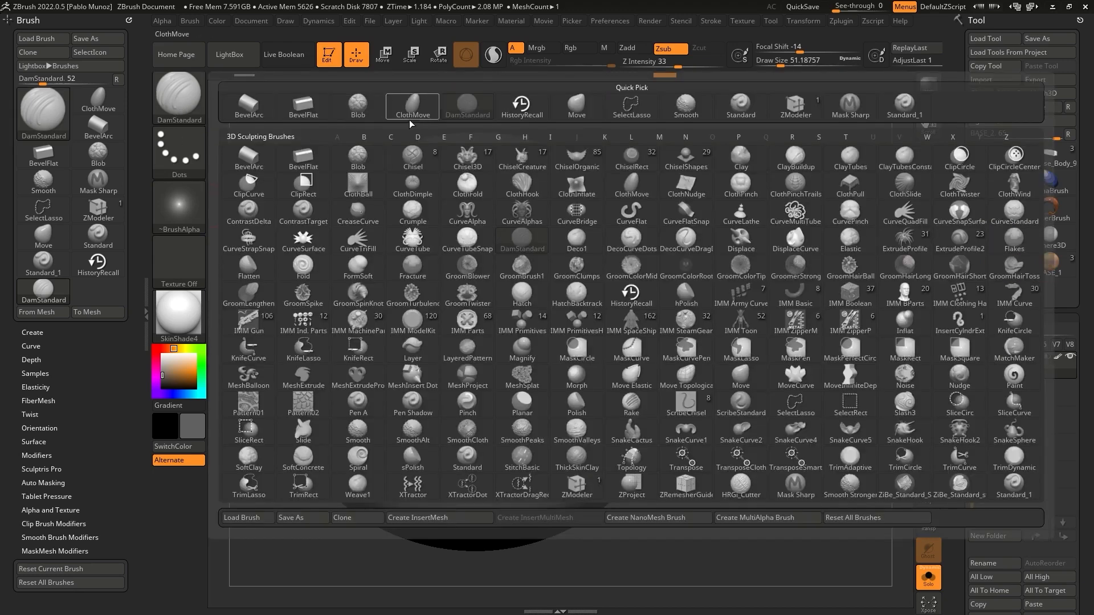
{"action": "left_click", "coordinate": [522, 103]}
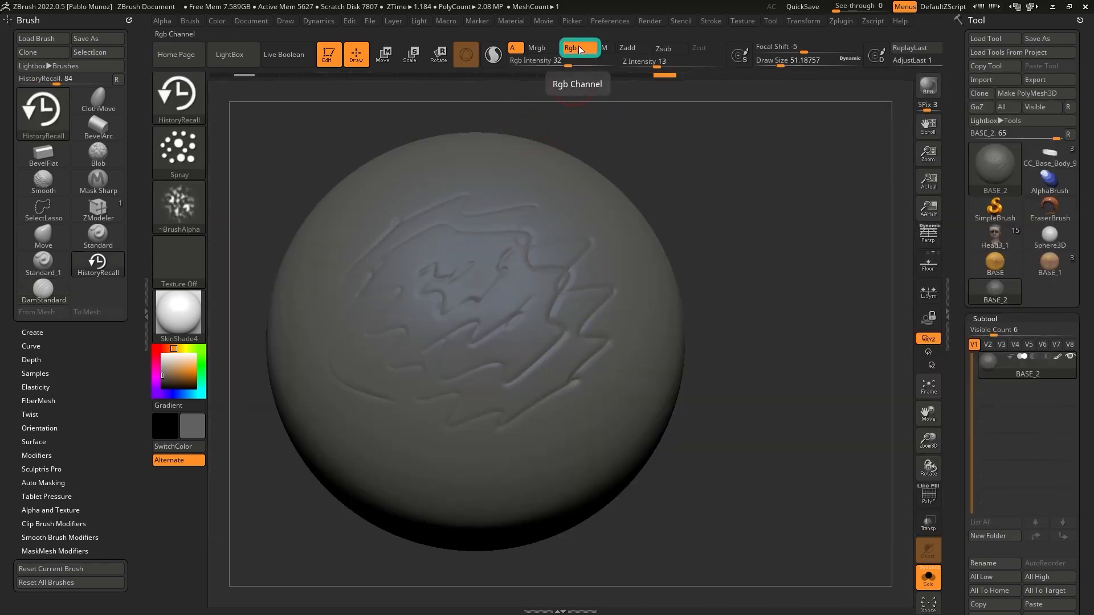
{"action": "left_click", "coordinate": [633, 48]}
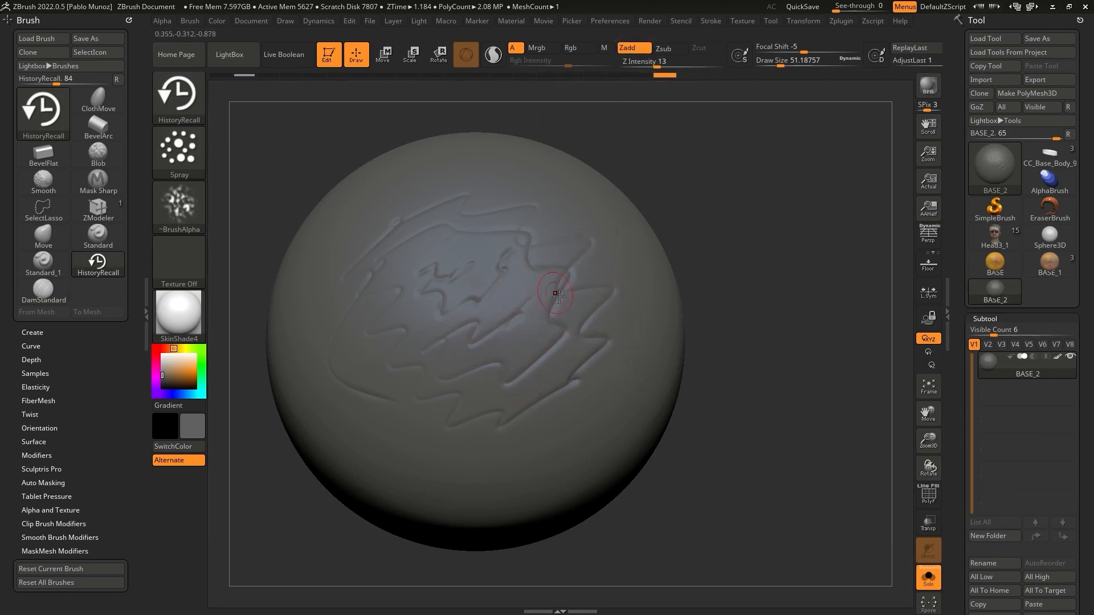
- Mark the carved gray sphere's latest undo history state as the recall source and switch to the BASE_1 tool
{"action": "mouse_move", "coordinate": [560, 299]}
{"action": "right_mouse_down"}
{"action": "mouse_move", "coordinate": [557, 276]}
{"action": "mouse_move", "coordinate": [546, 291]}
{"action": "right_mouse_up"}
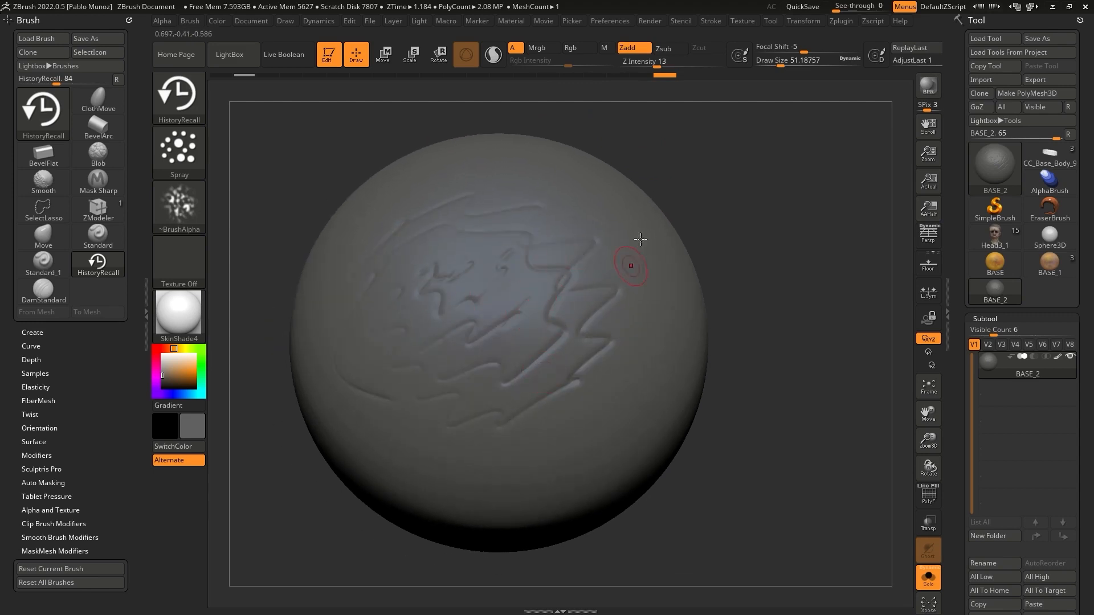
{"action": "left_click", "coordinate": [669, 74], "text": "ctrl"}
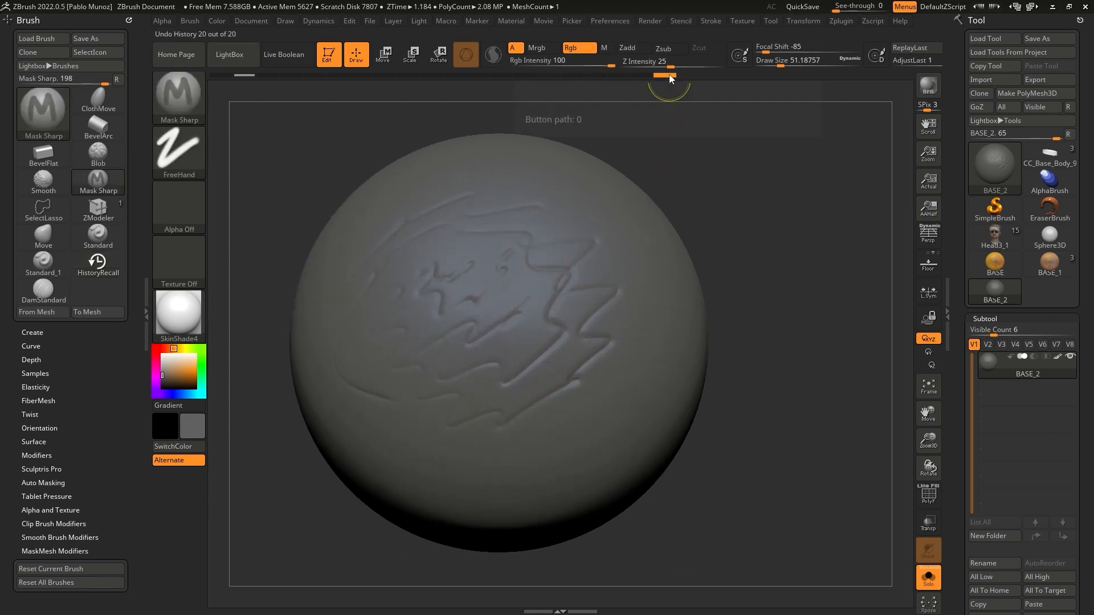
{"action": "left_click", "coordinate": [1050, 263]}
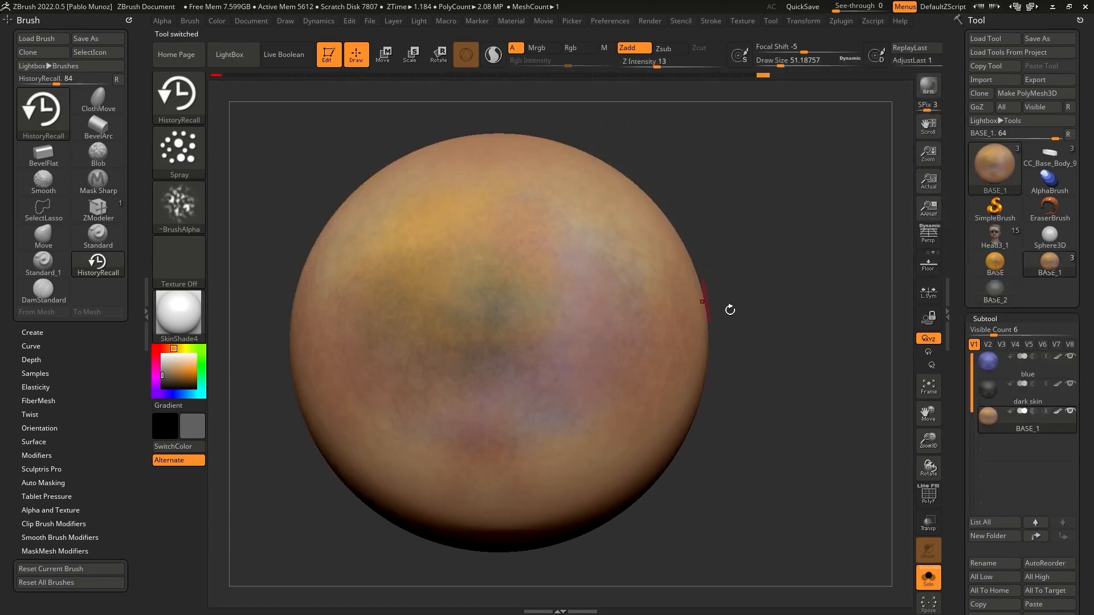
- Choose BasicMaterial and paint the recalled grooves onto the area right of center on BASE_1 with a draw size of about 65
{"action": "left_click", "coordinate": [192, 314]}
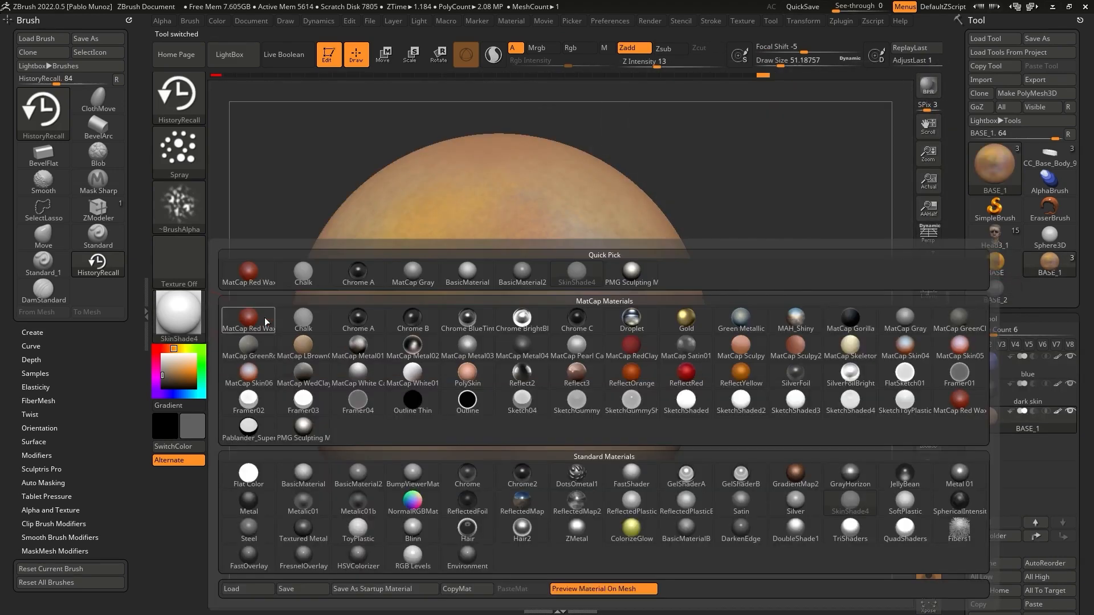
{"action": "left_click", "coordinate": [464, 279]}
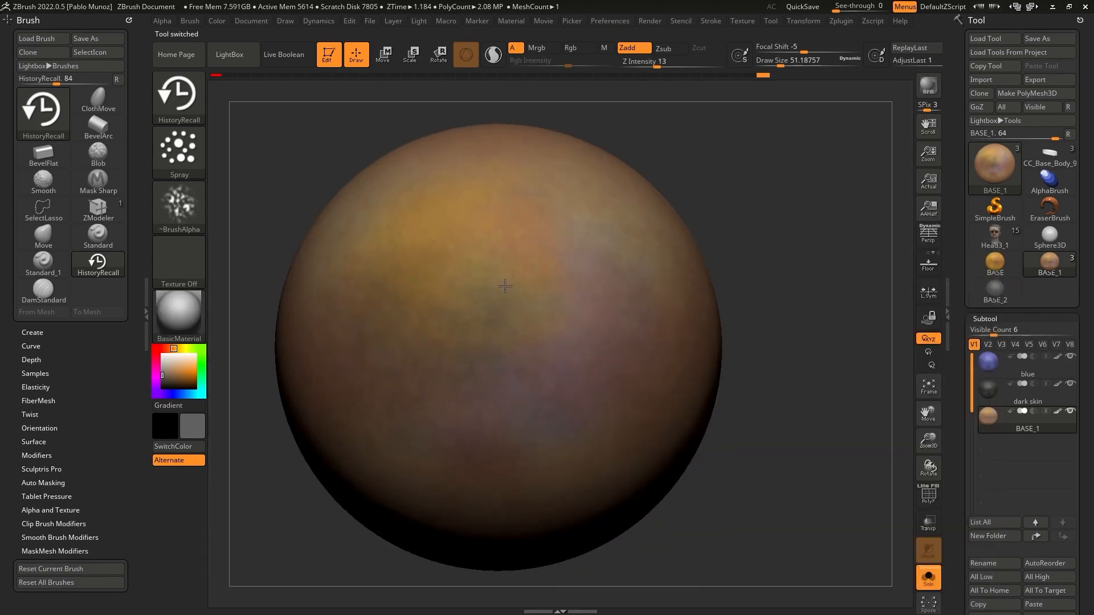
{"action": "key", "text": "space"}
{"action": "left_click_drag", "start_coordinate": [565, 249], "coordinate": [593, 257]}
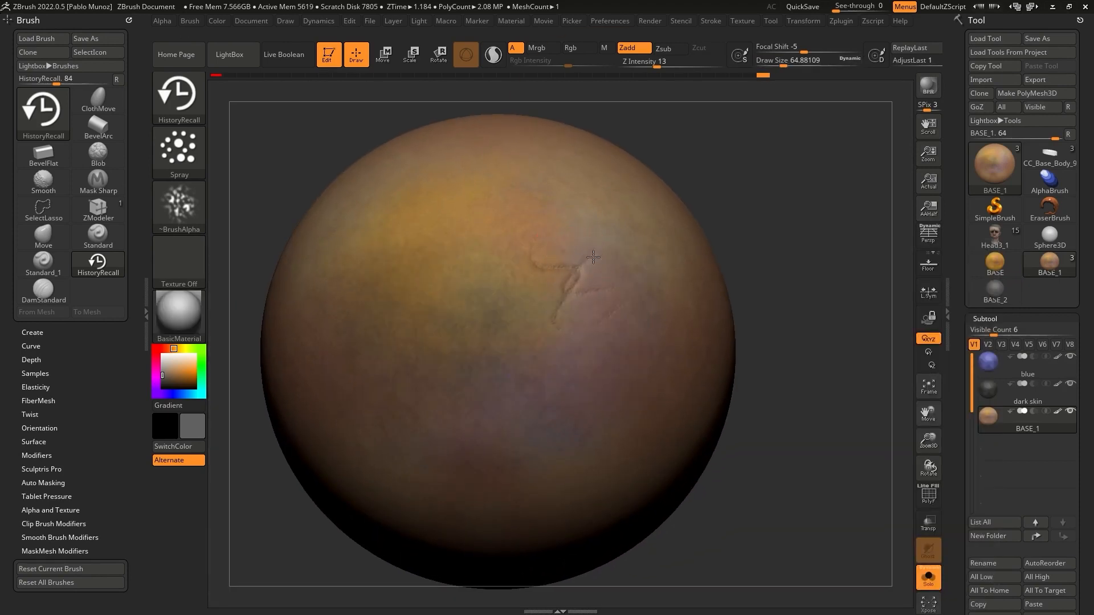
- Extend the recalled groove detail over the center and lower part of the BASE_1 sphere
{"action": "left_click_drag", "start_coordinate": [780, 230], "coordinate": [722, 263]}
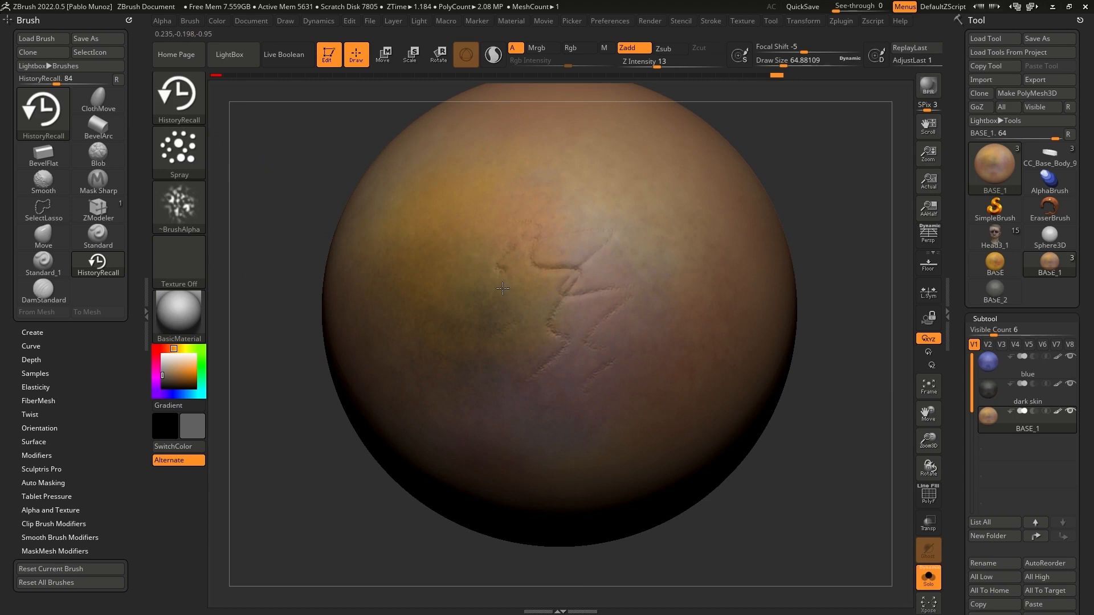
{"action": "left_click_drag", "start_coordinate": [777, 203], "coordinate": [793, 186]}
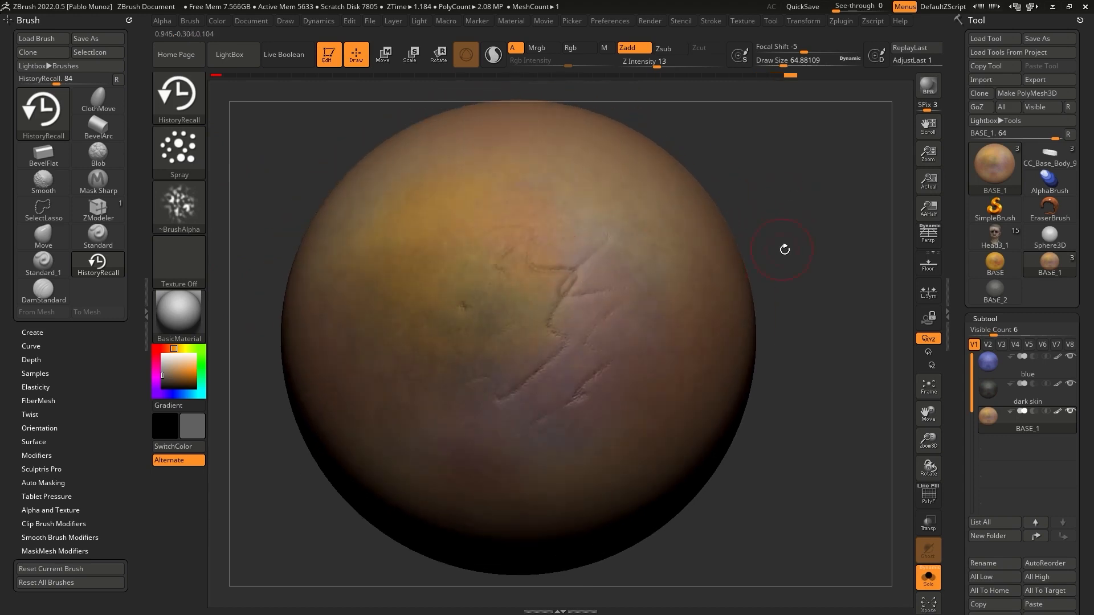
{"action": "left_click_drag", "start_coordinate": [786, 246], "coordinate": [826, 257]}
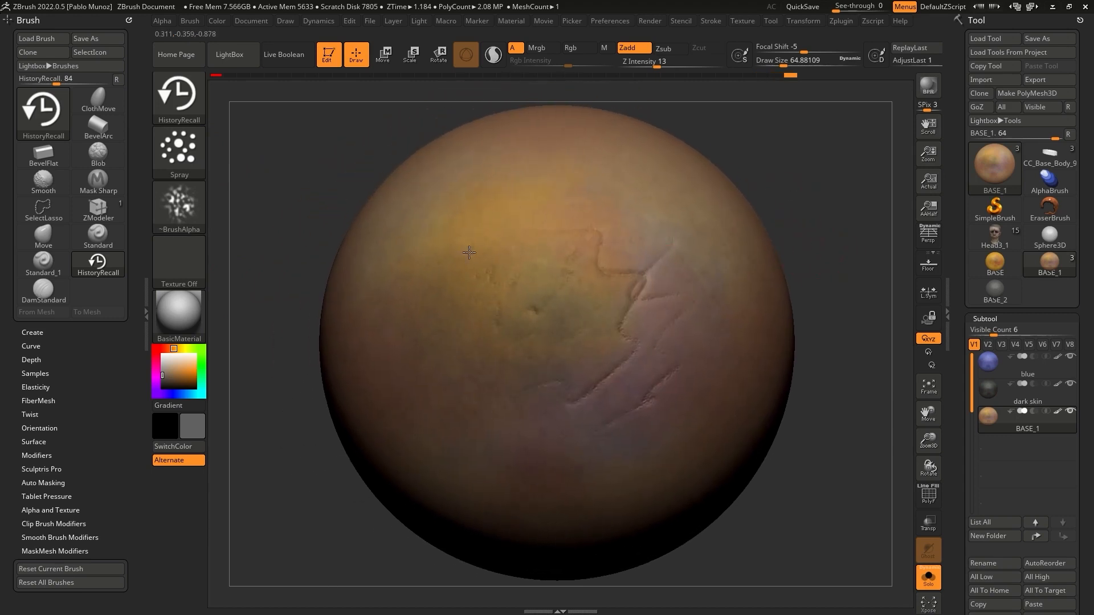
{"action": "left_click_drag", "start_coordinate": [806, 268], "coordinate": [795, 266]}
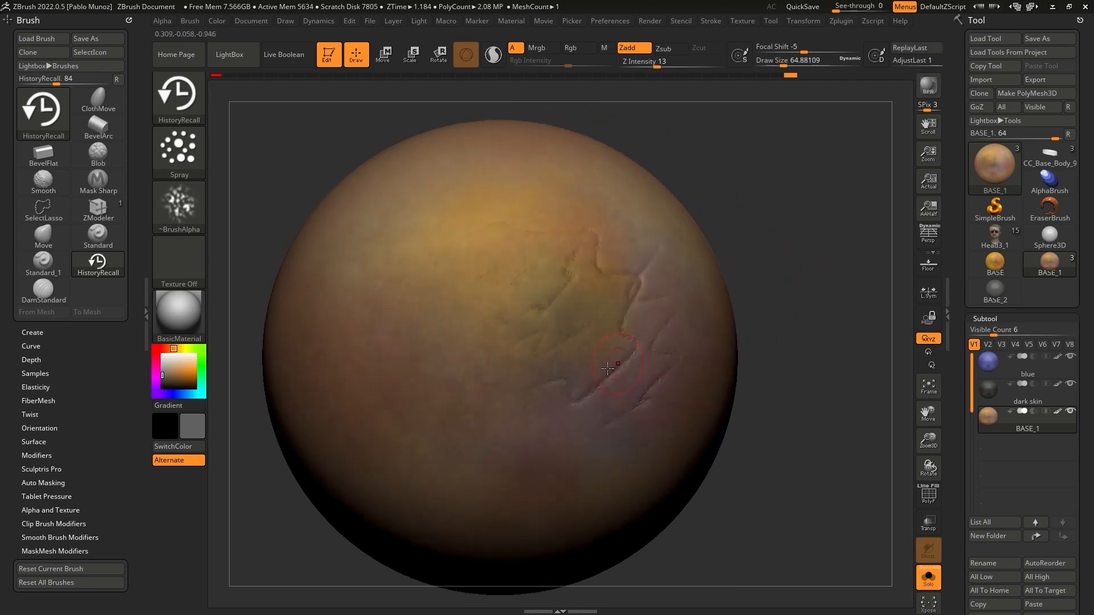
{"action": "mouse_move", "coordinate": [479, 349]}
{"action": "left_mouse_down"}
{"action": "mouse_move", "coordinate": [552, 281]}
{"action": "mouse_move", "coordinate": [507, 271]}
{"action": "left_mouse_up"}
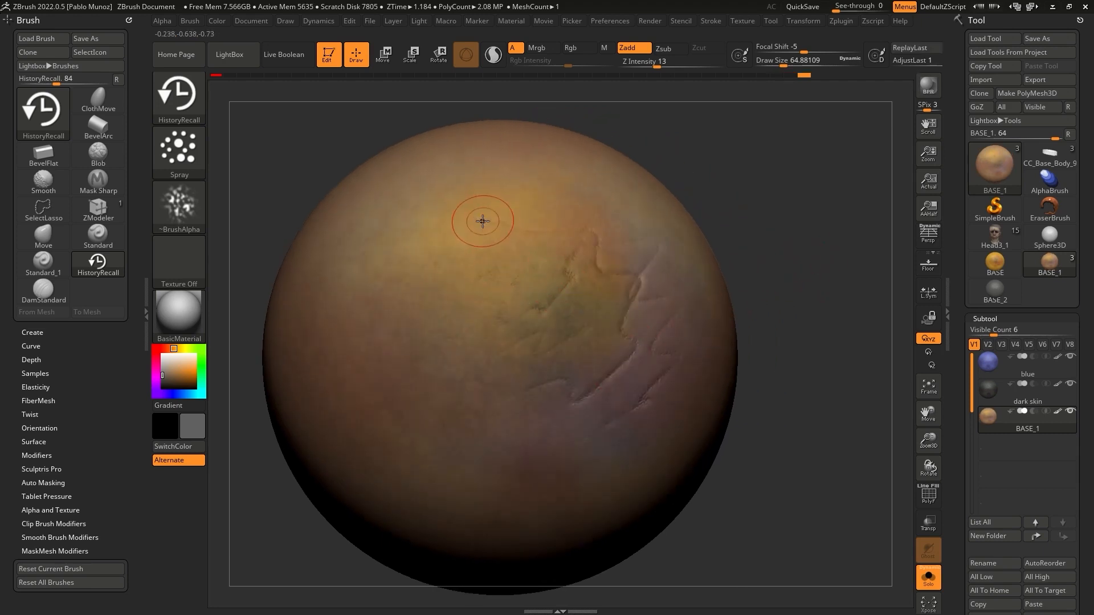
{"action": "mouse_move", "coordinate": [507, 224]}
{"action": "right_mouse_down", "text": "alt"}
{"action": "mouse_move", "coordinate": [502, 208]}
{"action": "mouse_move", "coordinate": [536, 229]}
{"action": "right_mouse_up", "text": "alt"}
{"action": "left_click_drag", "start_coordinate": [752, 245], "coordinate": [751, 224], "text": "alt"}
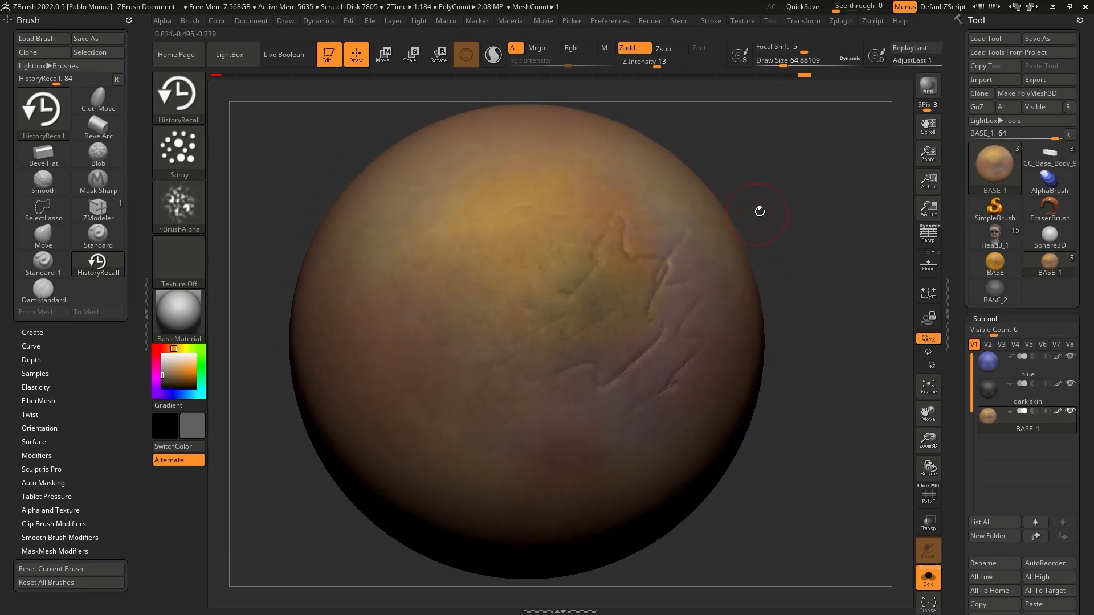